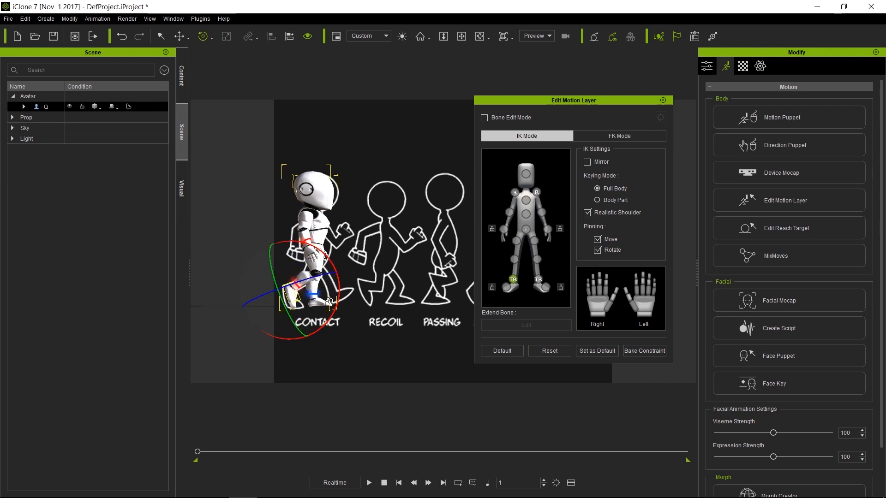
# Step: Move the left foot forward and tilt its toes up with the heel down to match the CONTACT reference pose
pyautogui.click(538, 280)
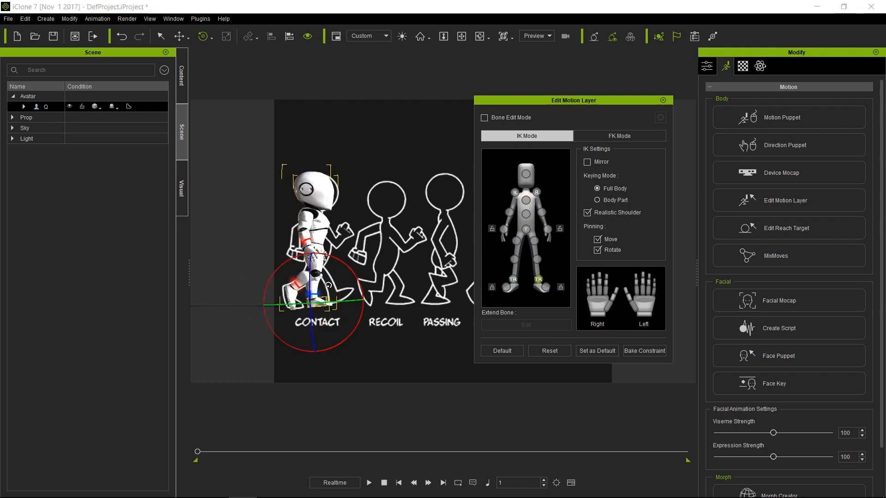
pyautogui.press('w')
pyautogui.moveTo(309, 279); pyautogui.dragTo(321, 280)
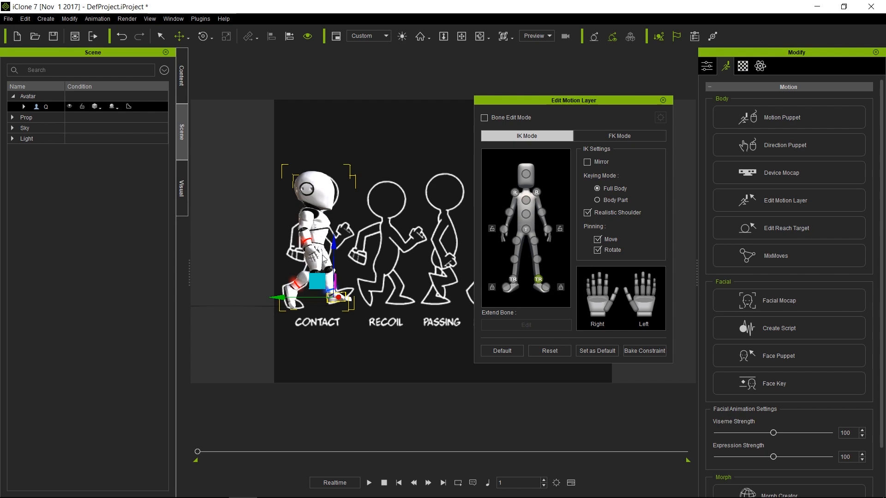
pyautogui.press('e')
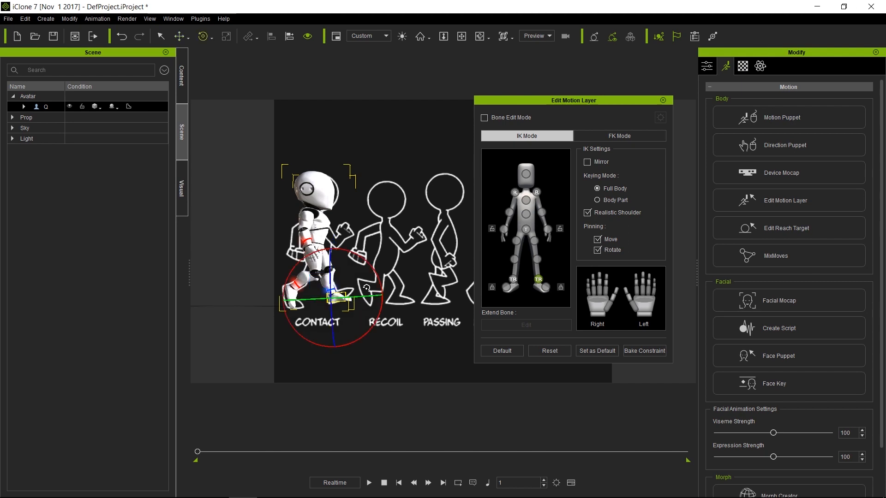
pyautogui.moveTo(376, 271); pyautogui.dragTo(372, 259)
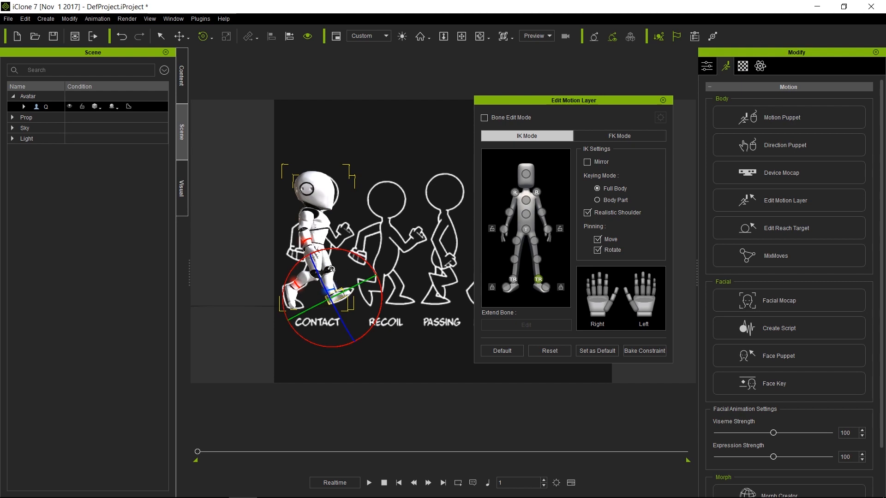
pyautogui.press('w')
pyautogui.moveTo(320, 286); pyautogui.dragTo(321, 284)
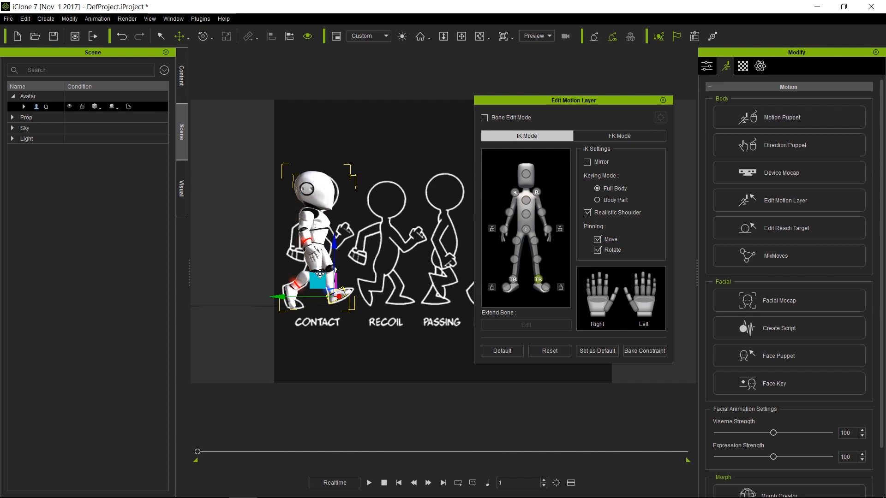
# Step: Raise the right hand in front of the chest, bring it inward toward the body and close it into a fist
pyautogui.click(505, 228)
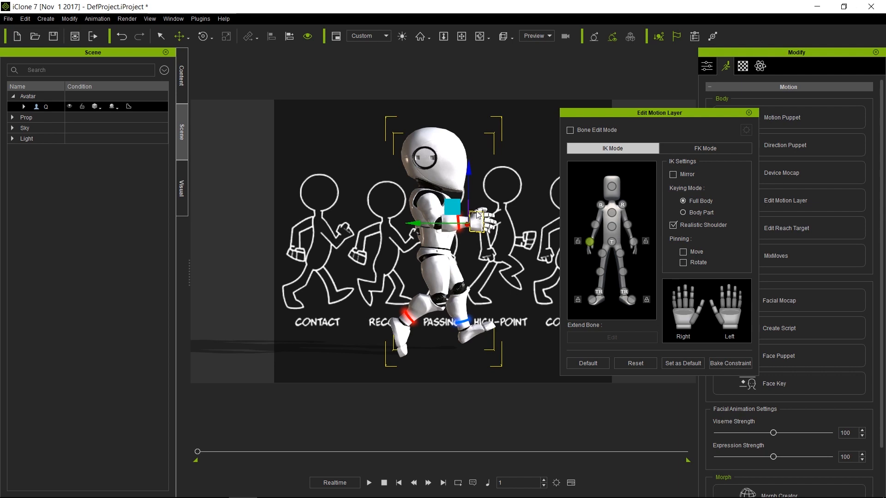
pyautogui.press('f')
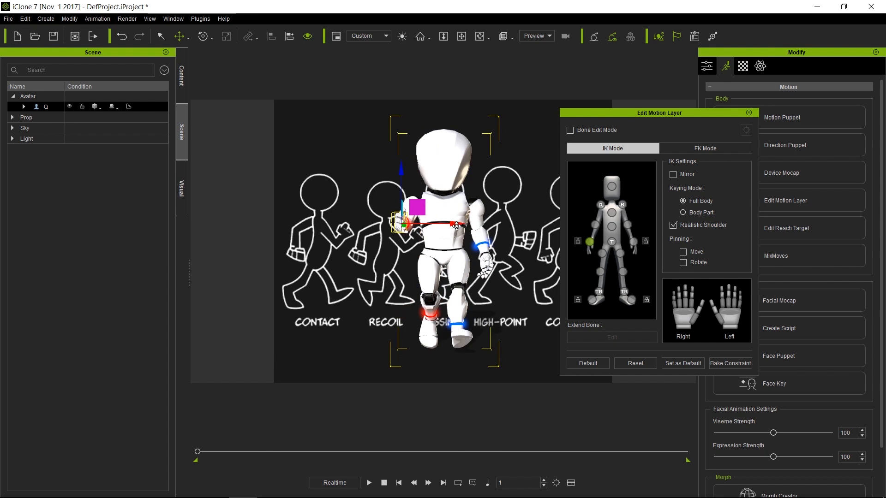
pyautogui.moveTo(456, 225); pyautogui.dragTo(470, 222)
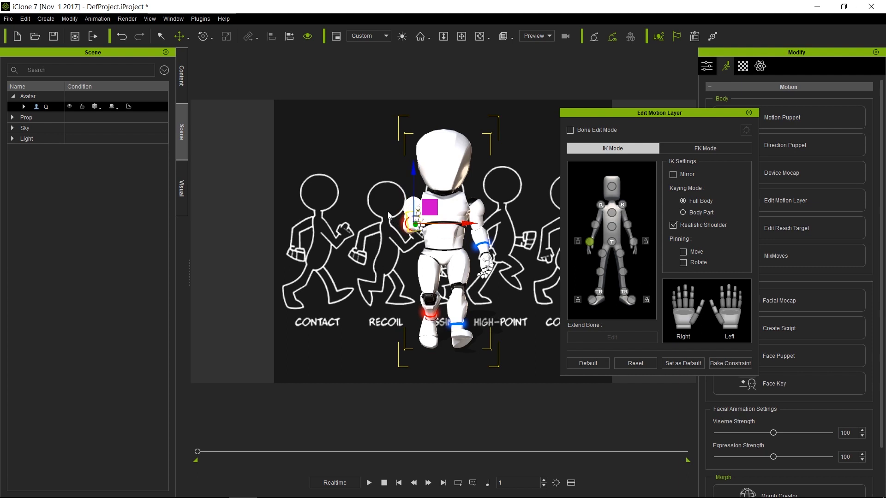
pyautogui.press('a')
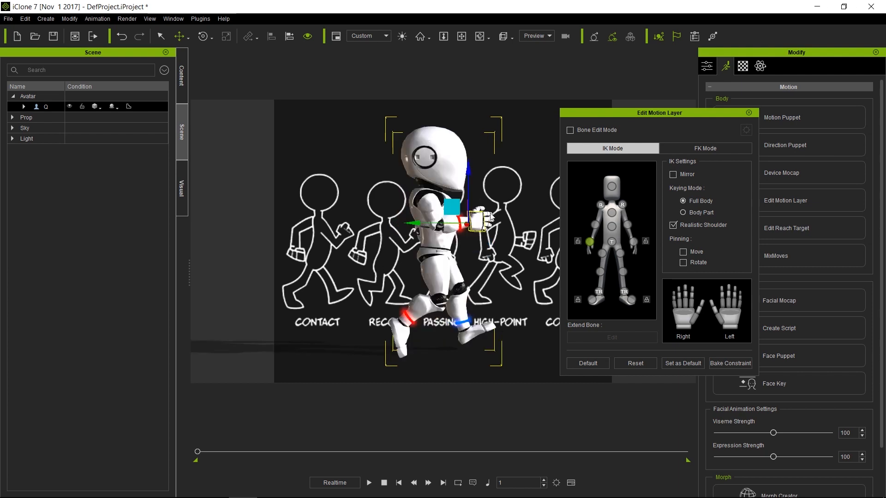
pyautogui.moveTo(469, 175); pyautogui.dragTo(468, 165)
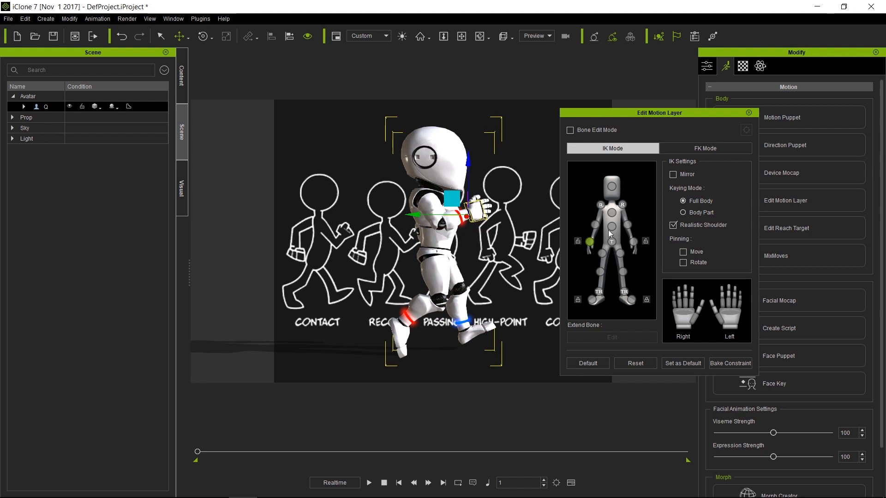
pyautogui.click(686, 314)
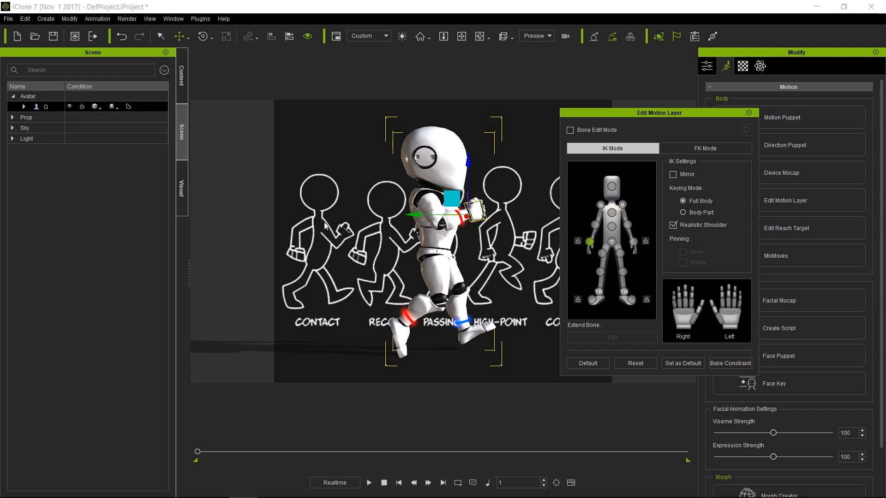
pyautogui.moveTo(413, 215); pyautogui.dragTo(415, 216)
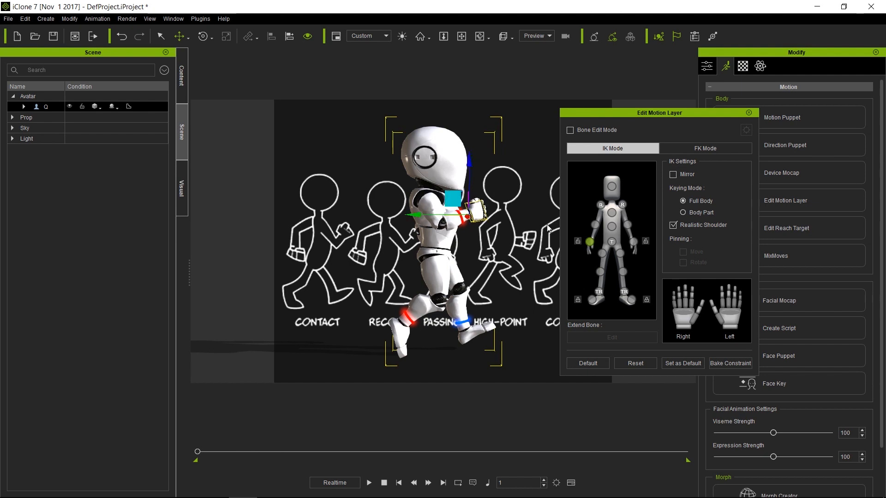
# Step: Swing the left hand back and slightly up behind the hip, and close it into a fist
pyautogui.click(635, 241)
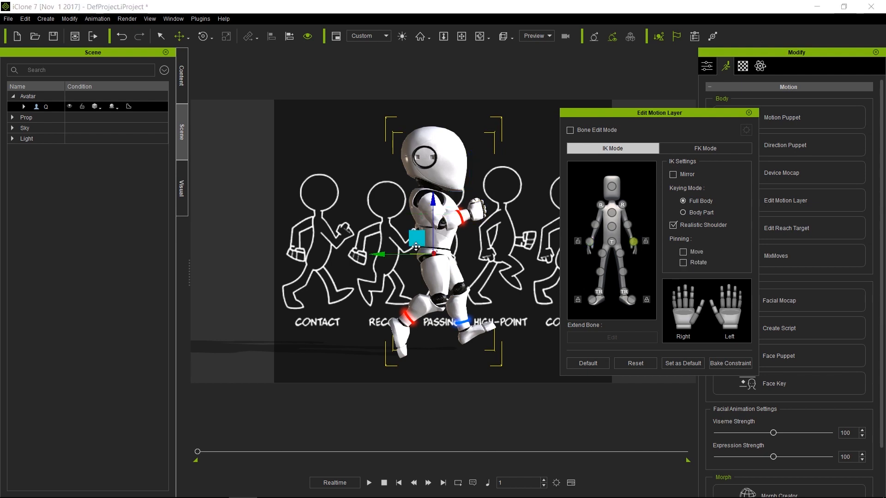
pyautogui.moveTo(395, 238); pyautogui.dragTo(384, 231)
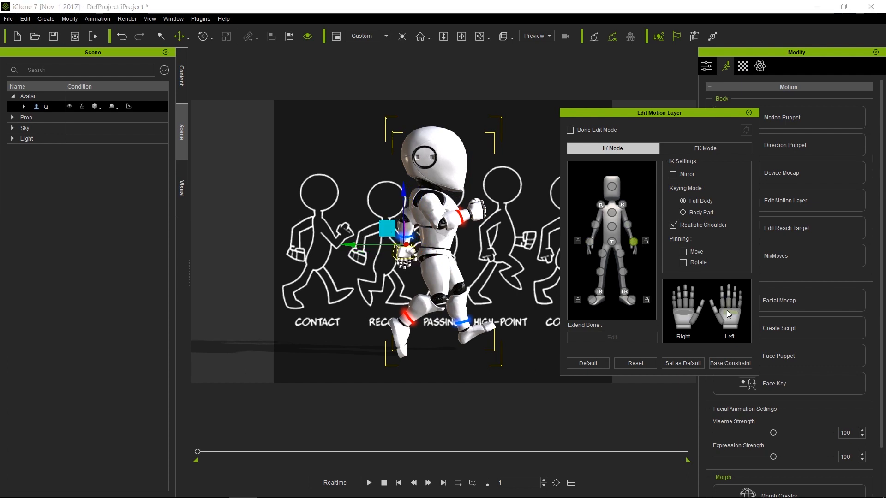
pyautogui.click(730, 364)
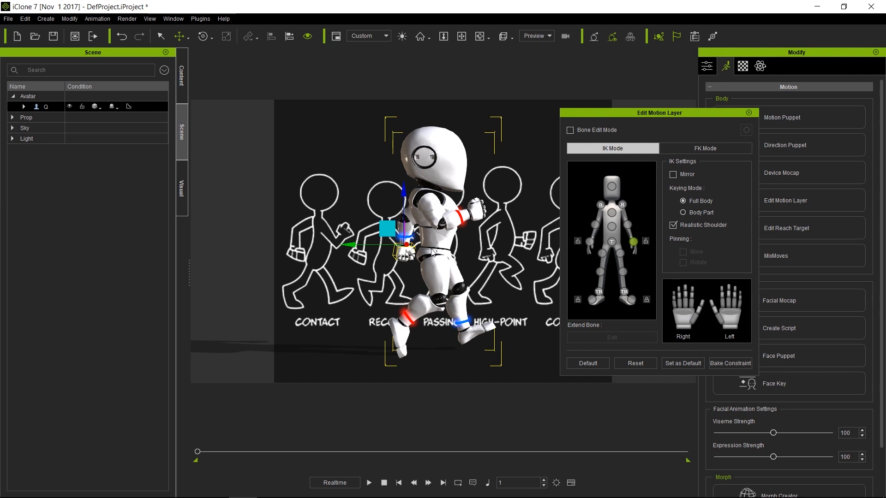
# Step: In FK Mode, twist the hip by setting its Z rotation to -10
pyautogui.click(701, 149)
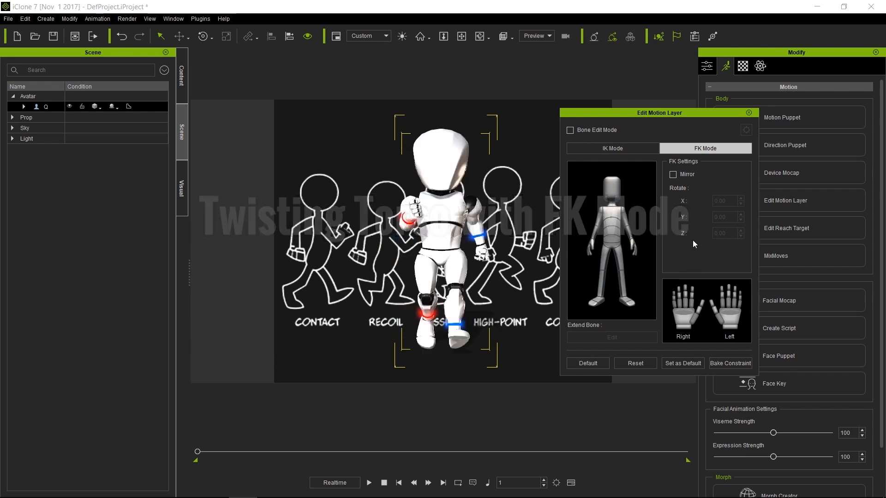
pyautogui.click(613, 236)
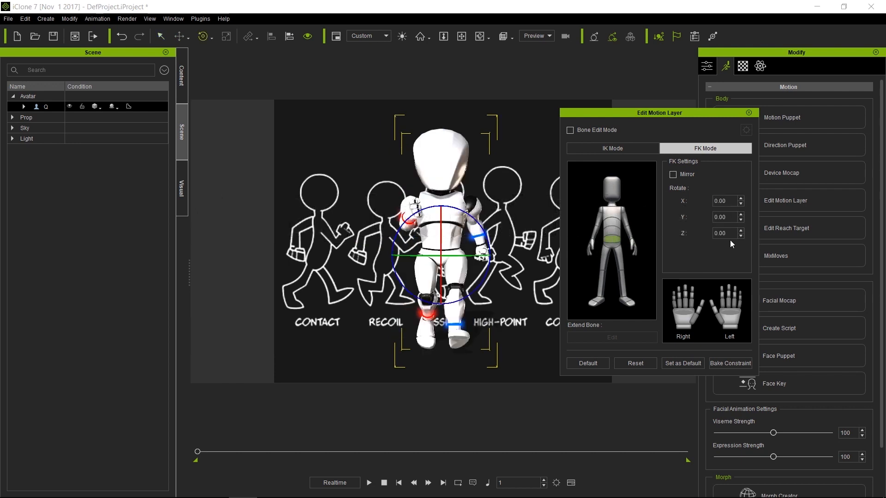
pyautogui.moveTo(726, 234); pyautogui.dragTo(700, 234)
pyautogui.press('Return')
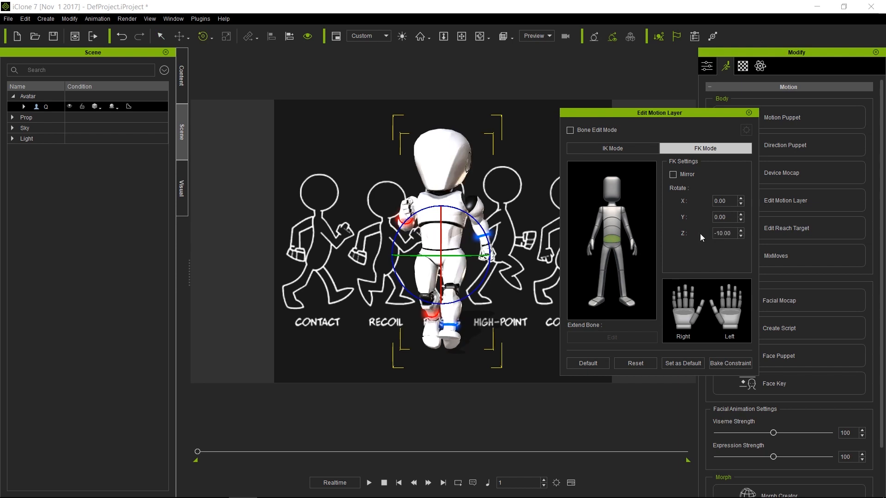
# Step: Counter-twist the upper chest in FK Mode by setting its Y rotation to 20
pyautogui.click(612, 214)
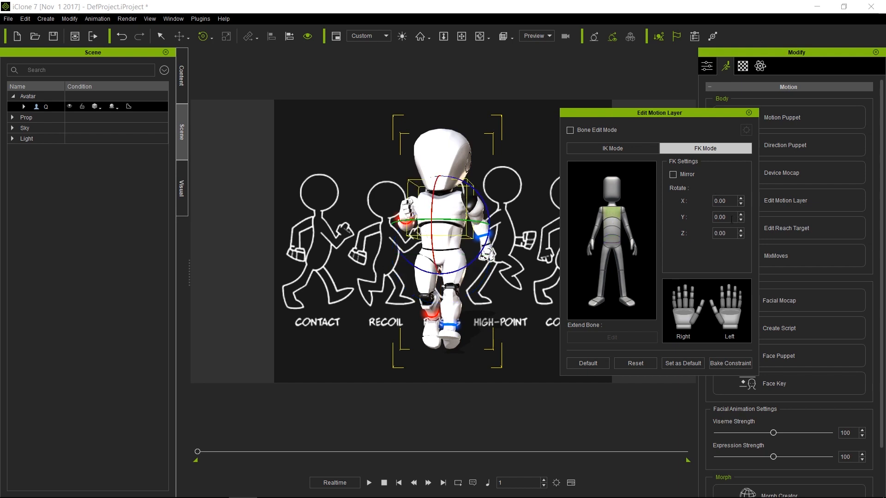
pyautogui.moveTo(731, 217); pyautogui.dragTo(712, 217)
pyautogui.write('2')
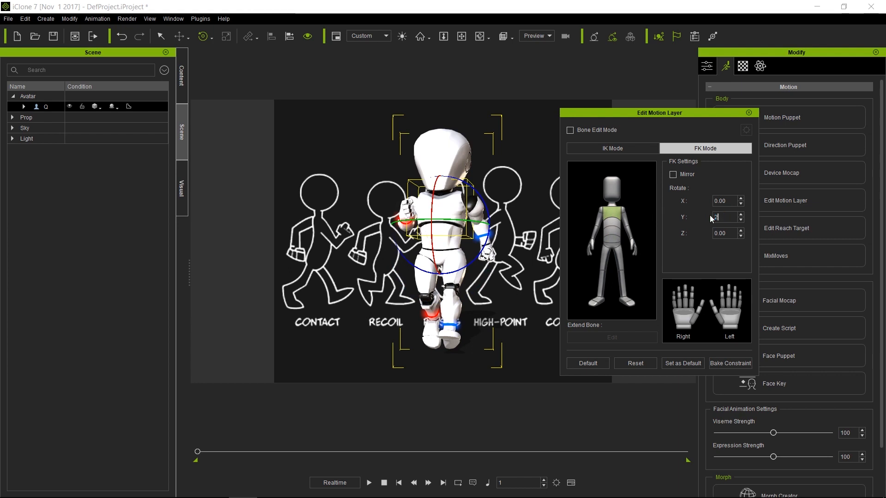
pyautogui.write('0')
pyautogui.press('Return')
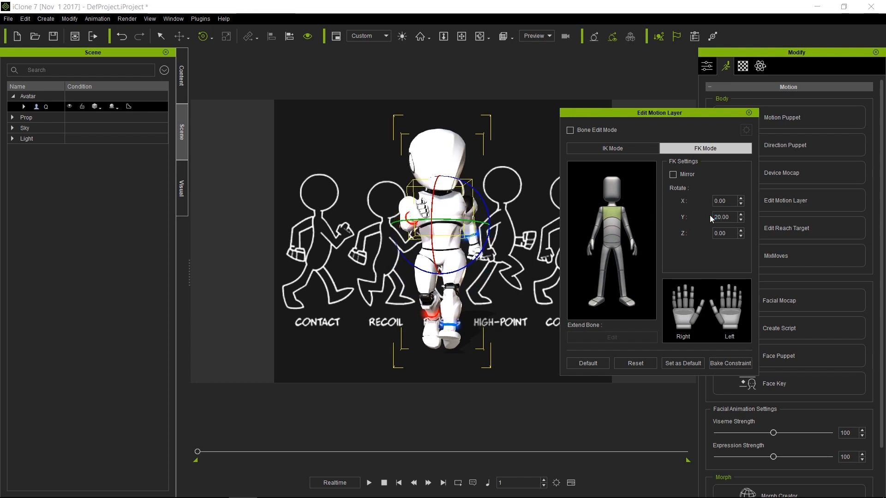
# Step: Set the head's Y rotation to -10 and check the body twist from above with the bones displayed
pyautogui.click(613, 189)
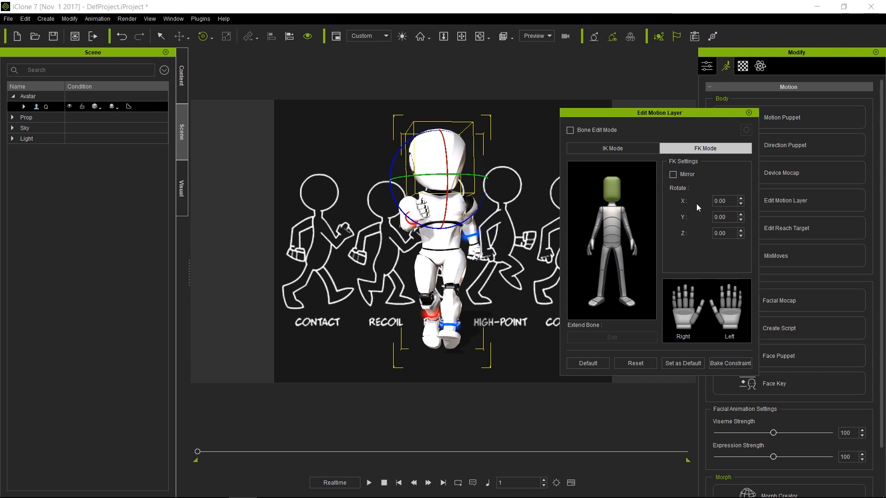
pyautogui.moveTo(728, 217); pyautogui.dragTo(709, 217)
pyautogui.press('Return')
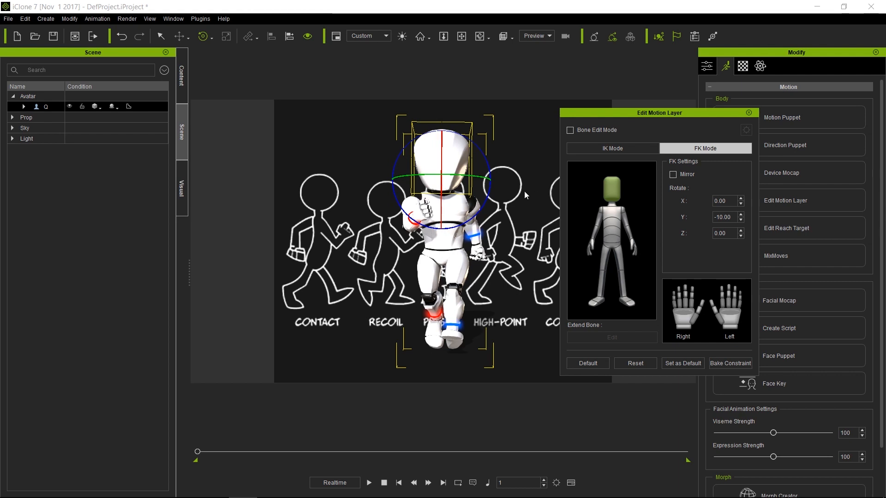
pyautogui.keyDown('alt'); pyautogui.moveTo(521, 180); pyautogui.dragTo(517, 353); pyautogui.keyUp('alt')
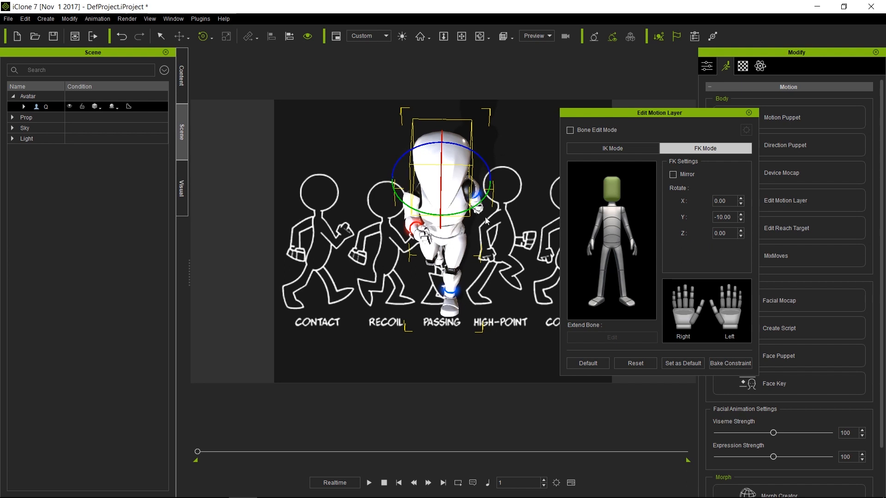
pyautogui.click(574, 133)
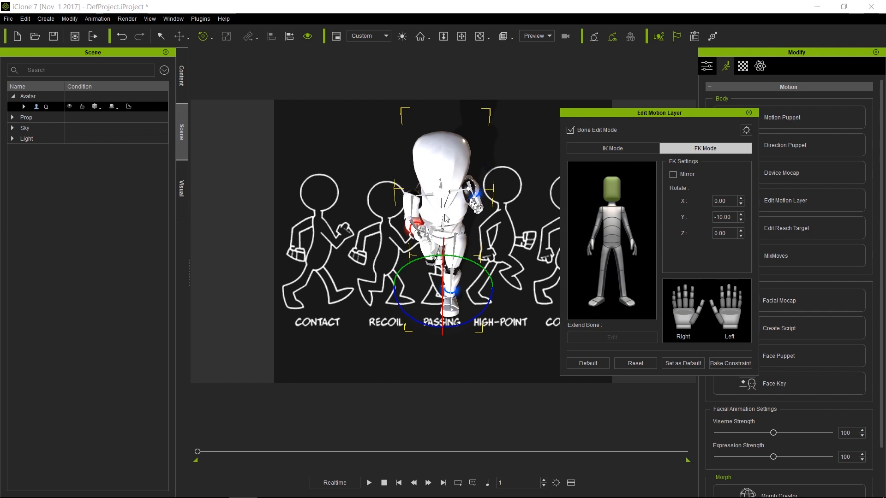
pyautogui.click(571, 131)
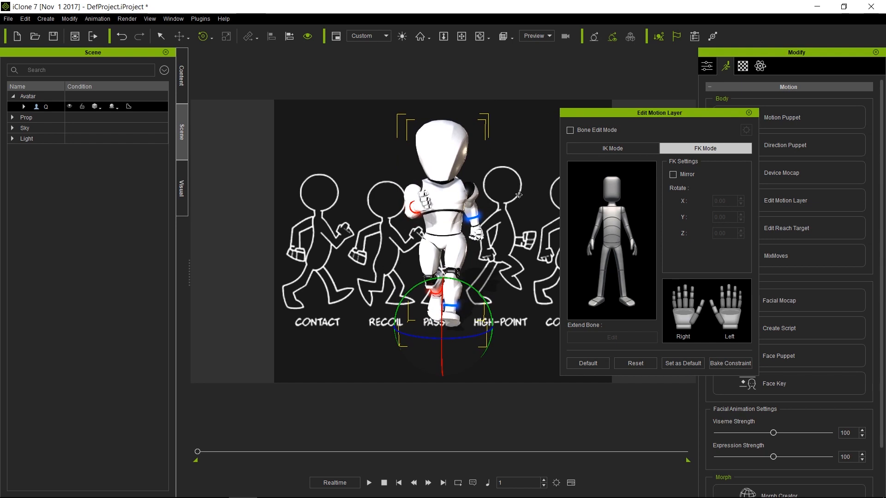
# Step: In IK Mode, tilt the hip slightly forward in the side view
pyautogui.press('s')
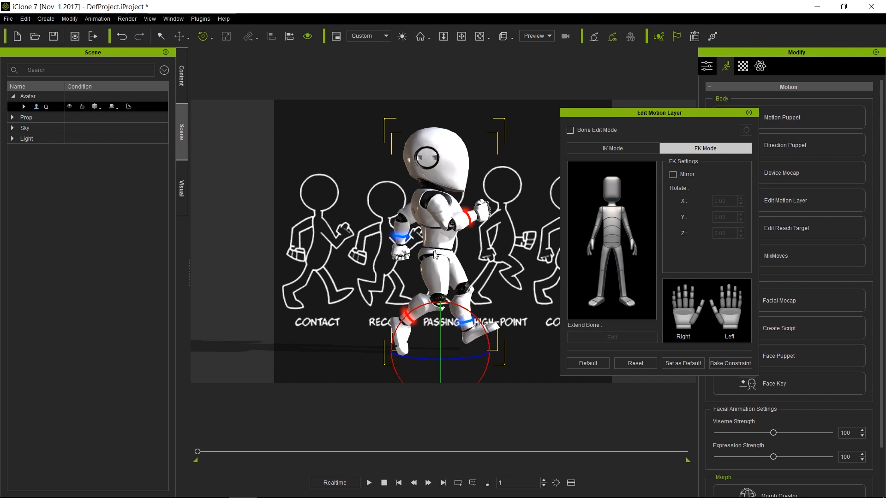
pyautogui.click(477, 233)
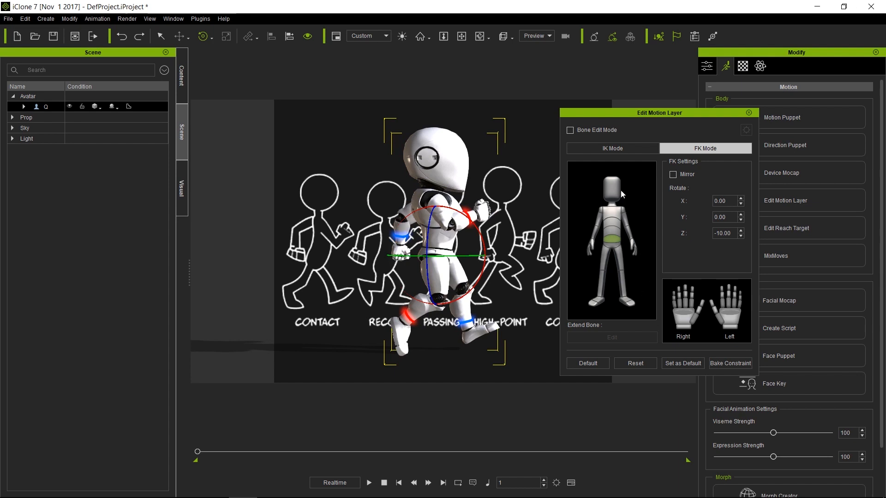
pyautogui.click(621, 151)
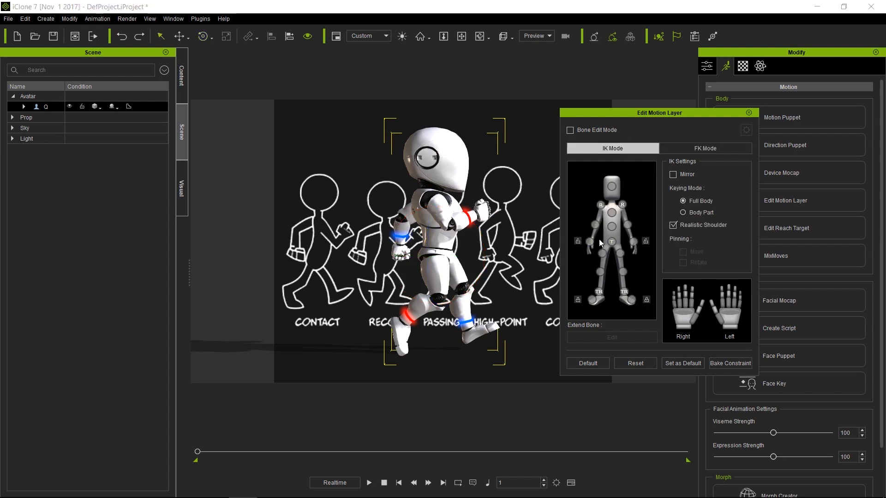
pyautogui.click(612, 242)
pyautogui.press('e')
pyautogui.moveTo(482, 236)
pyautogui.mouseDown()
pyautogui.moveTo(482, 253)
pyautogui.moveTo(480, 229)
pyautogui.moveTo(484, 241)
pyautogui.mouseUp()
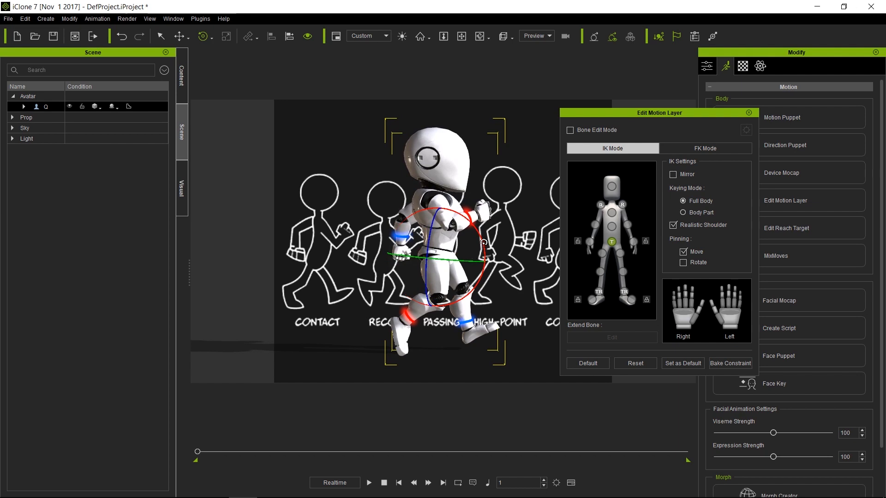
# Step: In FK Mode, lean the upper chest back by about 5.5 degrees on the X axis
pyautogui.click(727, 150)
pyautogui.click(610, 211)
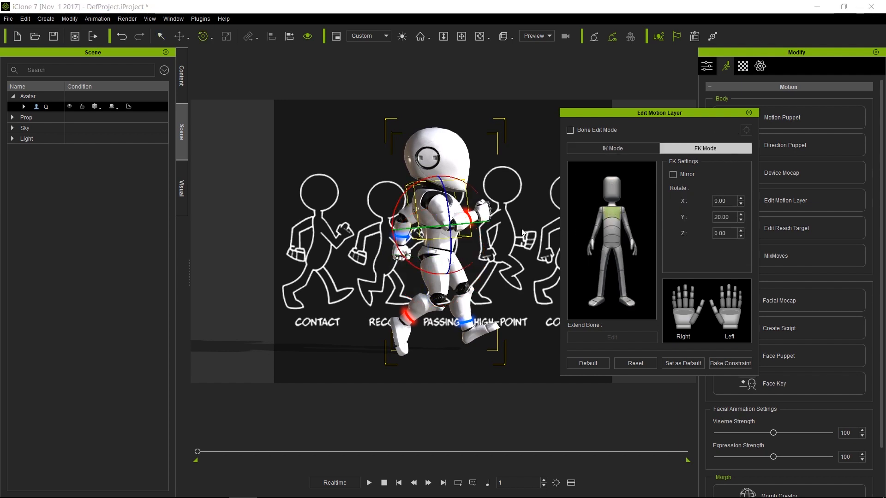
pyautogui.moveTo(475, 188); pyautogui.dragTo(474, 186)
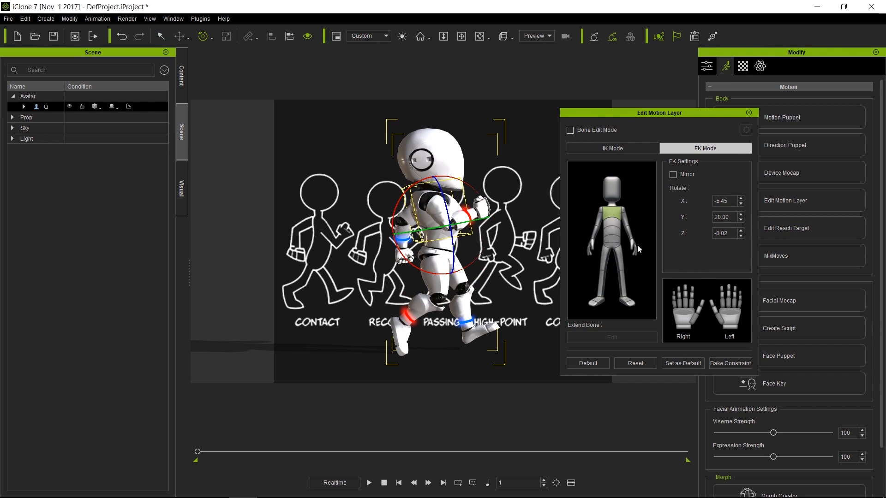
# Step: Bend the middle torso forward by about 8 degrees on the X axis and check the spine curve with the bones displayed
pyautogui.click(613, 225)
pyautogui.moveTo(485, 222); pyautogui.dragTo(487, 226)
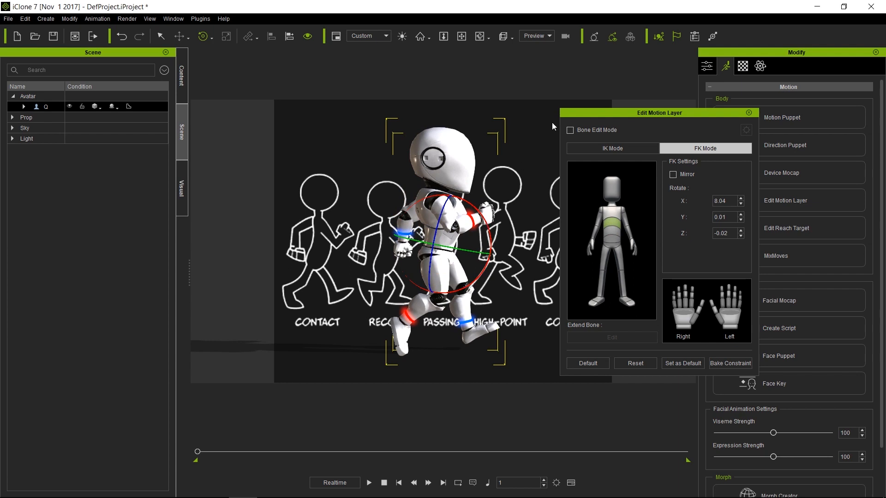
pyautogui.click(570, 130)
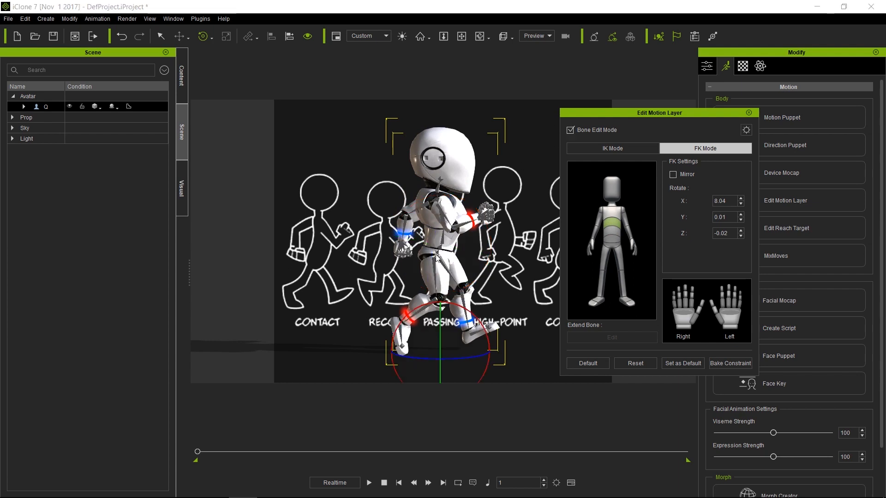
pyautogui.click(473, 252)
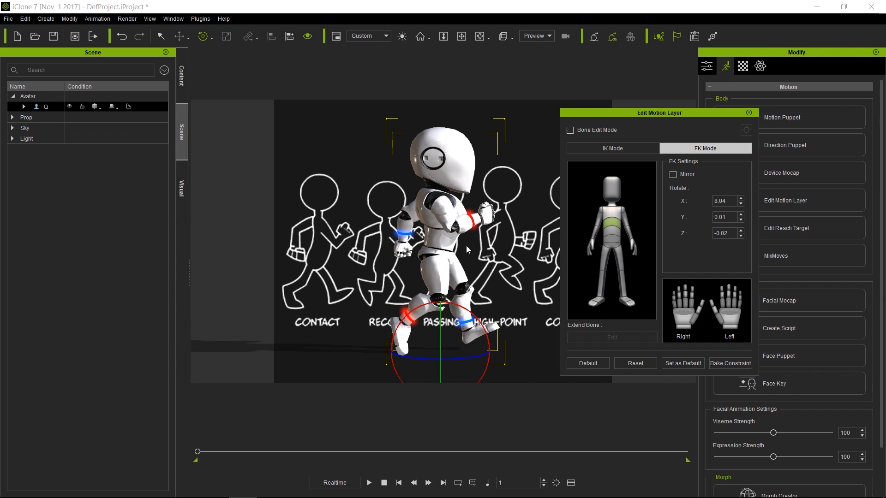
# Step: Review the finished pose from the front, close the motion layer editor and return to the side view
pyautogui.click(466, 246)
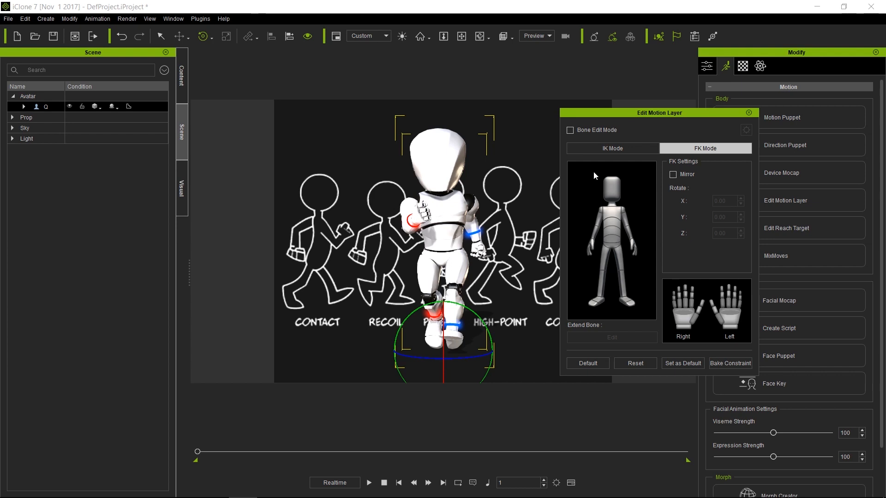
pyautogui.click(749, 113)
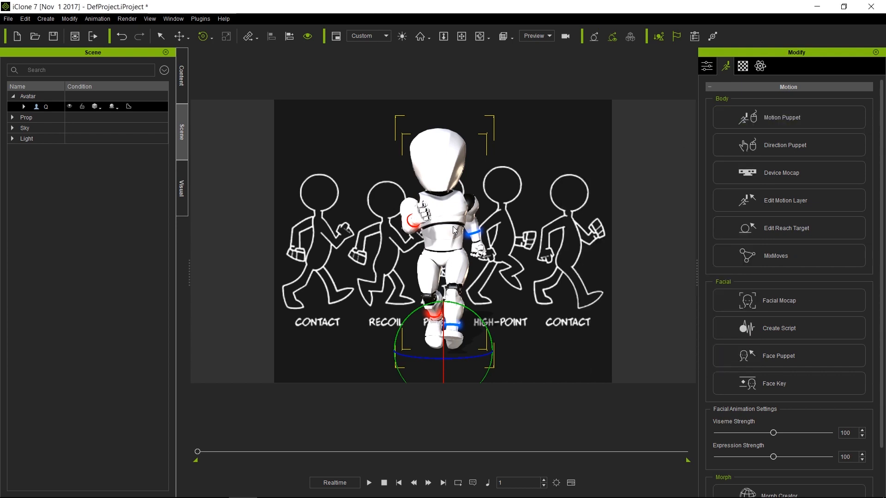
pyautogui.press('s')
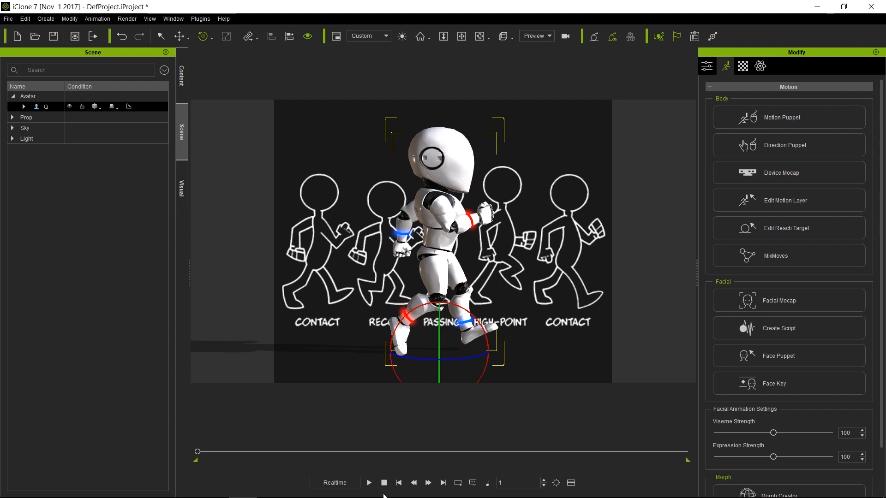
# Step: Switch to Photos to study the walk cycle poses in sq_003.jpg and return to iClone
pyautogui.moveTo(383, 497)
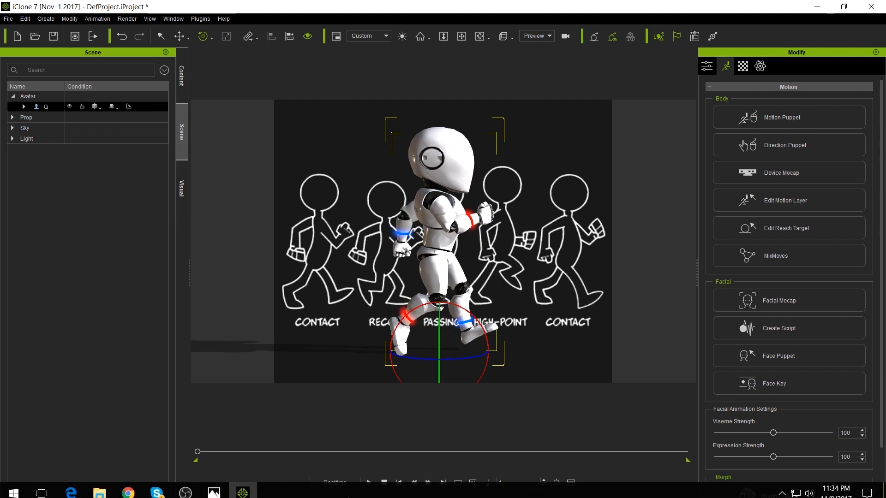
pyautogui.click(214, 490)
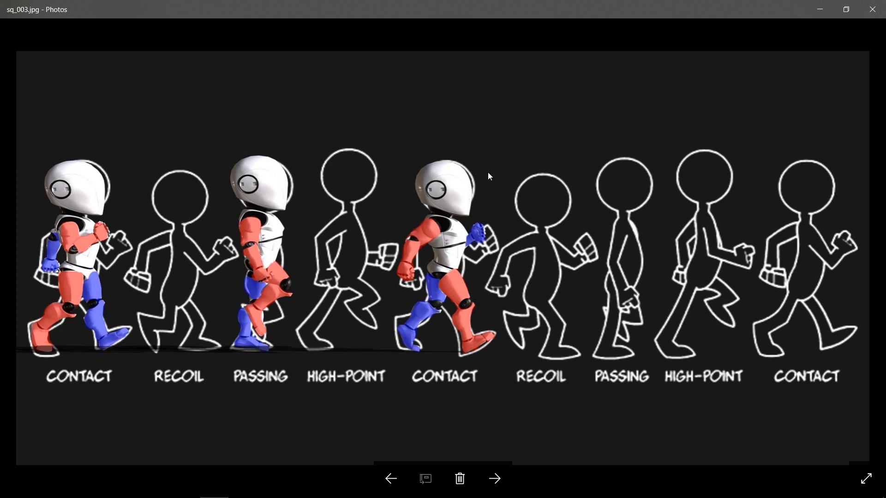
pyautogui.click(824, 10)
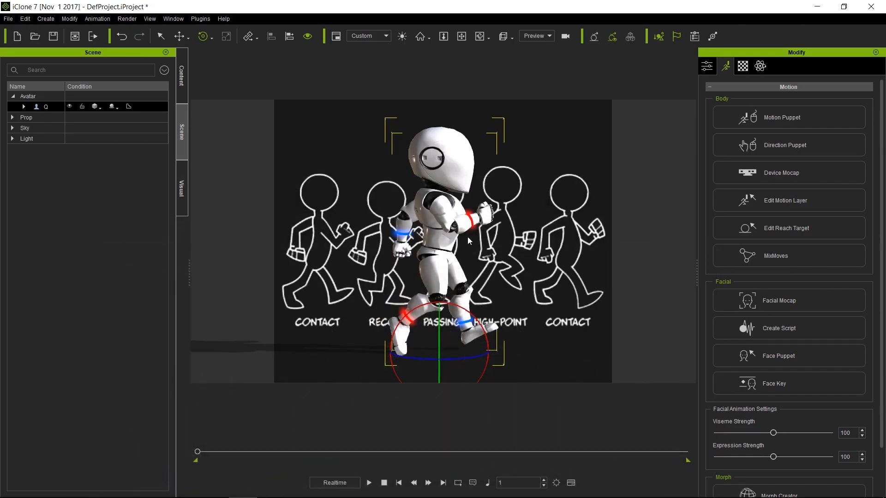
# Step: Show the Timeline and open the Curve Editor plugin, docking it together with the Modify panel
pyautogui.press('F3')
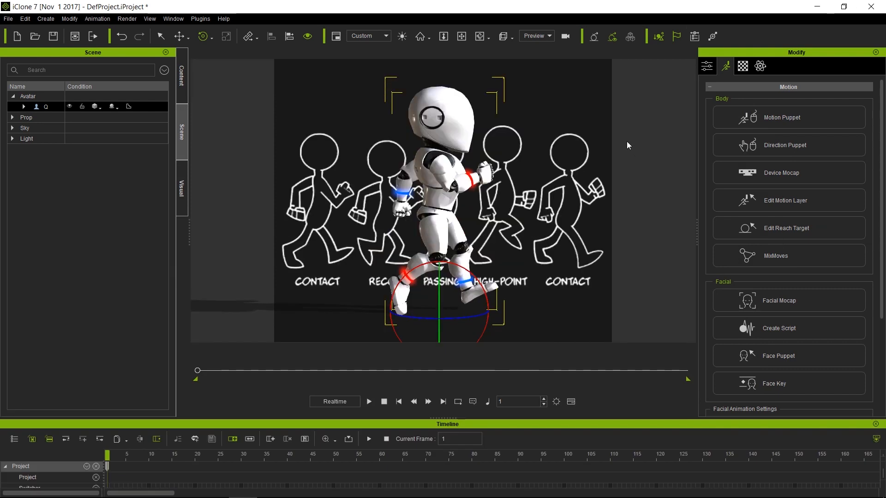
pyautogui.click(195, 18)
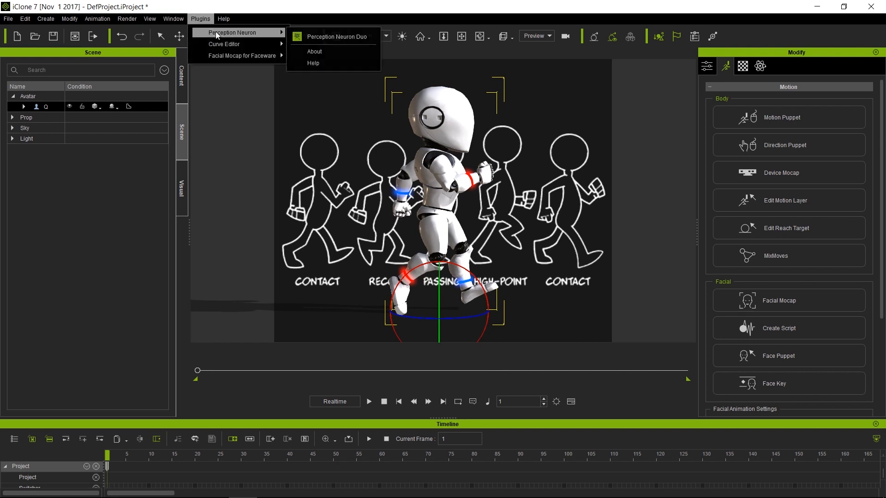
pyautogui.moveTo(220, 45)
pyautogui.click(306, 46)
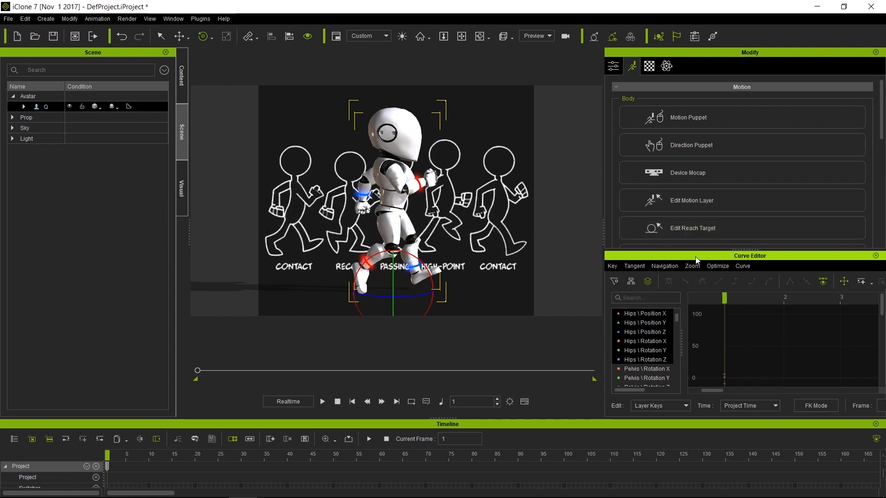
pyautogui.moveTo(697, 260); pyautogui.dragTo(712, 209)
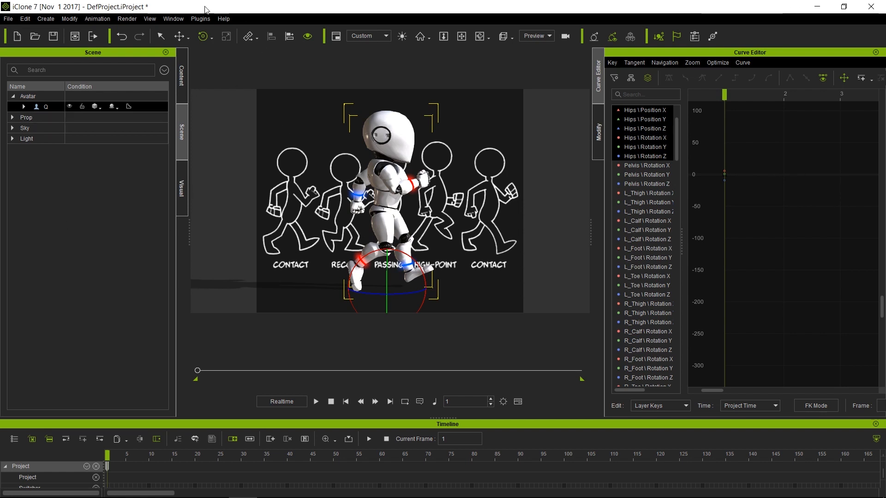
# Step: Switch to the Animation workspace layout and enlarge the viewport by hiding the play bar and widening the view area
pyautogui.click(165, 21)
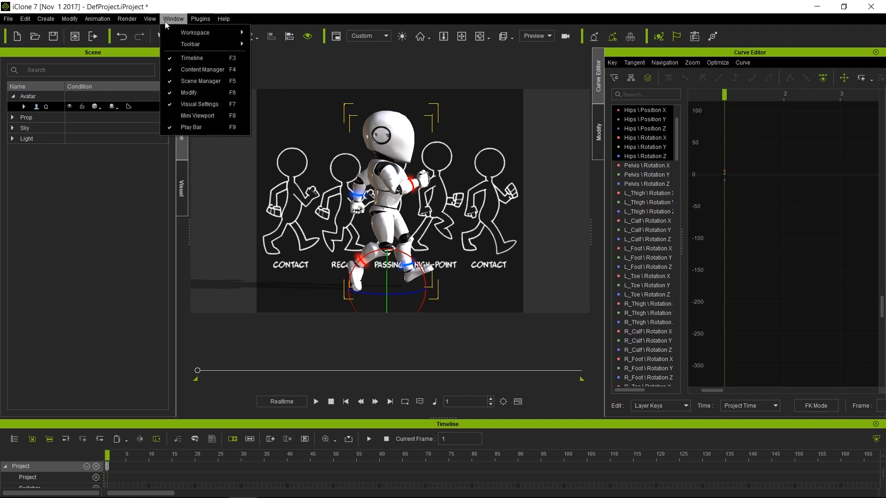
pyautogui.moveTo(178, 30)
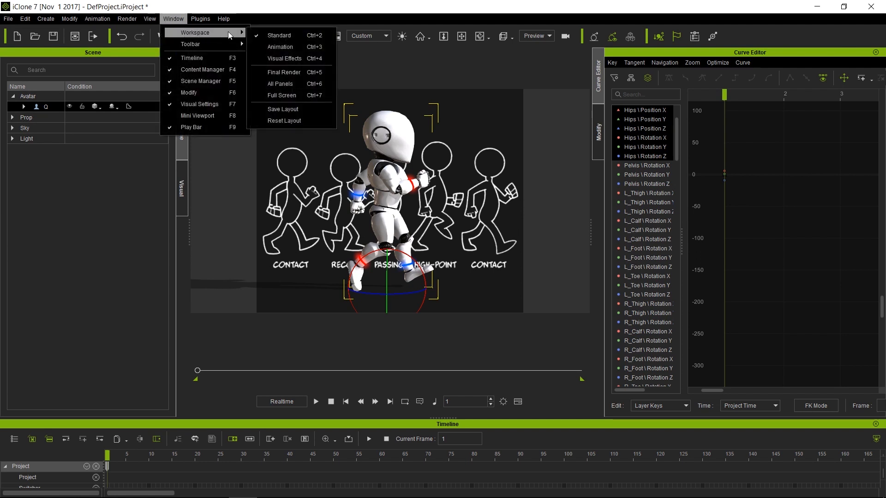
pyautogui.click(284, 46)
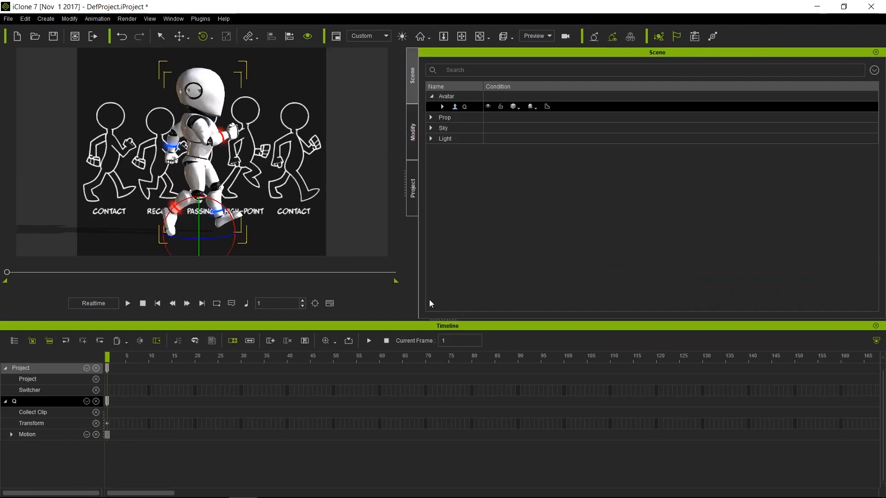
pyautogui.click(876, 341)
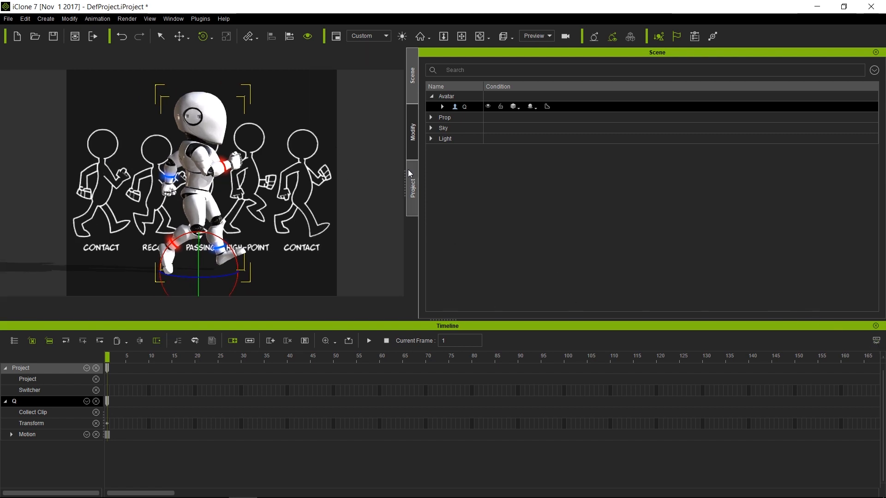
pyautogui.moveTo(404, 169); pyautogui.dragTo(481, 175)
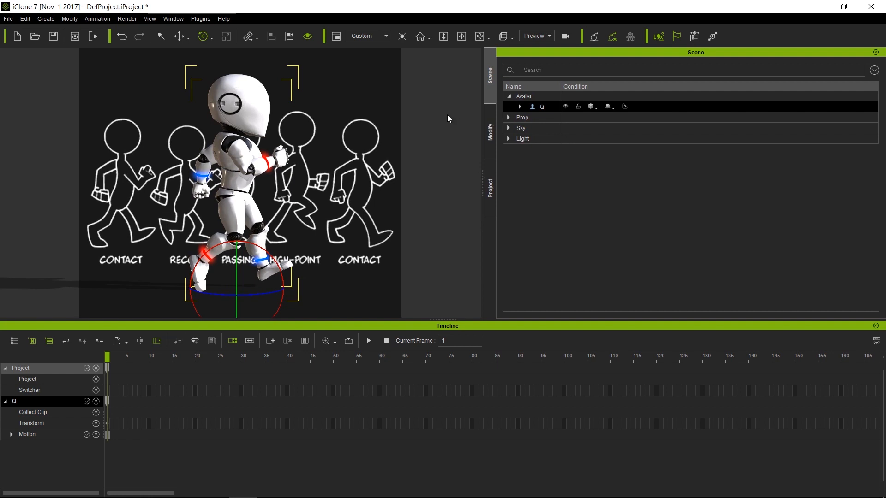
# Step: Open the Curve Editor on the avatar's Layer Keys and bring the Modify panel back to the front
pyautogui.rightClick(257, 105)
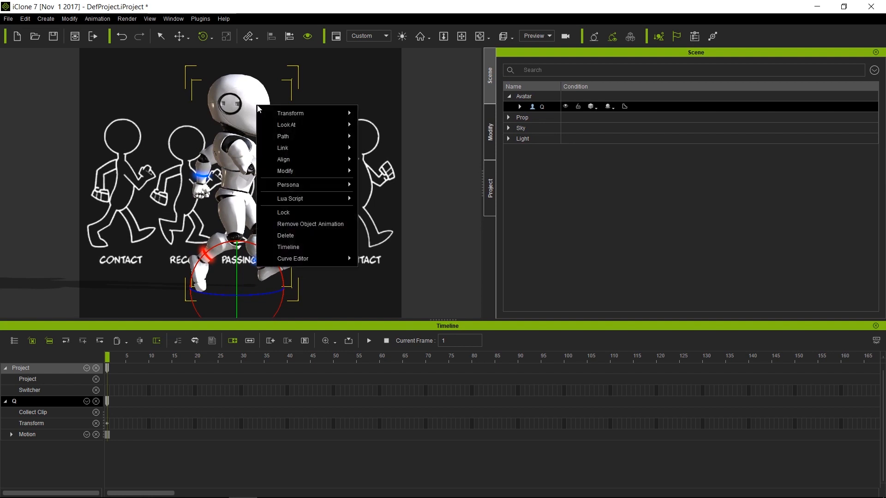
pyautogui.moveTo(306, 257)
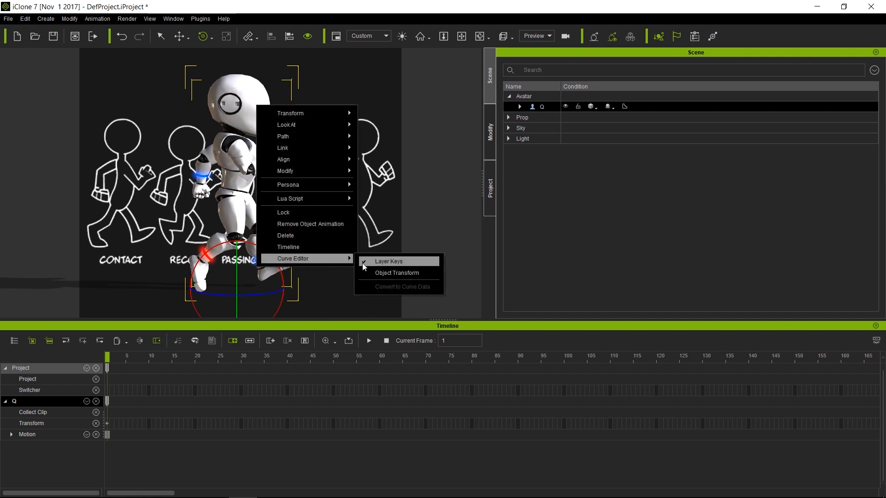
pyautogui.click(390, 262)
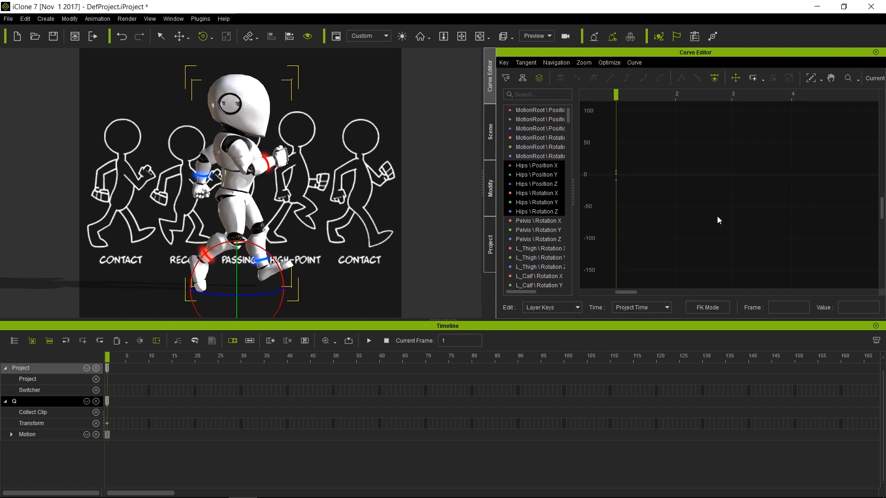
pyautogui.click(491, 177)
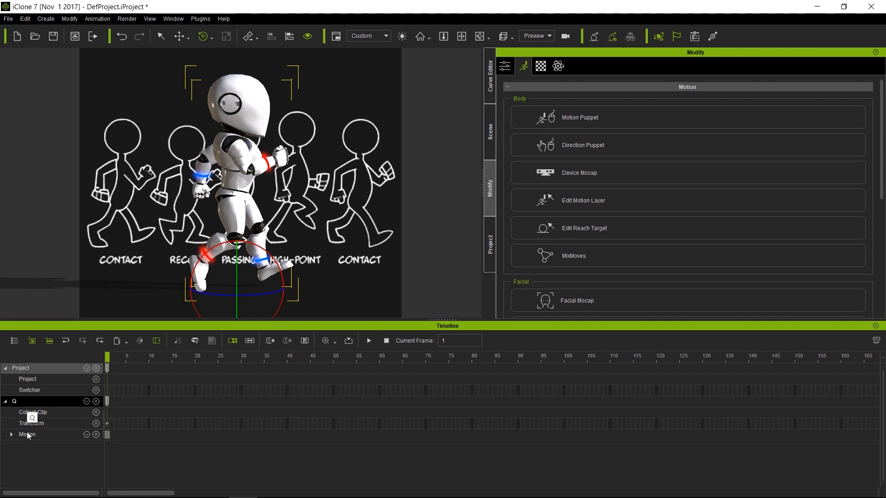
# Step: Expand the avatar's Motion and Motion Layer tracks in the timeline and look over the body-part tracks
pyautogui.click(12, 436)
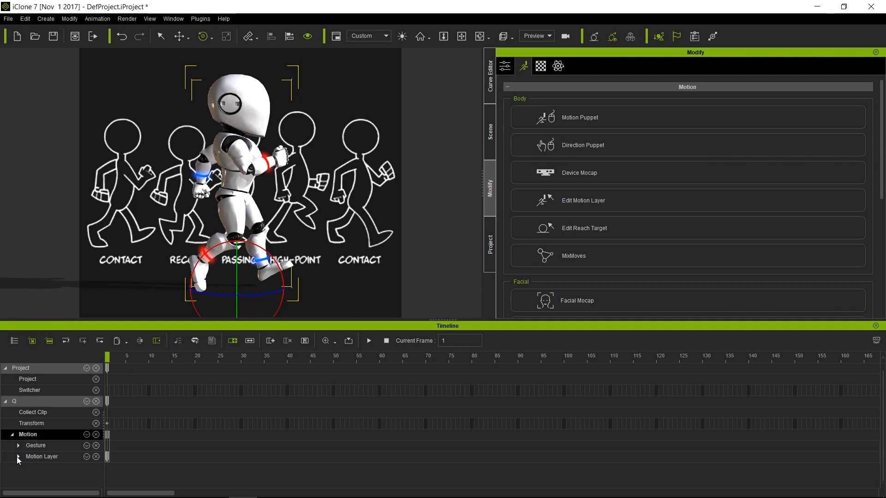
pyautogui.click(18, 457)
pyautogui.scroll(-2, 209, 451)
pyautogui.scroll(-3, 212, 448)
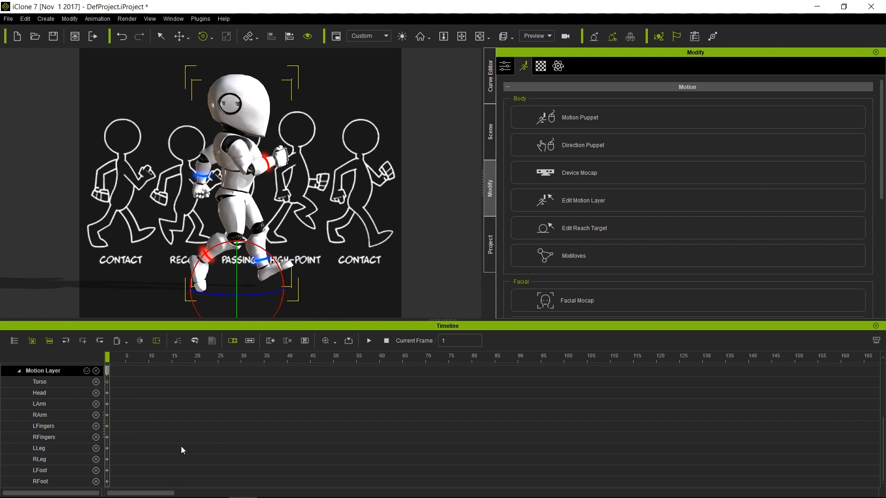
pyautogui.scroll(3, 189, 445)
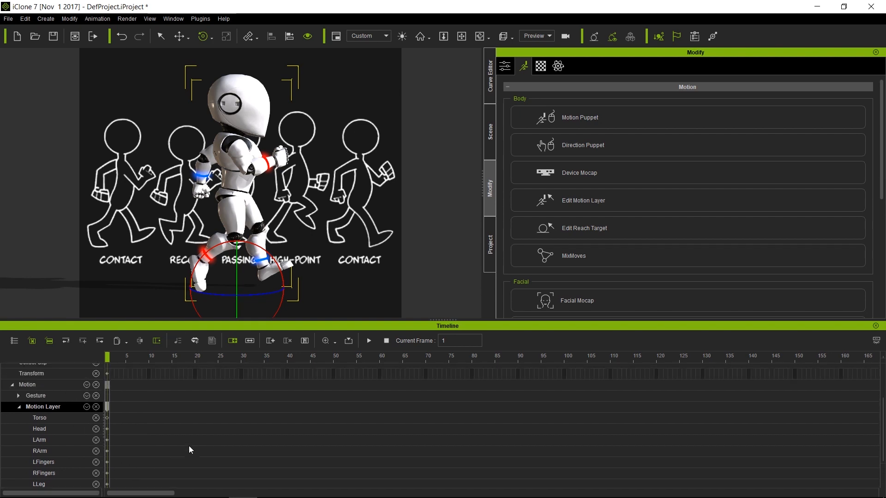
pyautogui.scroll(-2, 189, 446)
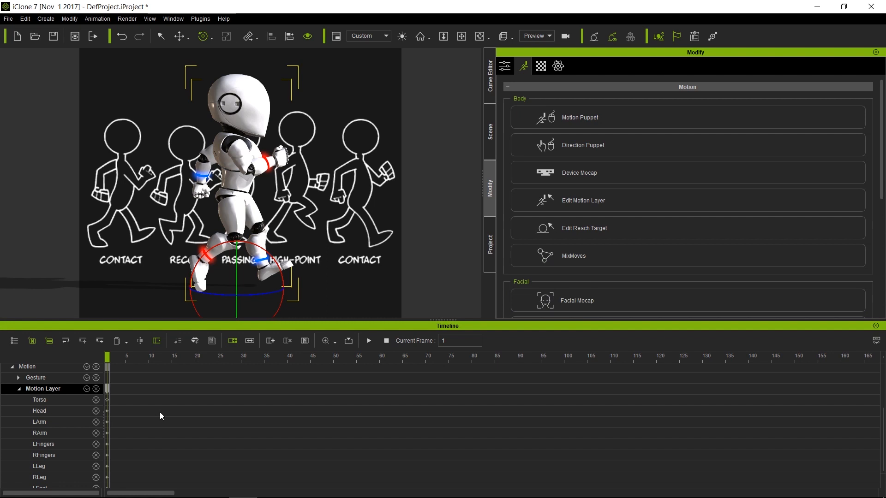
pyautogui.scroll(-2, 160, 415)
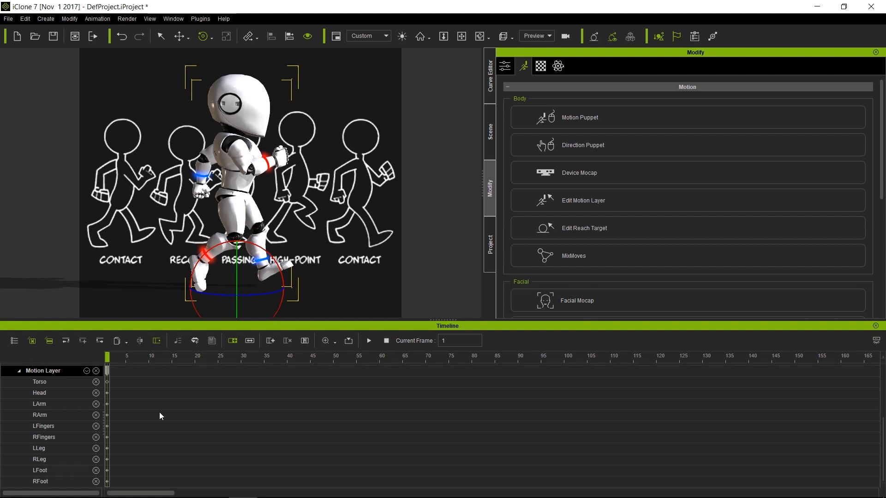
pyautogui.scroll(3, 152, 415)
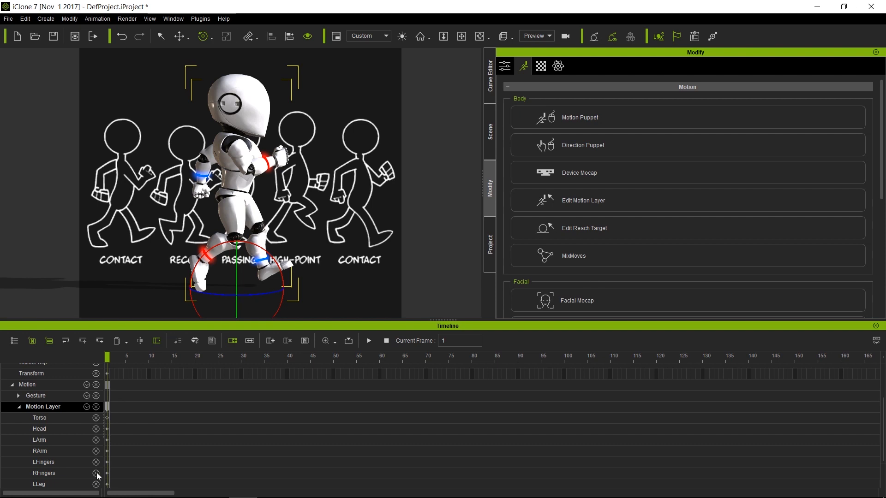
pyautogui.scroll(-3, 143, 454)
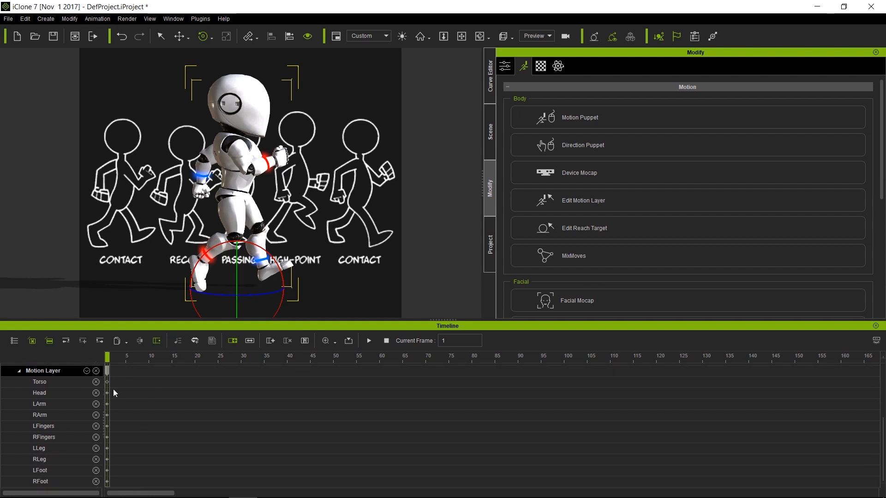
pyautogui.scroll(3, 275, 422)
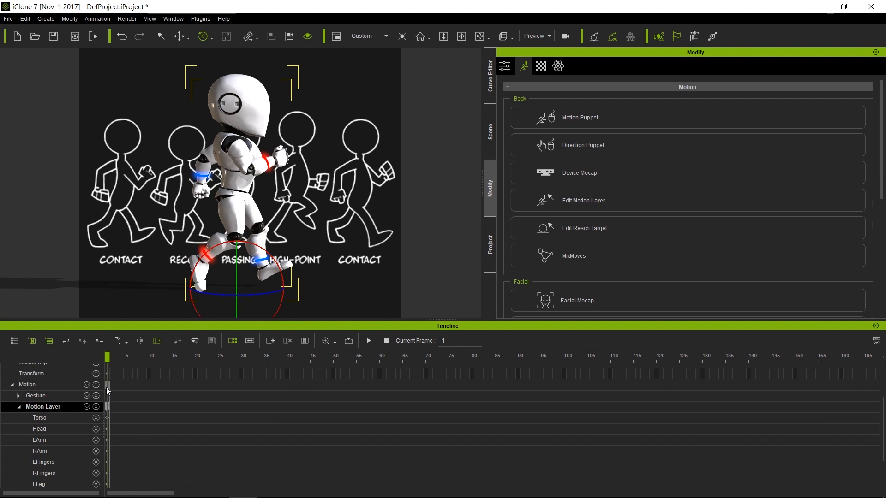
# Step: With Auto-Extend Clip active, add a key on the Torso track of the motion layer at frame 40
pyautogui.click(107, 385)
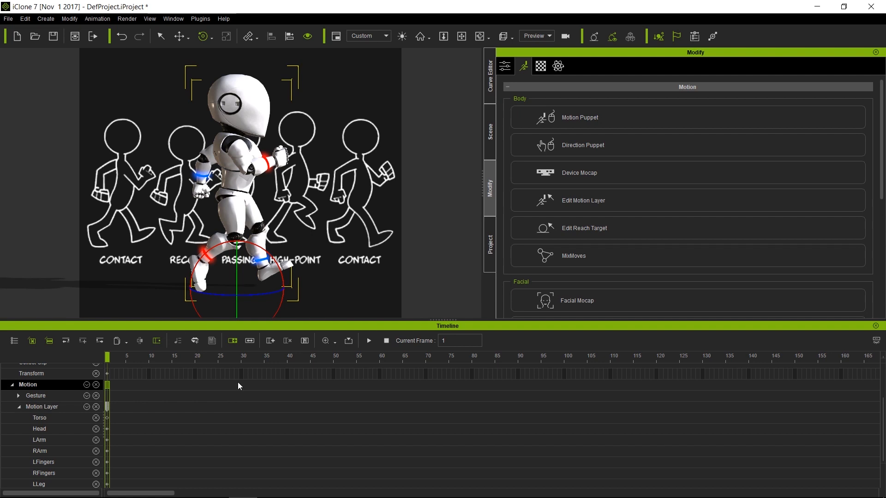
pyautogui.click(288, 363)
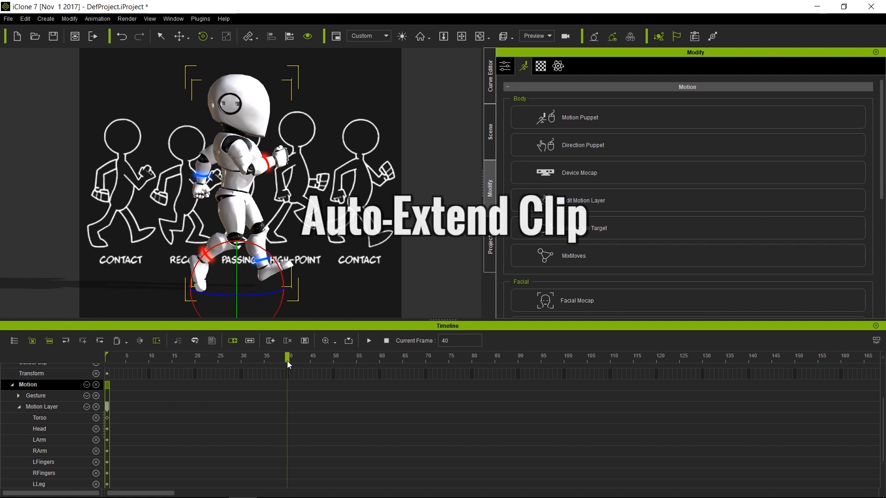
pyautogui.click(156, 340)
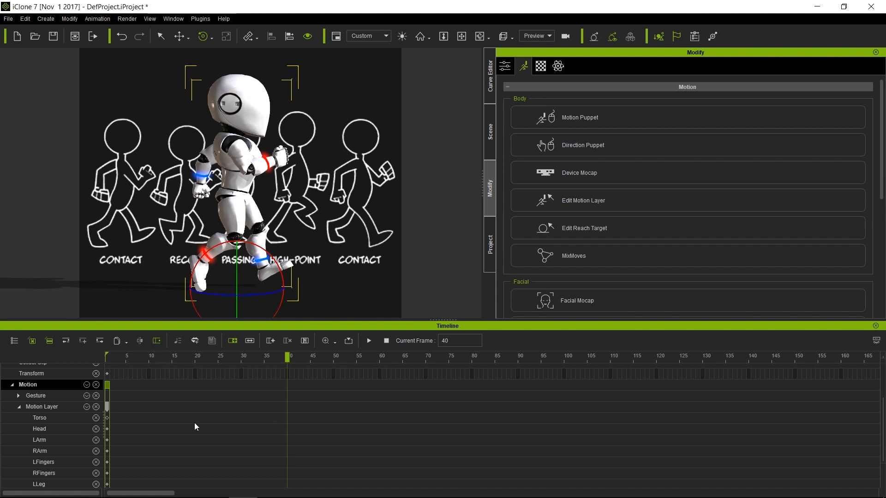
pyautogui.doubleClick(287, 419)
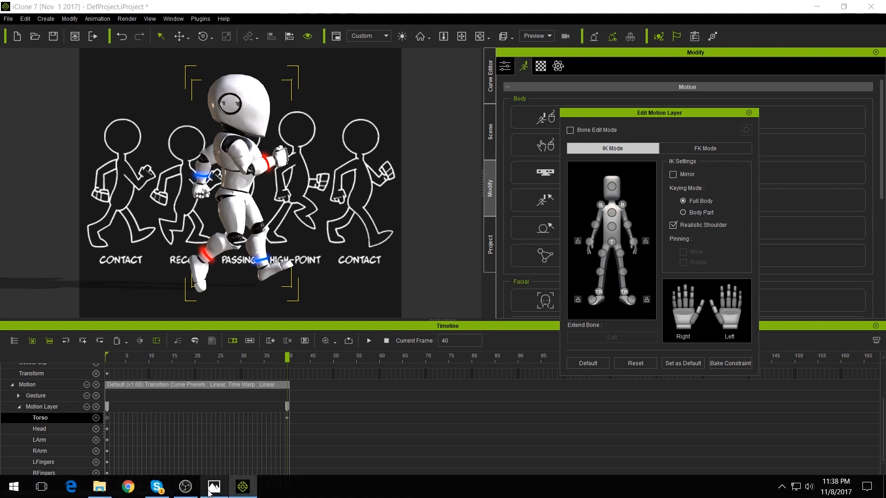
# Step: Check the walk-cycle reference image in Photos, and select the Torso key at frame 40 with Edit Motion Layer in FK Mode
pyautogui.click(214, 487)
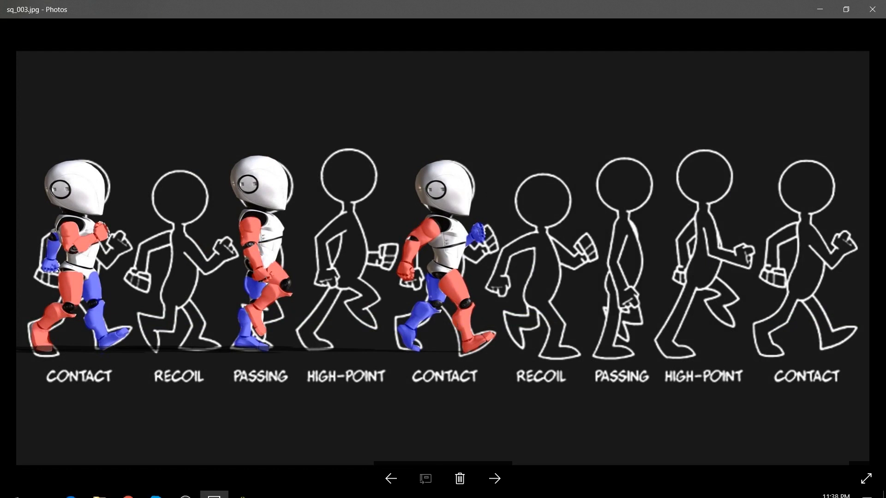
pyautogui.click(214, 487)
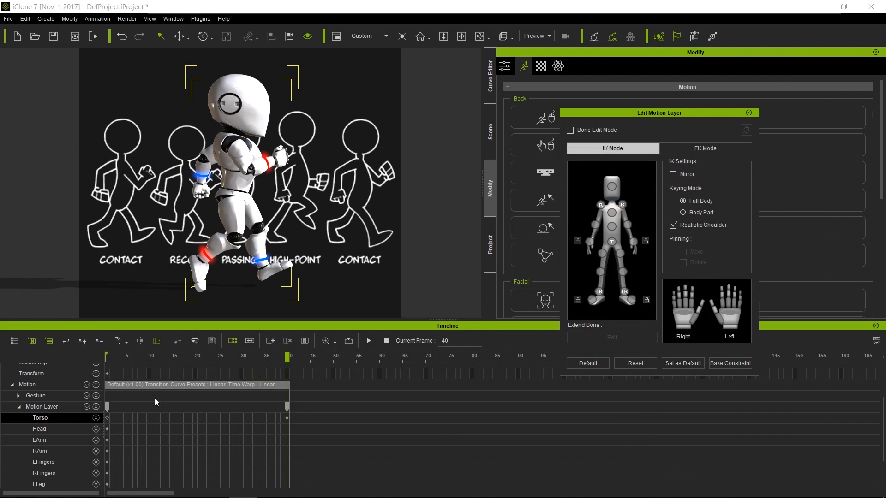
pyautogui.click(288, 418)
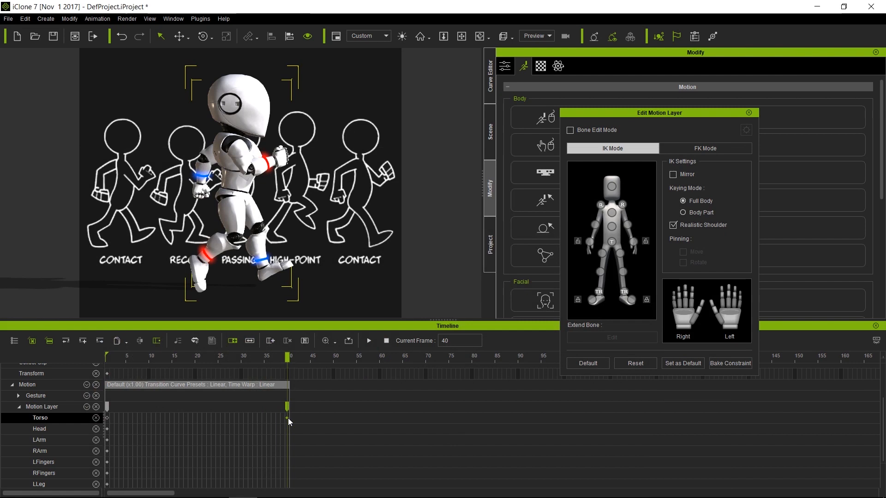
pyautogui.click(713, 148)
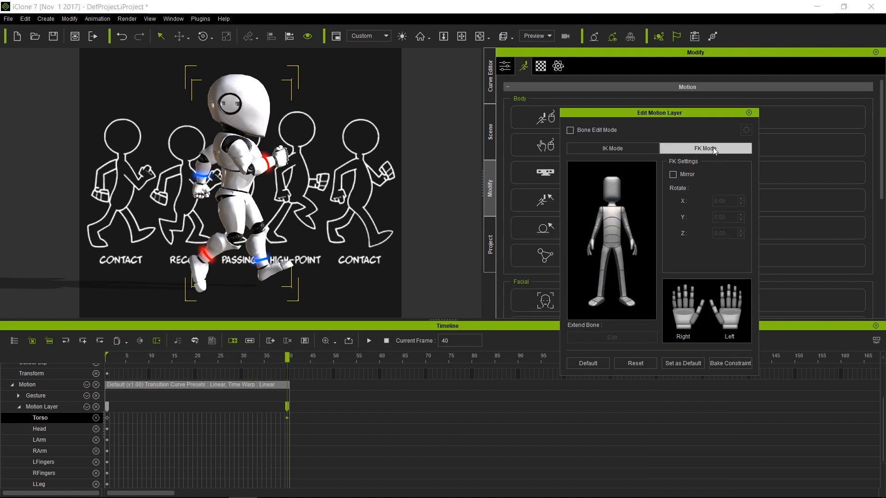
# Step: Turn on Foot Contact for the avatar and set the lower abdomen bone's Z rotation to 10 at frame 40
pyautogui.click(615, 240)
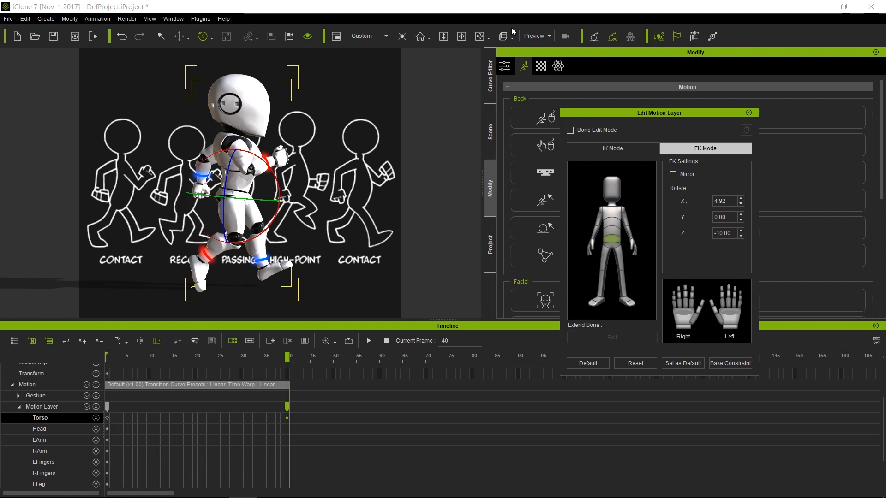
pyautogui.click(506, 64)
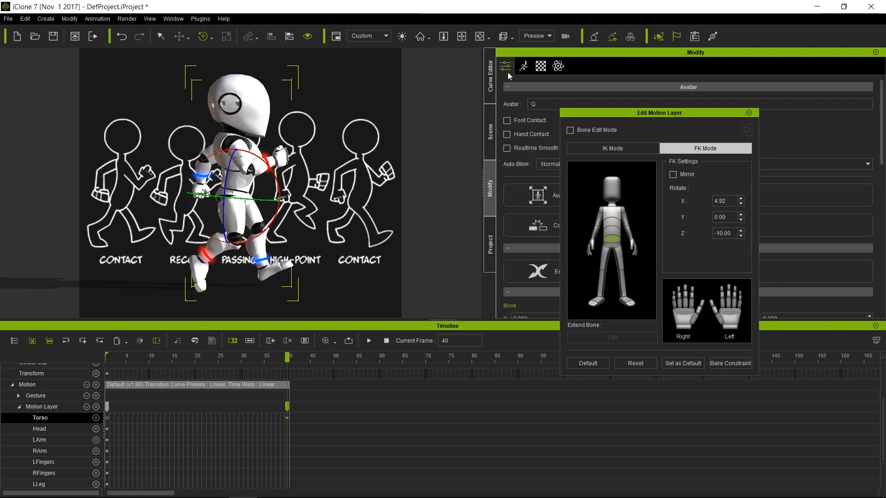
pyautogui.click(508, 121)
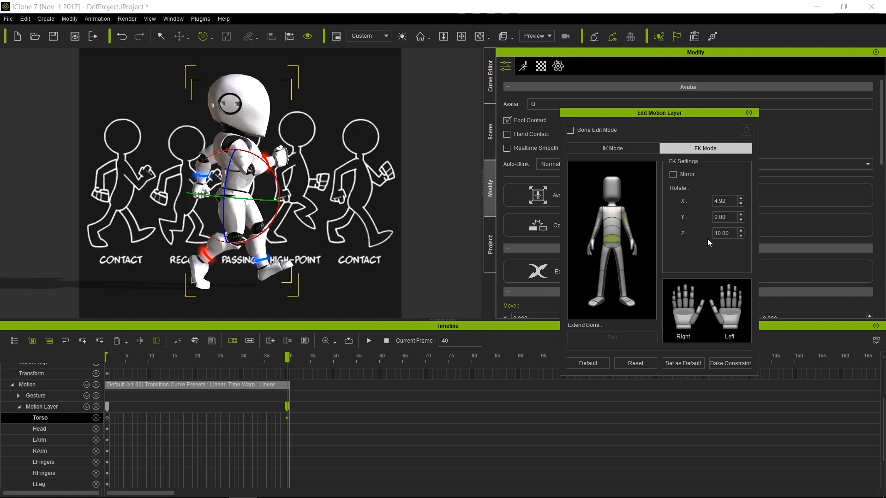
pyautogui.press('Return')
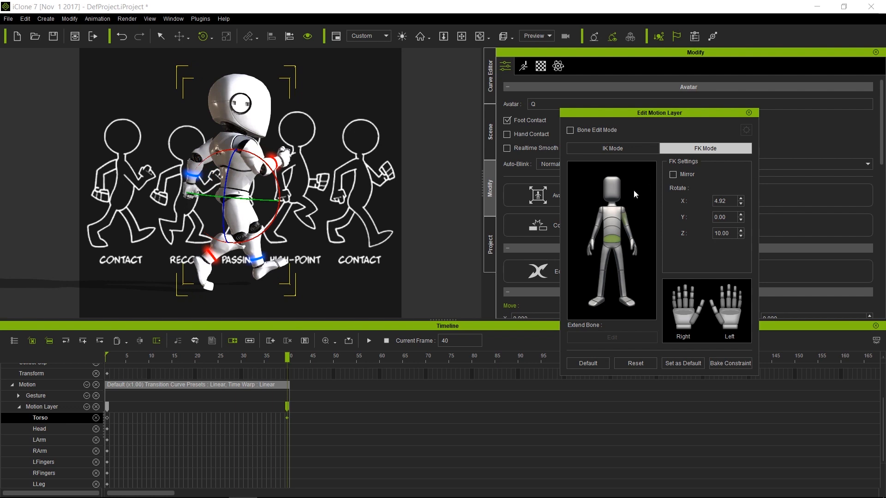
# Step: At frame 40, set the upper chest's Y rotation to -20 and the head's Y rotation to 10
pyautogui.click(611, 209)
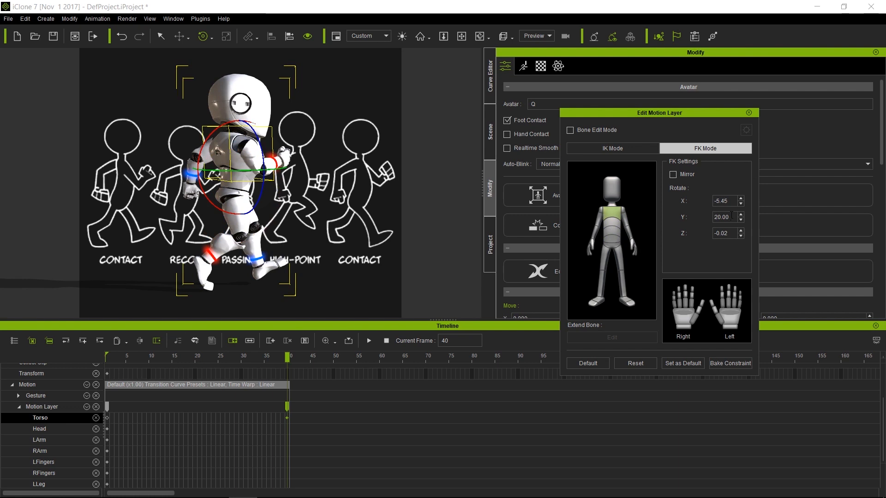
pyautogui.write('-')
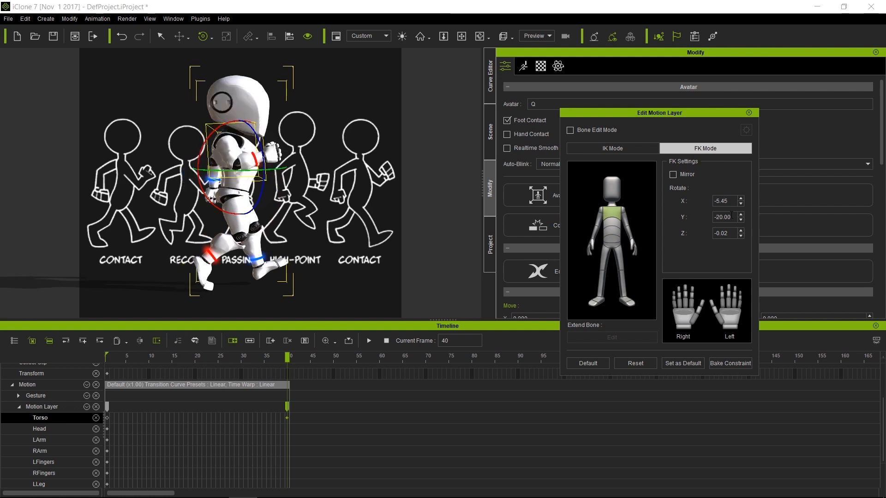
pyautogui.click(616, 193)
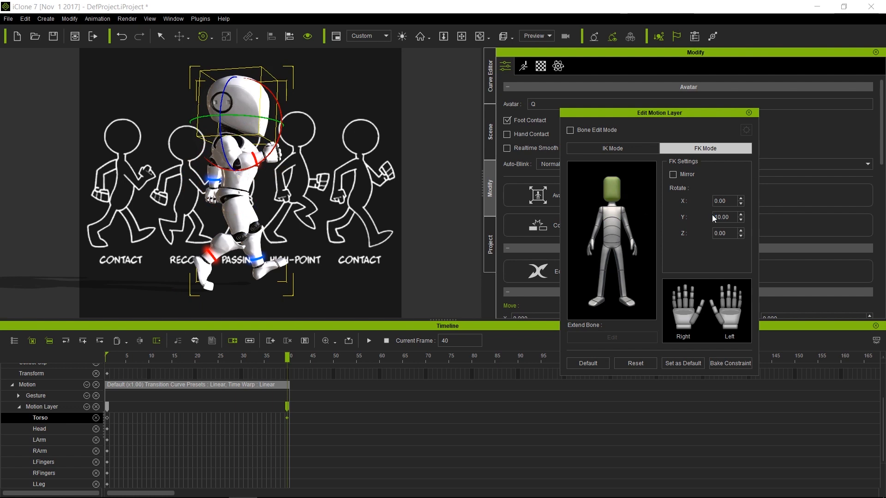
pyautogui.press('Delete')
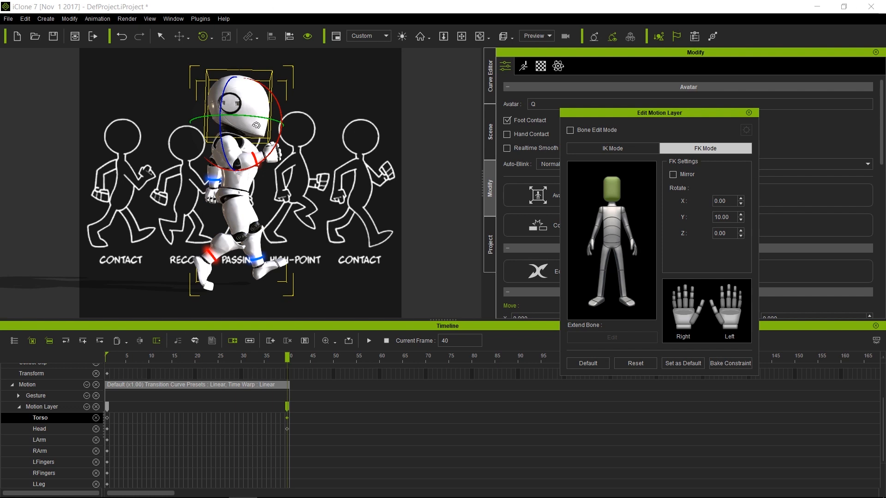
# Step: From the front view, set the head's Z rotation to 3 at frame 40
pyautogui.press('f')
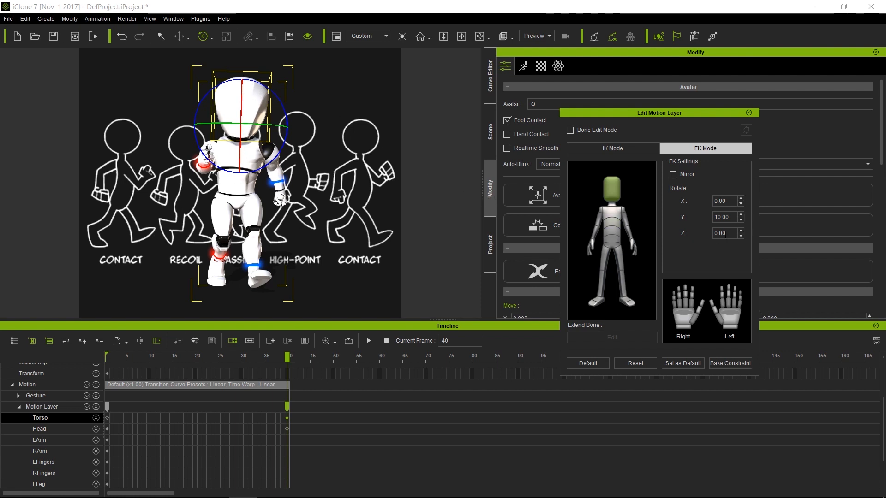
pyautogui.moveTo(737, 233); pyautogui.dragTo(703, 234)
pyautogui.press('Return')
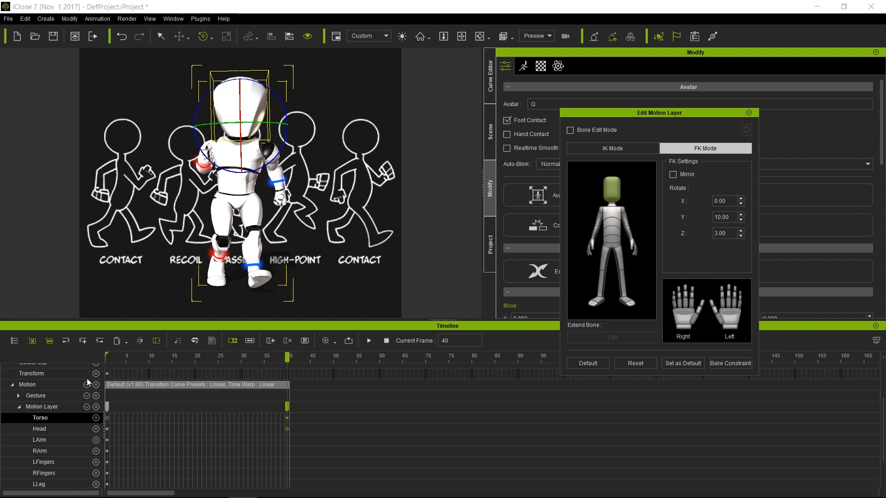
# Step: At frame 1, set the head's Z rotation to -3 and return to the side view
pyautogui.moveTo(137, 355); pyautogui.dragTo(73, 356)
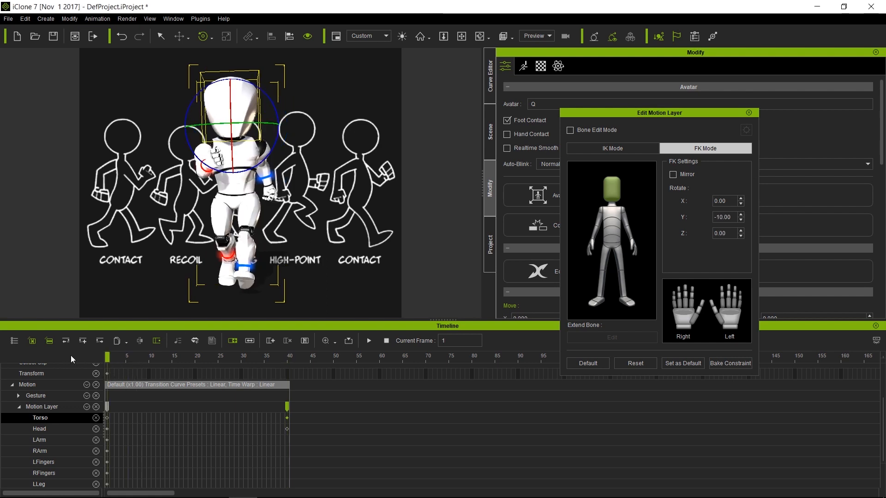
pyautogui.click(724, 233)
pyautogui.write('-3')
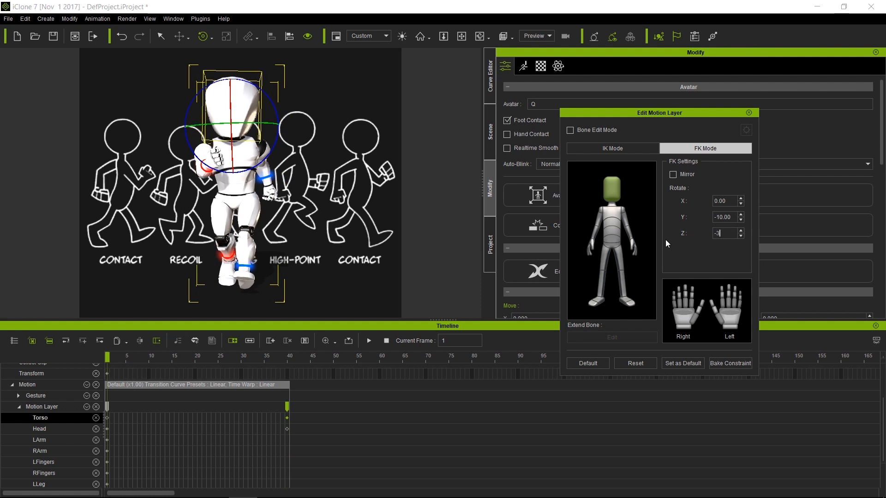
pyautogui.press('Return')
pyautogui.press('d')
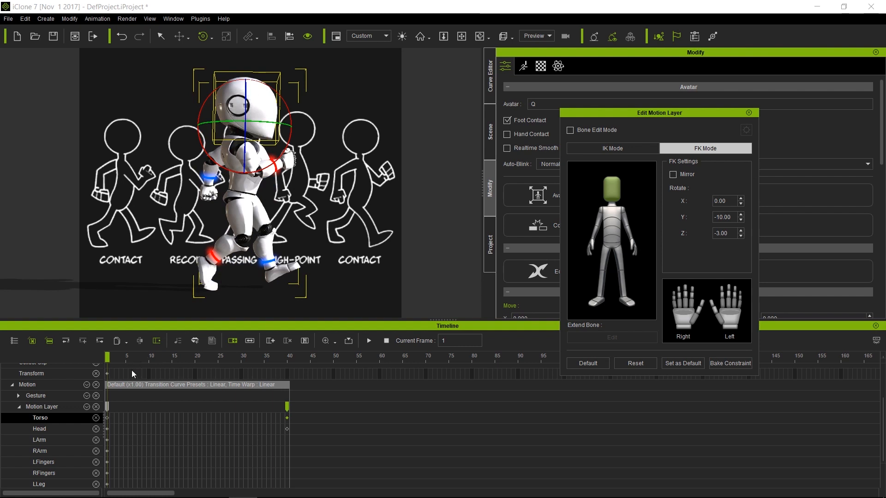
pyautogui.moveTo(110, 358); pyautogui.dragTo(85, 377)
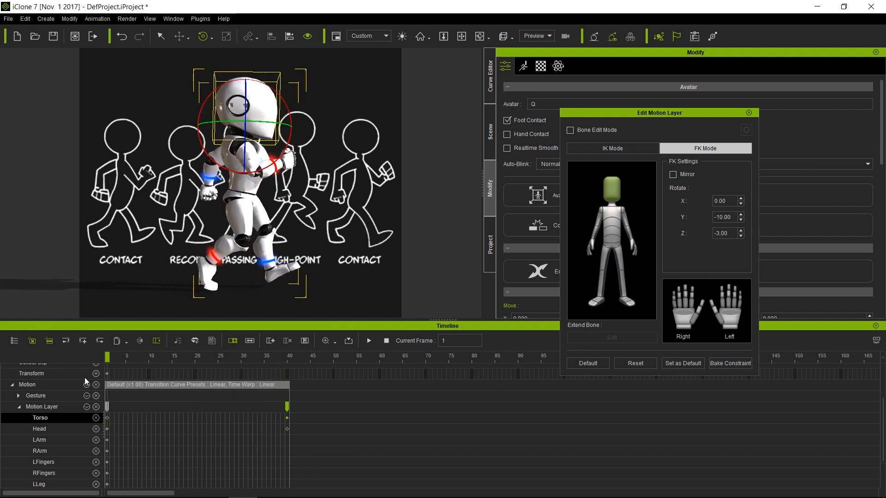
# Step: Copy the LArm key at frame 1 and paste it symmetrically onto the RArm track at frame 40
pyautogui.click(108, 441)
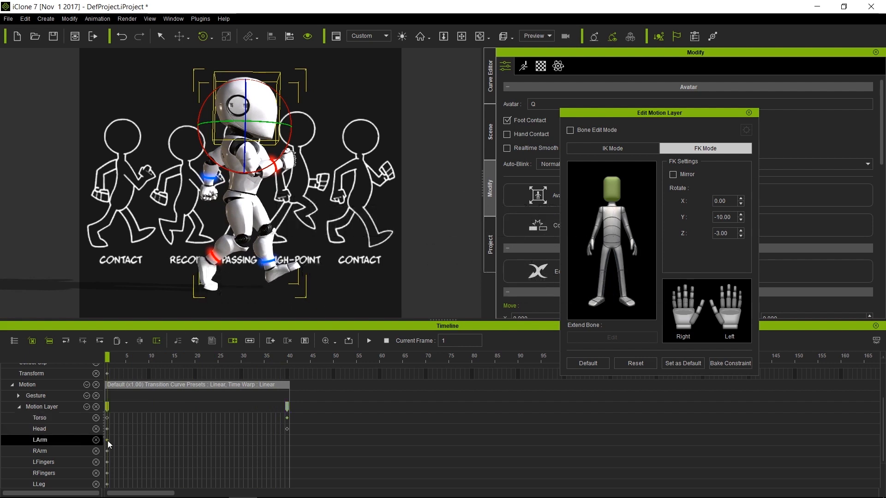
pyautogui.rightClick(107, 441)
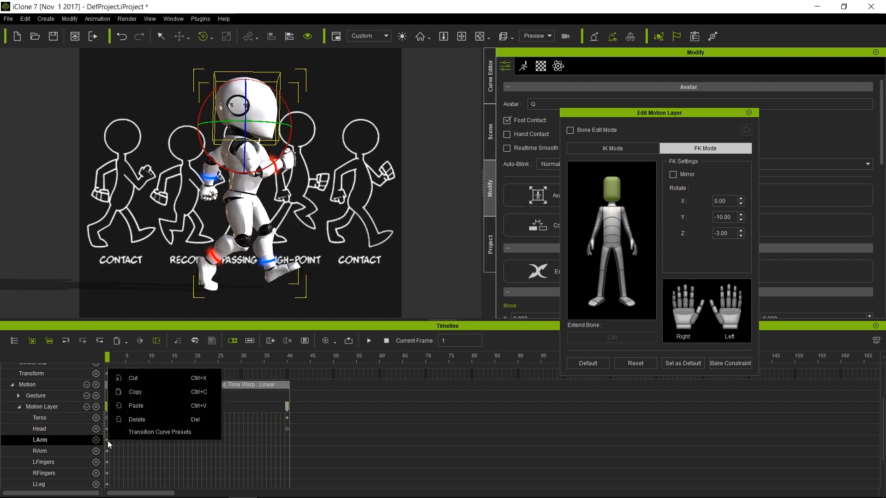
pyautogui.click(136, 396)
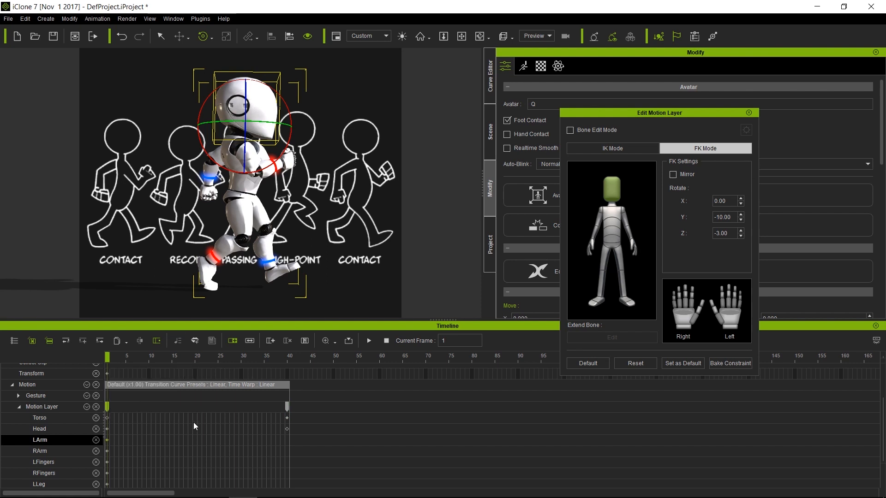
pyautogui.click(287, 451)
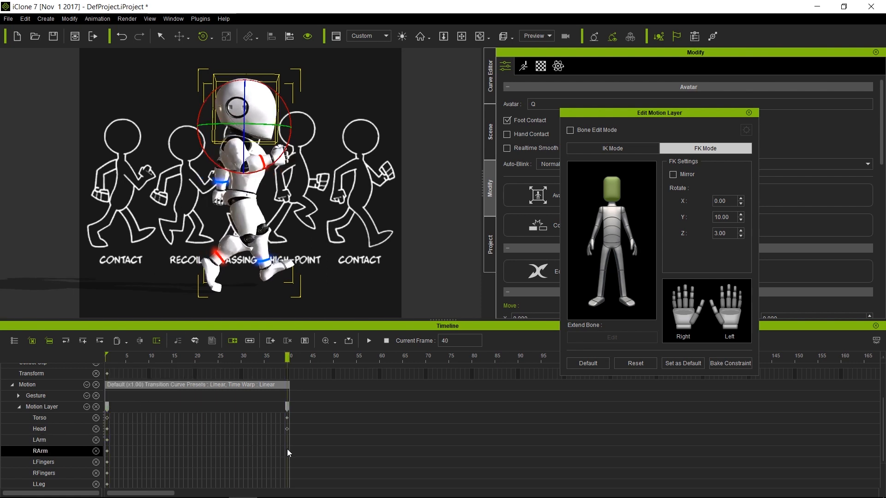
pyautogui.rightClick(287, 449)
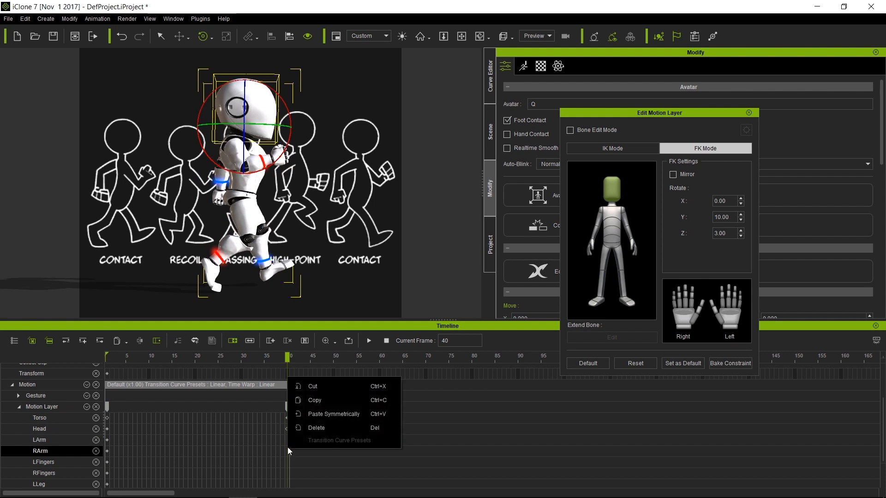
pyautogui.click(324, 417)
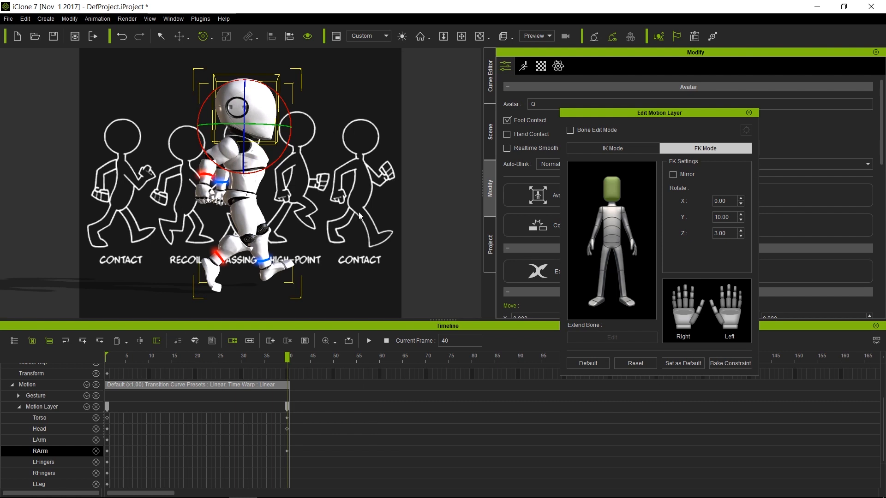
# Step: Deactivate the background reference image in the project settings
pyautogui.click(490, 244)
pyautogui.click(514, 212)
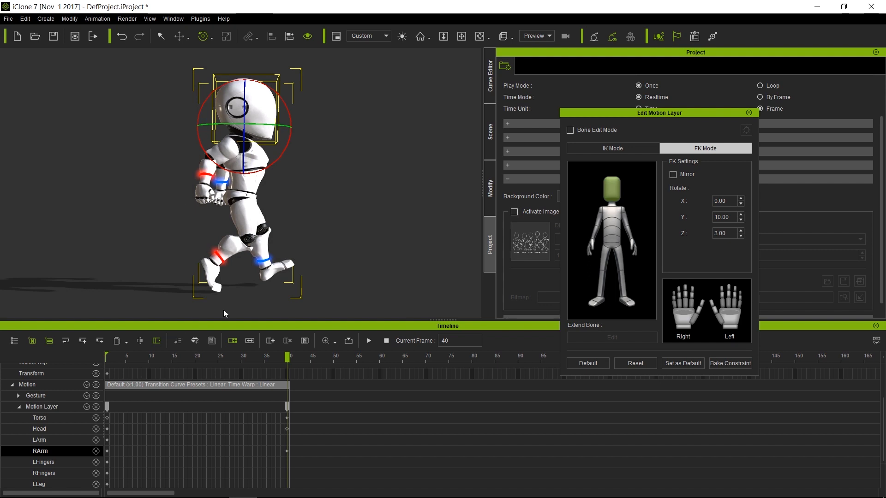
# Step: Copy the RArm key at frame 1, paste it symmetrically onto the LArm track at frame 40, and scrub back to frame 1
pyautogui.click(108, 456)
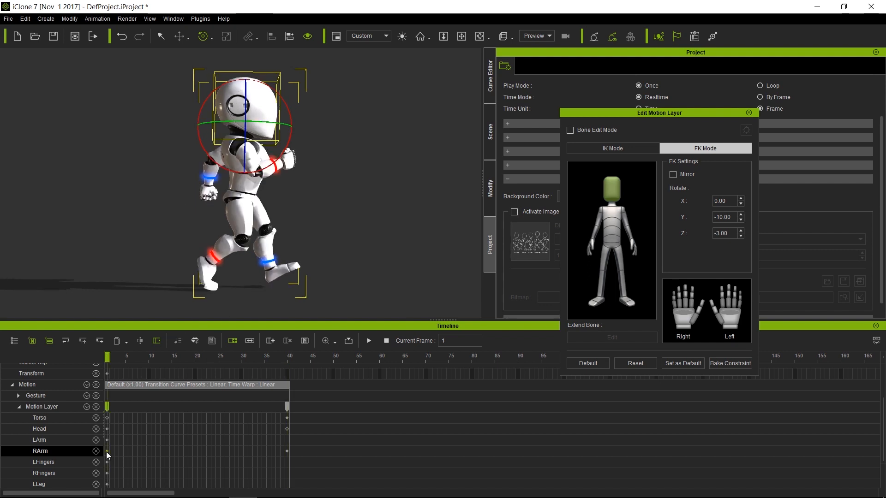
pyautogui.rightClick(107, 451)
pyautogui.click(144, 401)
pyautogui.click(286, 441)
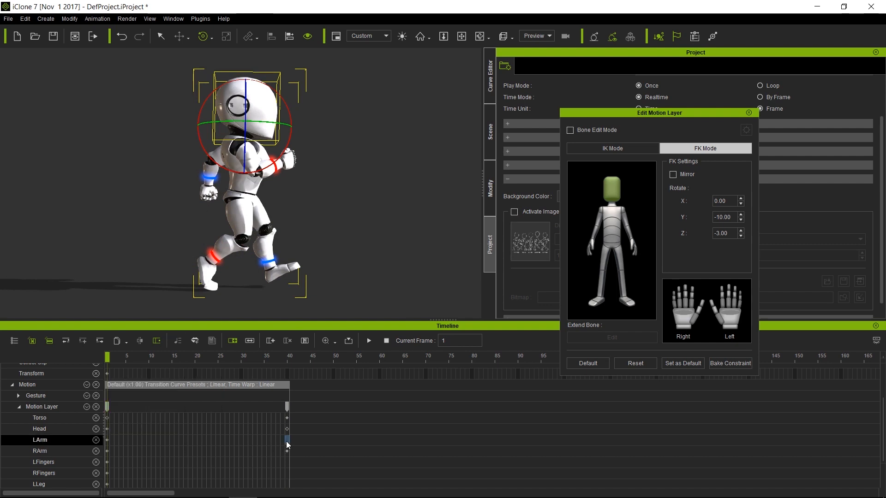
pyautogui.rightClick(286, 441)
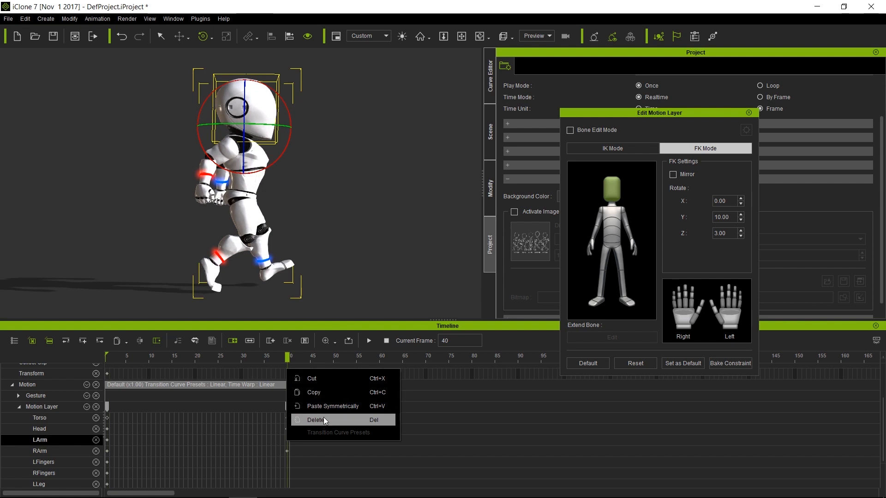
pyautogui.click(328, 406)
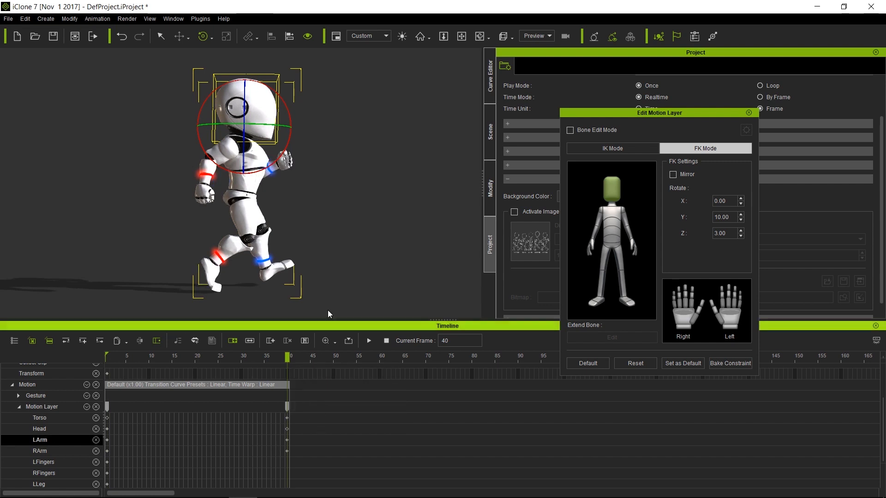
pyautogui.moveTo(287, 356); pyautogui.dragTo(236, 350)
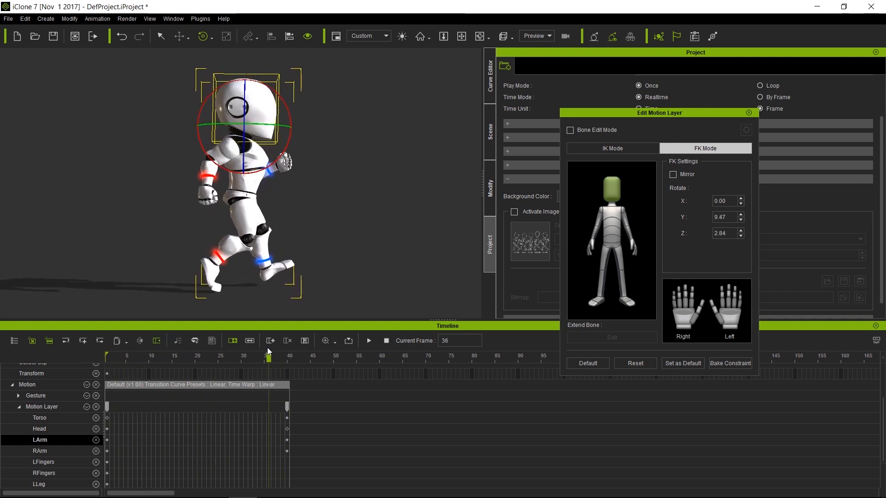
pyautogui.moveTo(156, 352); pyautogui.dragTo(96, 352)
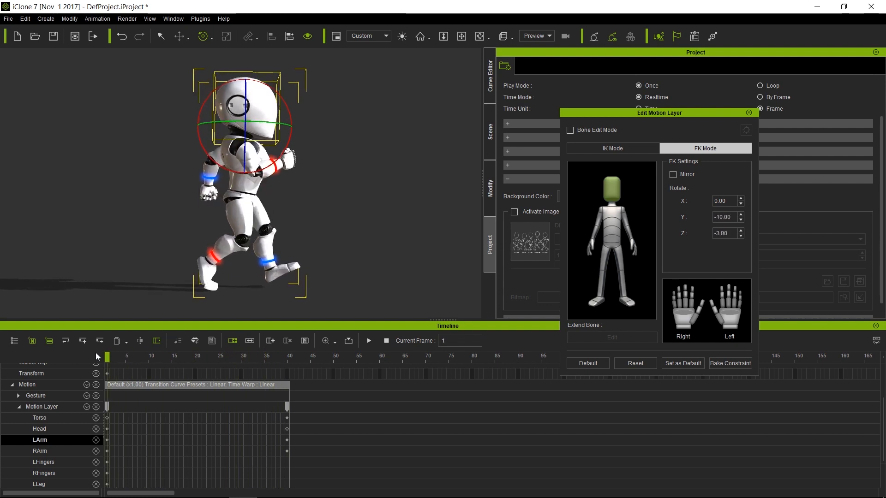
# Step: Copy the LLeg key at frame 1 and paste it symmetrically onto the RLeg track at frame 40
pyautogui.scroll(-1, 152, 457)
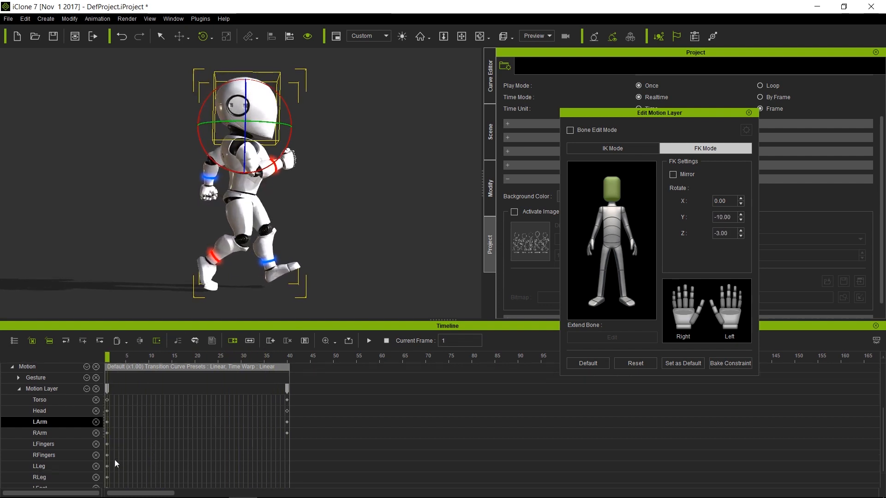
pyautogui.click(109, 467)
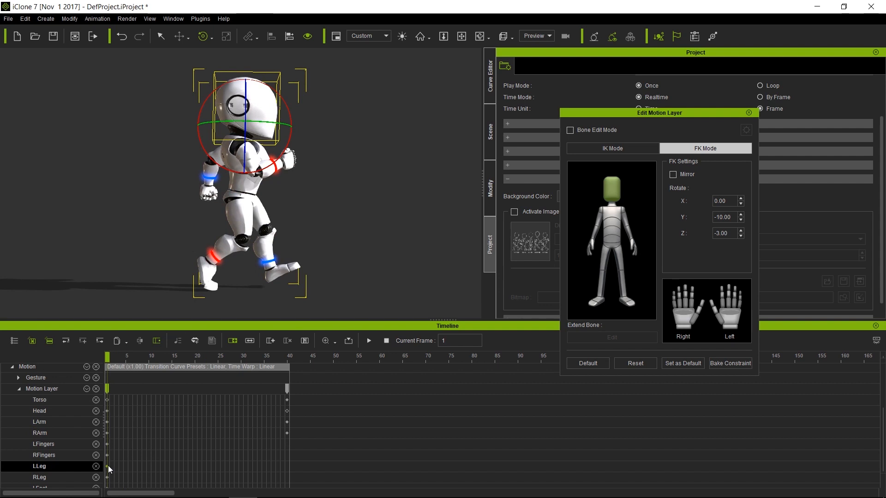
pyautogui.rightClick(109, 469)
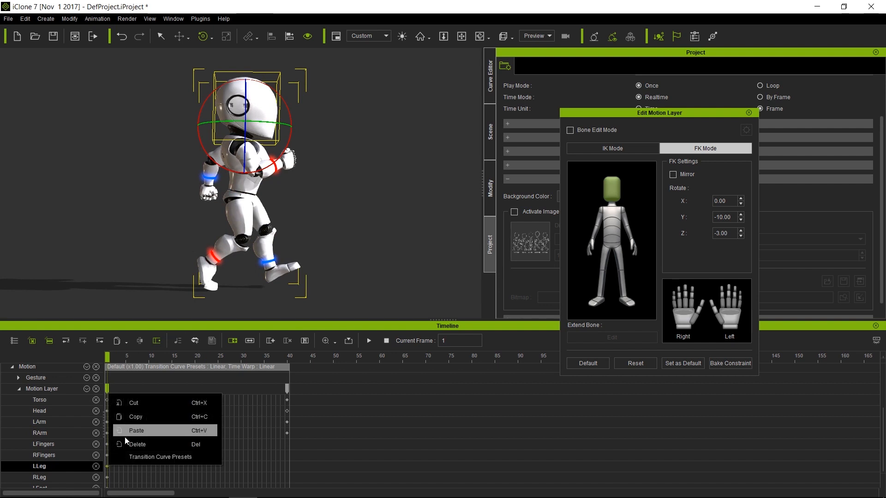
pyautogui.click(132, 417)
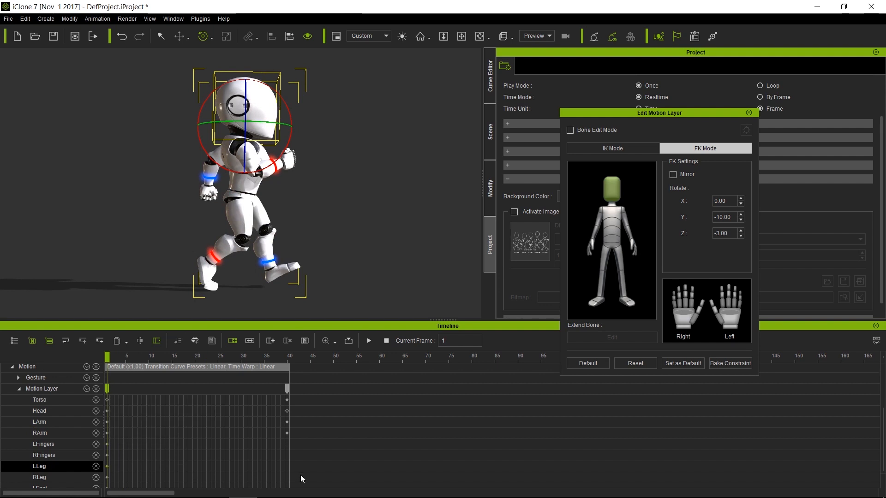
pyautogui.click(287, 478)
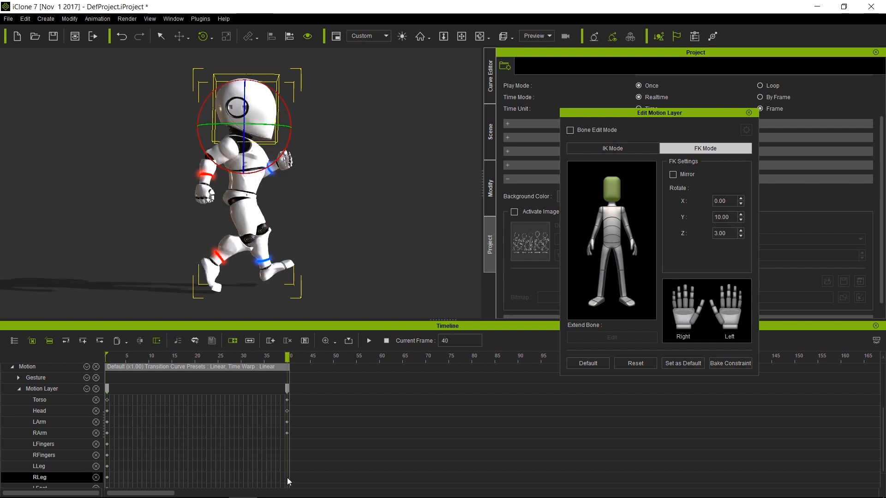
pyautogui.rightClick(287, 478)
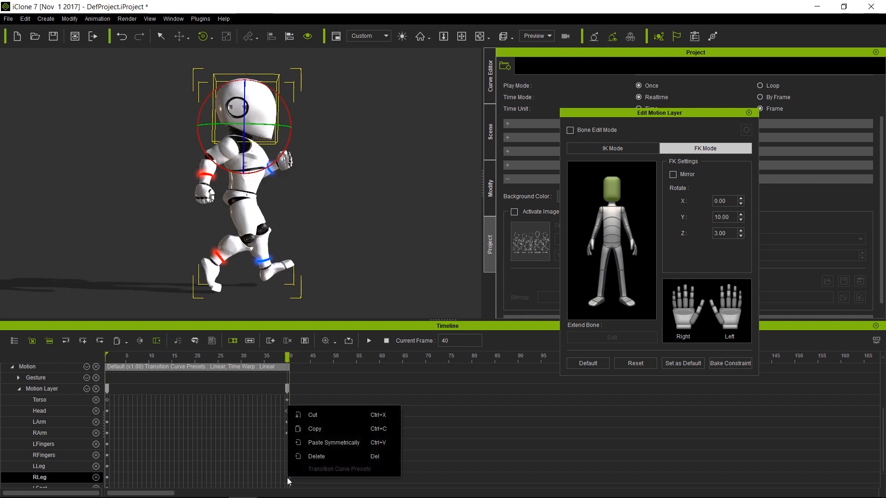
pyautogui.click(315, 443)
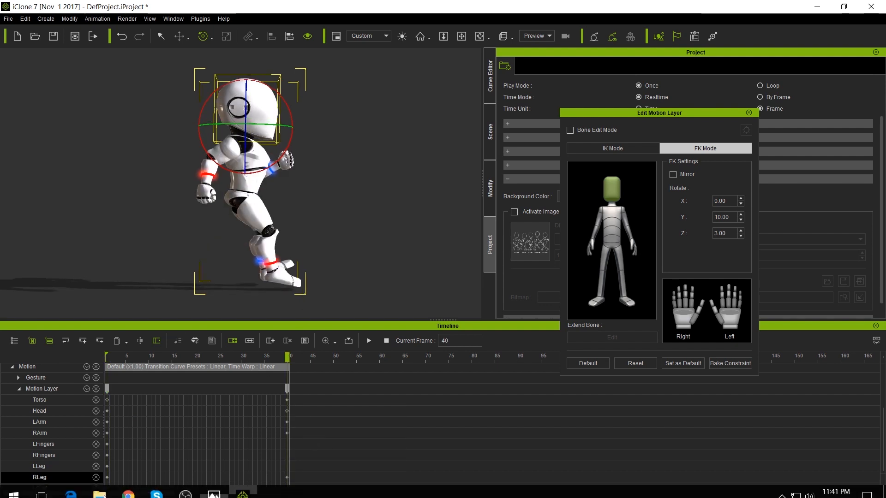
# Step: Copy the RLeg key at frame 1 and paste it symmetrically onto the LLeg track at frame 40
pyautogui.scroll(-2, 182, 427)
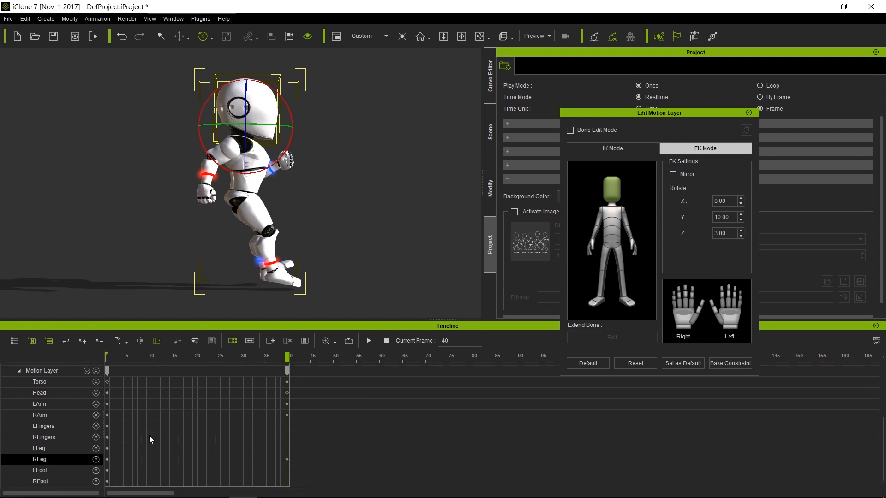
pyautogui.click(107, 460)
pyautogui.rightClick(107, 460)
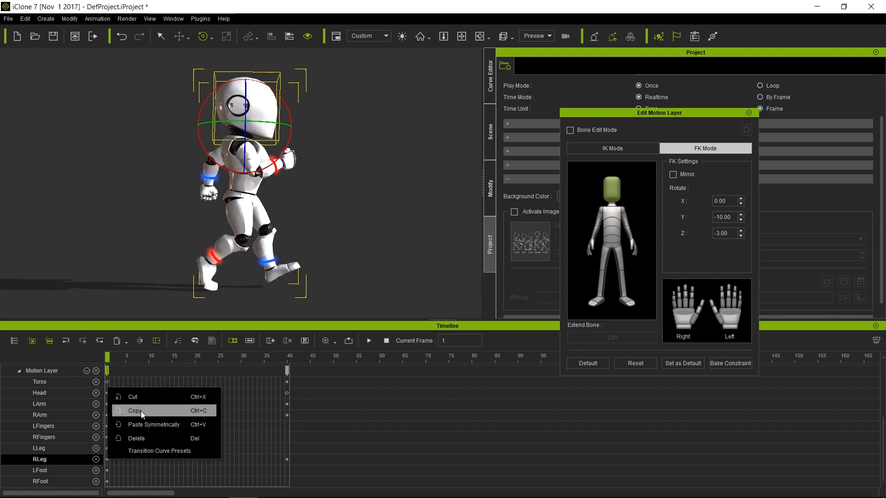
pyautogui.click(142, 411)
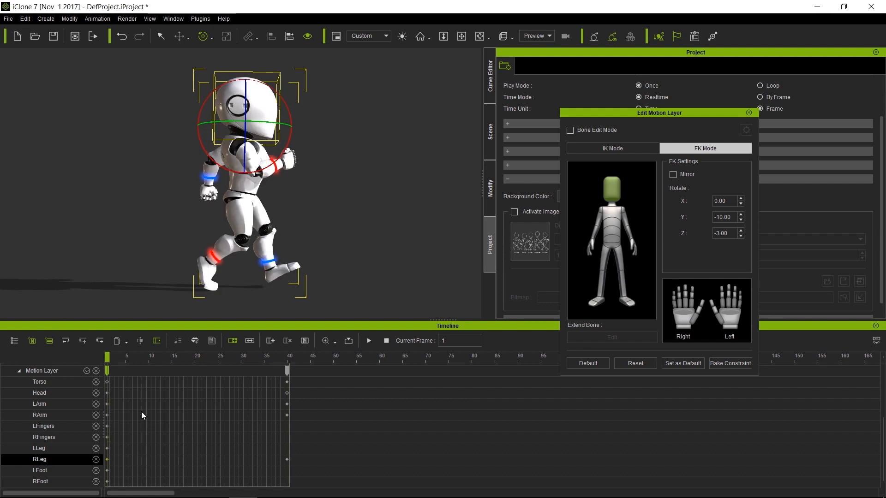
pyautogui.click(287, 445)
pyautogui.rightClick(287, 444)
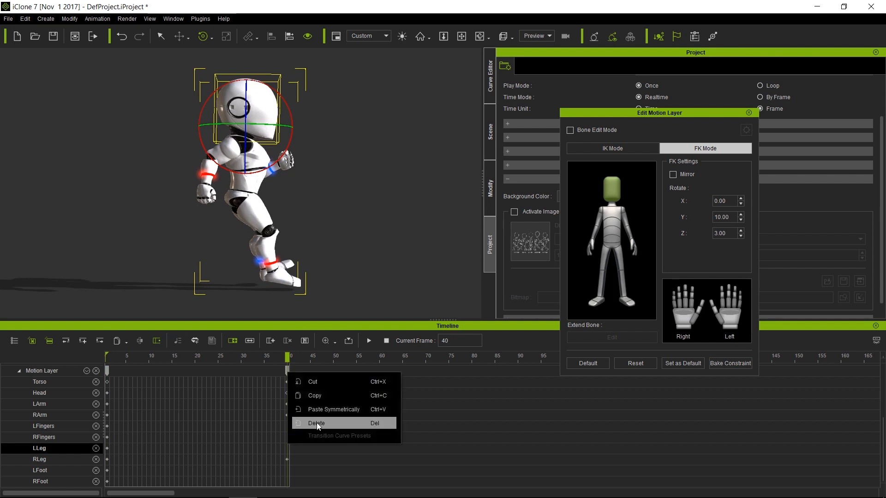
pyautogui.click(324, 409)
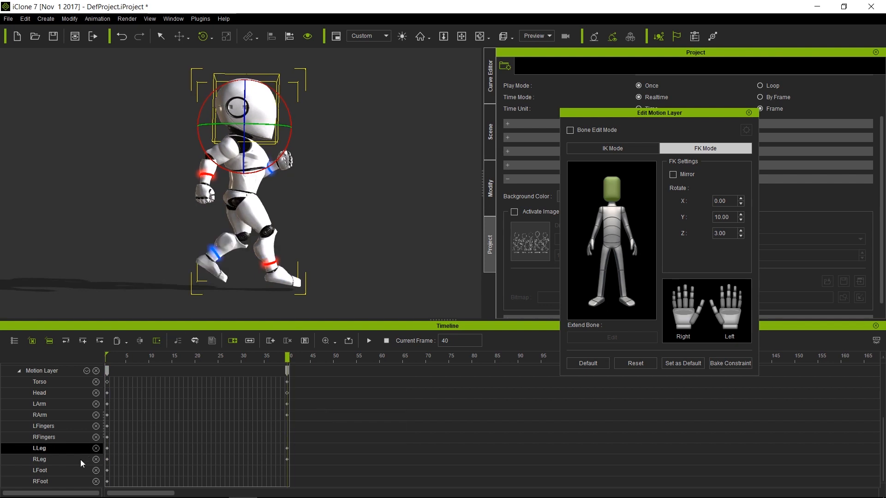
# Step: Copy the LFoot key at frame 1 and paste it symmetrically onto the RFoot track at frame 40
pyautogui.click(108, 470)
pyautogui.rightClick(106, 470)
pyautogui.click(154, 421)
pyautogui.click(289, 482)
pyautogui.rightClick(290, 483)
pyautogui.click(325, 433)
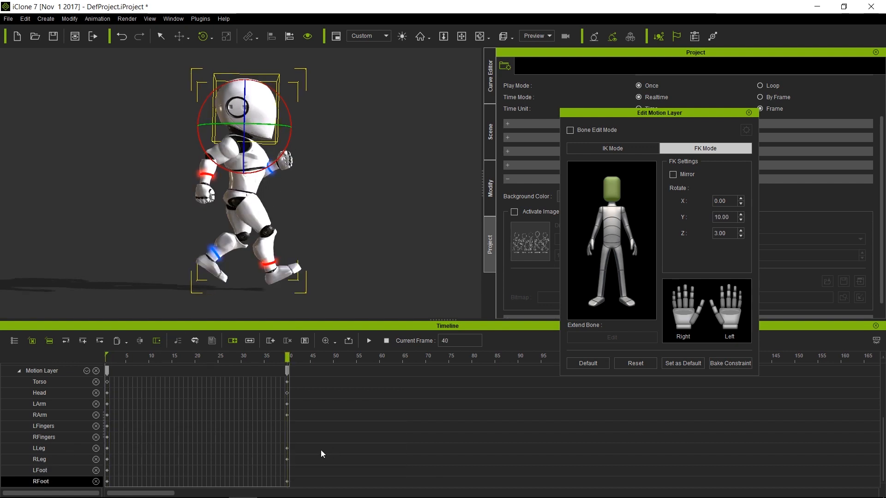
# Step: Copy the RFoot key at frame 1 and paste it symmetrically onto the LFoot track at frame 40
pyautogui.click(106, 482)
pyautogui.rightClick(107, 483)
pyautogui.click(138, 432)
pyautogui.click(288, 470)
pyautogui.rightClick(287, 471)
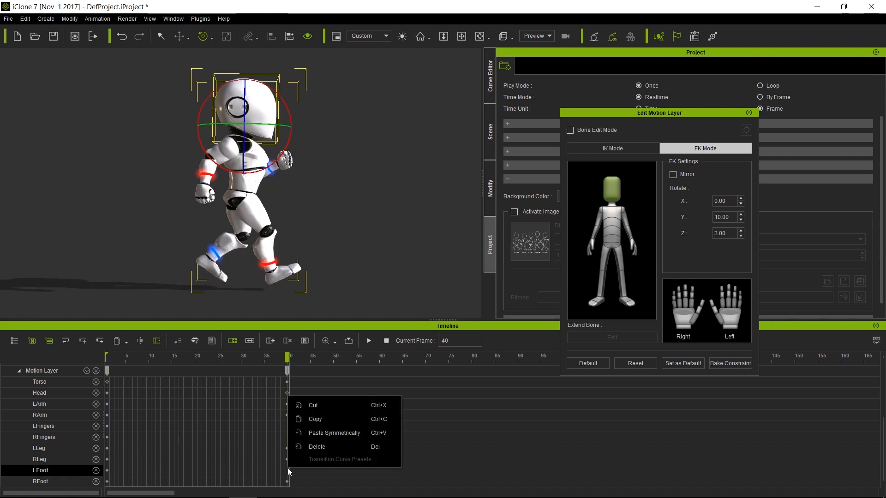
pyautogui.click(324, 434)
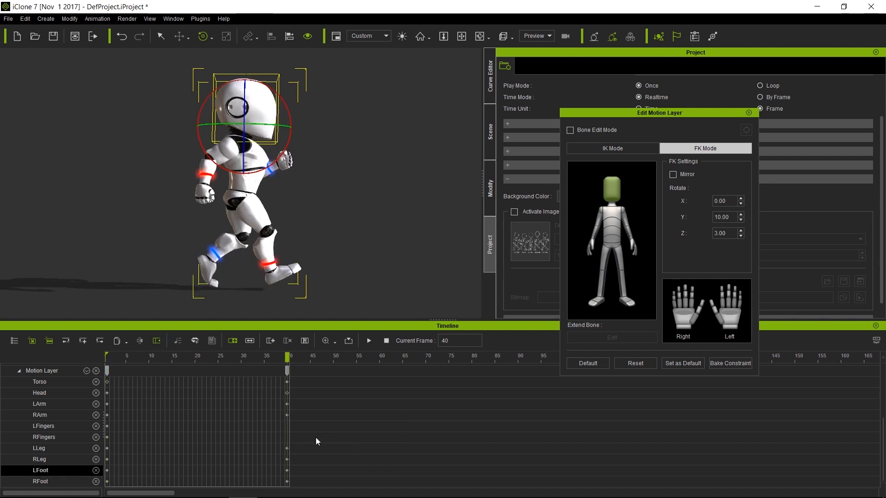
# Step: Scrub the animation, compare the frame 40 pose with the sq_003.jpg walk reference in Photos, and return to iClone
pyautogui.moveTo(287, 356); pyautogui.dragTo(285, 389)
pyautogui.moveTo(240, 496)
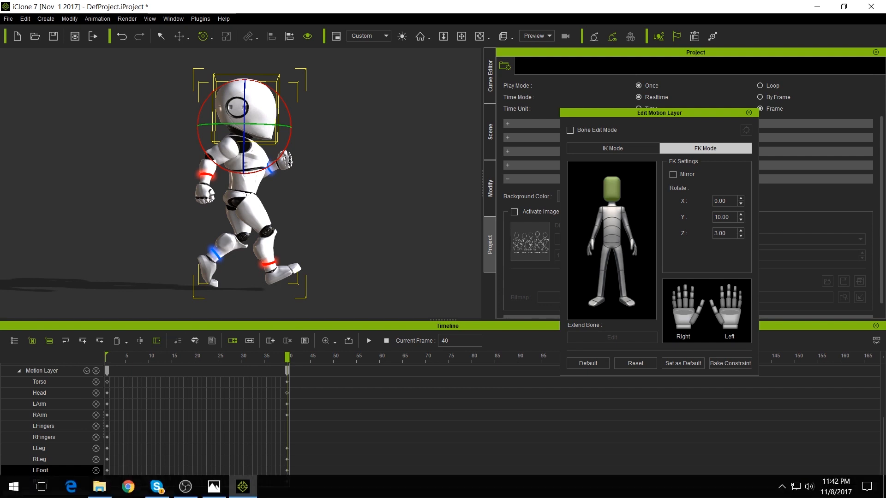
pyautogui.click(218, 495)
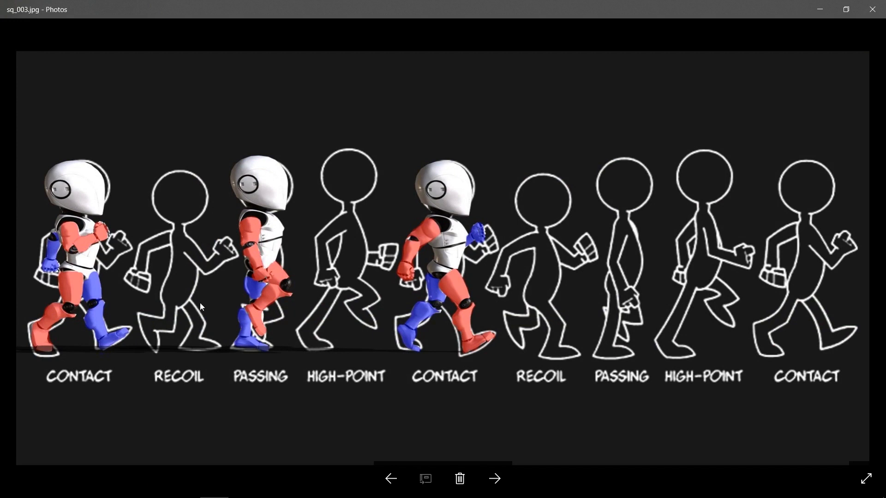
pyautogui.click(821, 8)
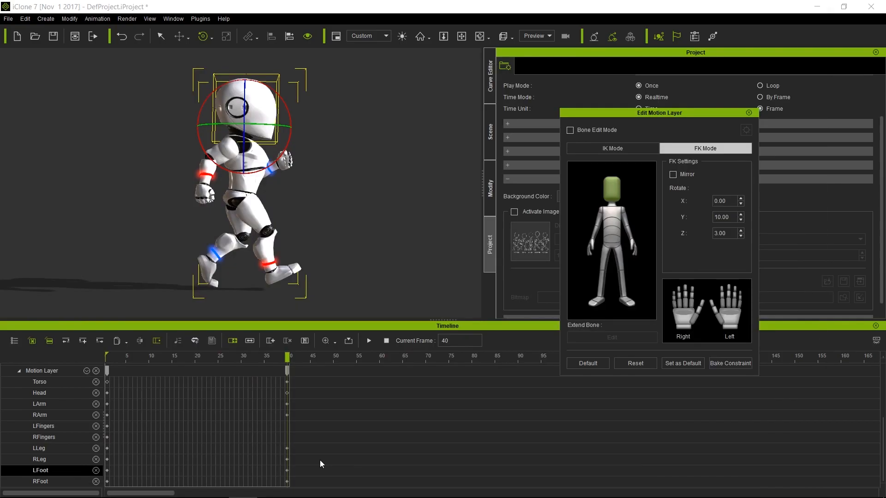
# Step: Copy the whole Motion Layer key at frame 1, paste it onto the Motion Layer track at frame 80, and scrub to check the motion
pyautogui.click(107, 371)
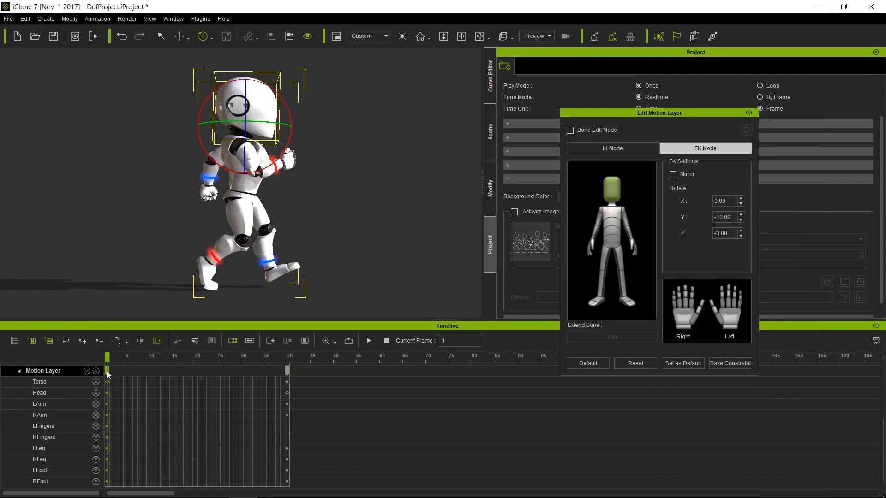
pyautogui.rightClick(106, 372)
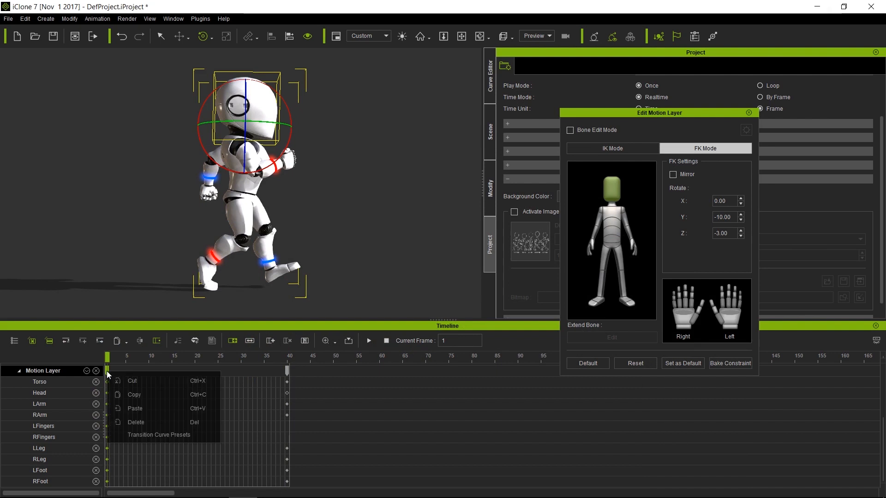
pyautogui.click(132, 395)
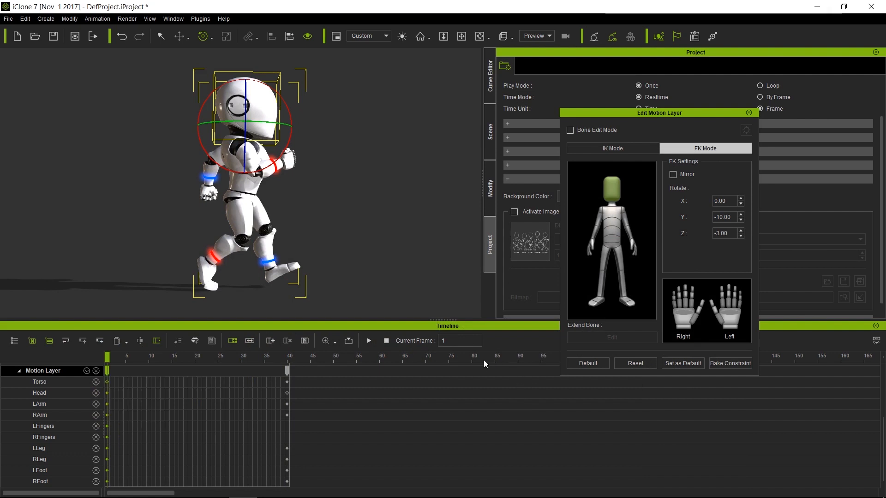
pyautogui.click(471, 359)
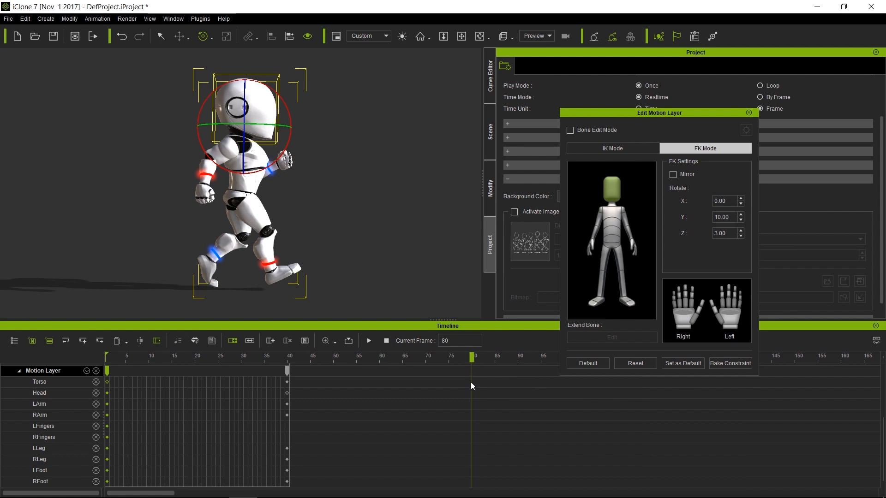
pyautogui.hotkey('ctrl', 'v')
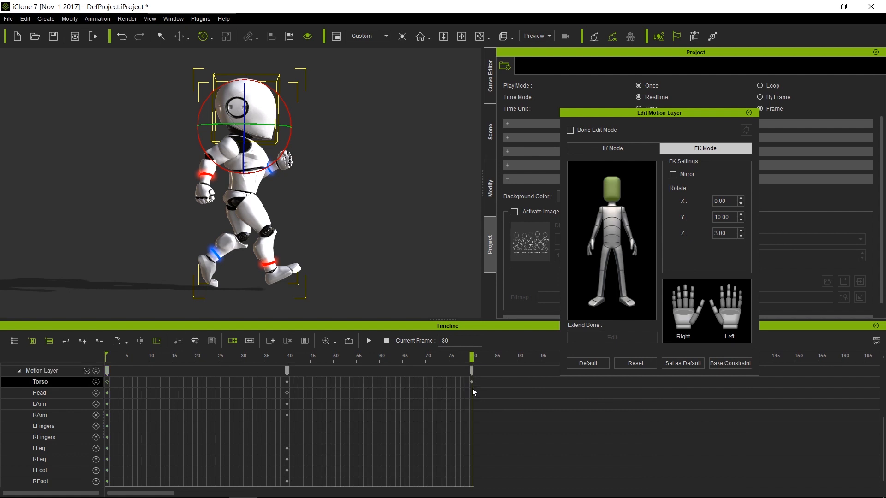
pyautogui.click(473, 371)
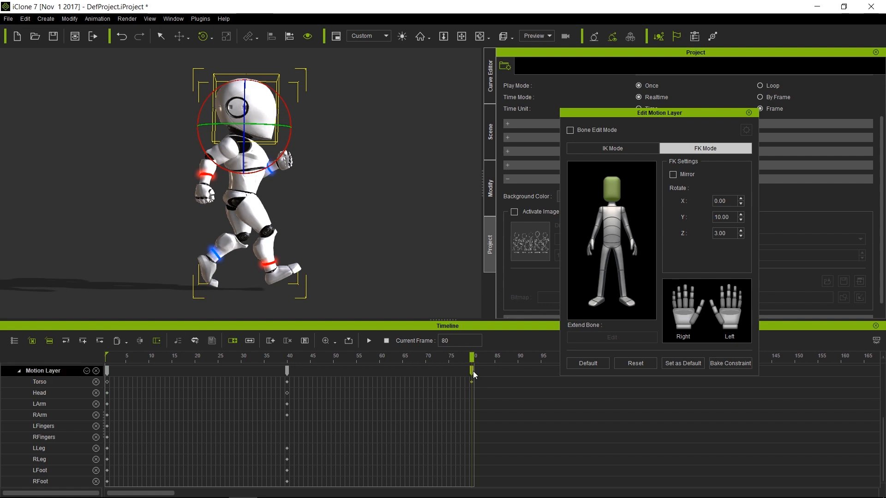
pyautogui.rightClick(472, 371)
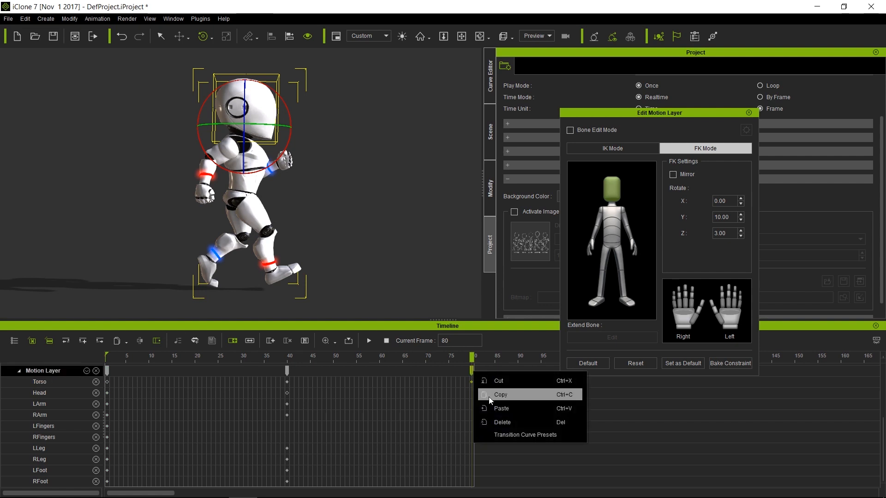
pyautogui.click(503, 407)
pyautogui.moveTo(472, 363); pyautogui.dragTo(472, 400)
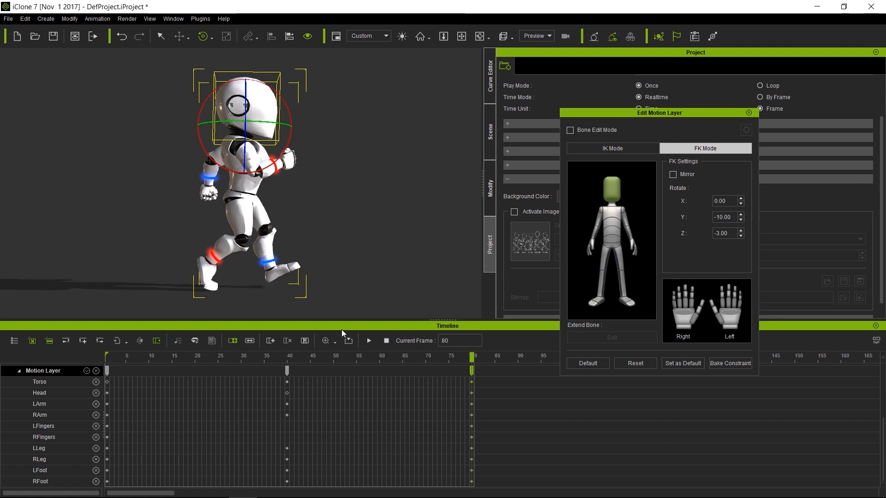
# Step: Close the motion layer editor, fit the Hips \ Position Z curve in the Curve Editor, and select all its keys
pyautogui.click(490, 78)
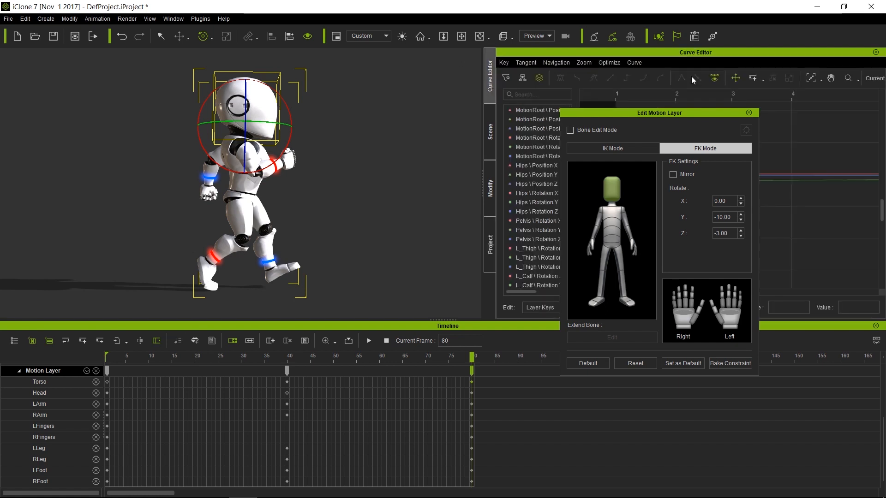
pyautogui.click(749, 113)
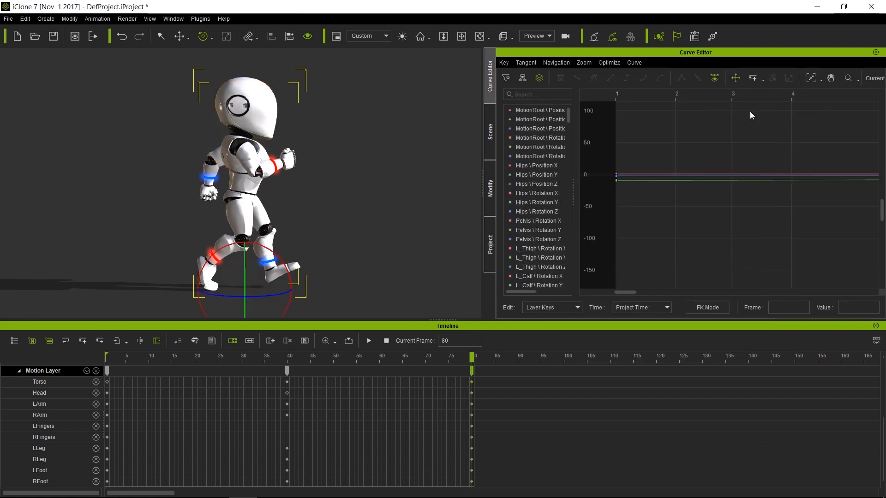
pyautogui.click(545, 183)
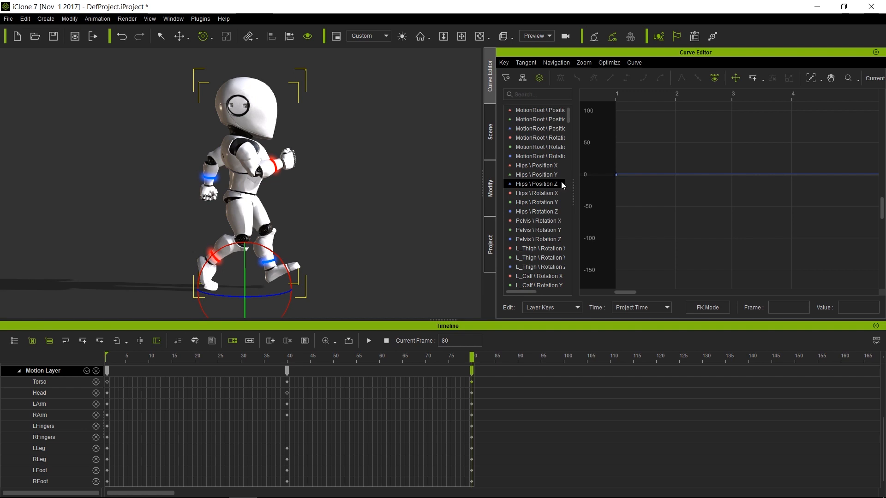
pyautogui.click(811, 77)
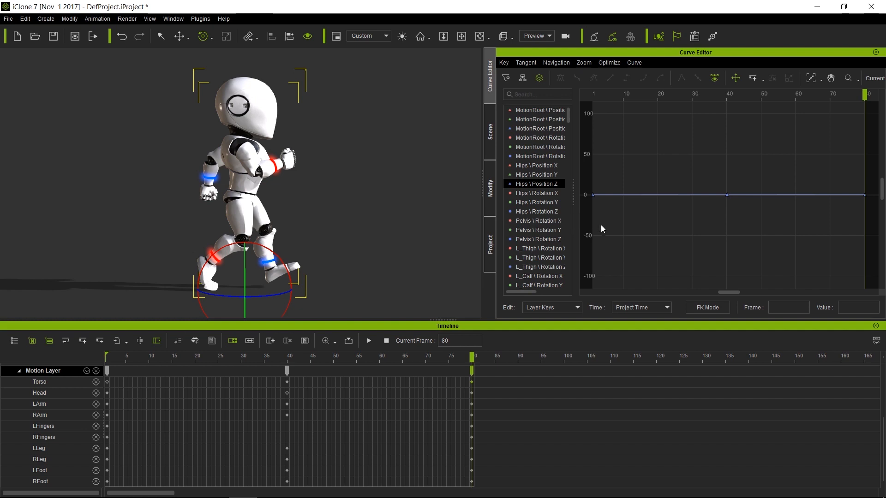
pyautogui.click(634, 196)
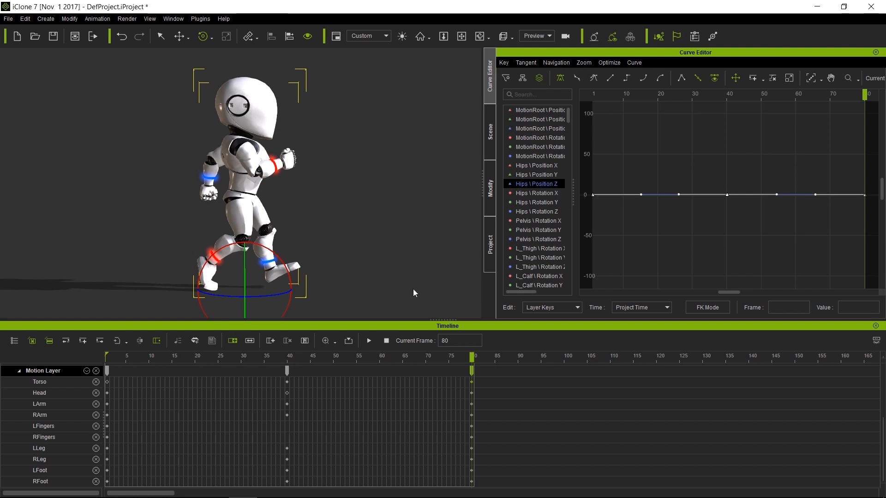
# Step: From frame 1, lower the whole Hips \ Position Z curve to about -7 and scrub to check the hip height
pyautogui.moveTo(126, 357); pyautogui.dragTo(94, 354)
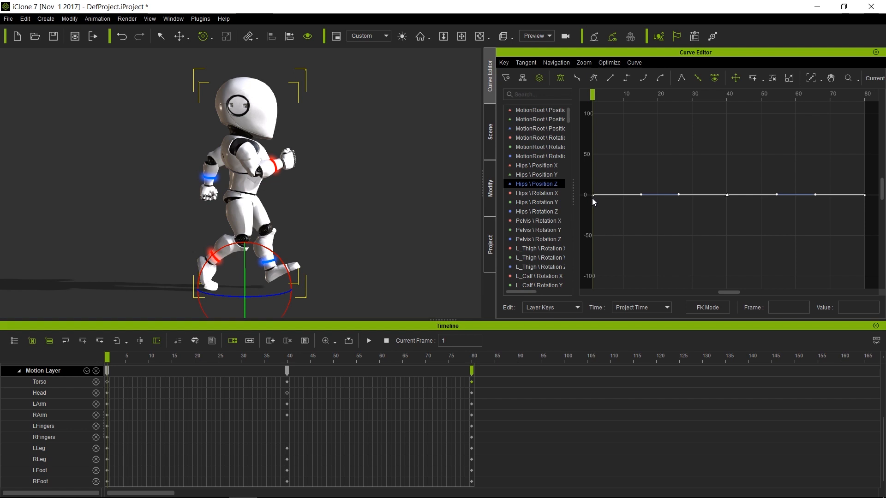
pyautogui.moveTo(593, 198); pyautogui.dragTo(596, 206)
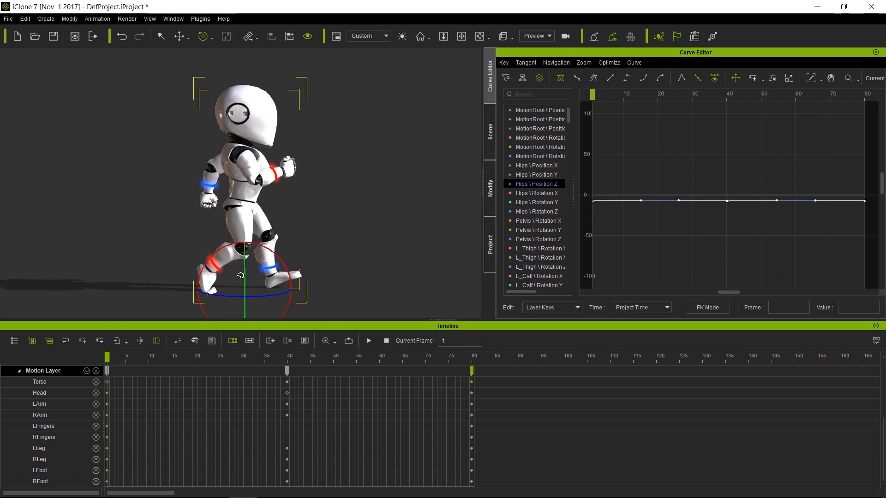
pyautogui.moveTo(108, 356)
pyautogui.mouseDown()
pyautogui.moveTo(251, 346)
pyautogui.moveTo(467, 358)
pyautogui.moveTo(109, 354)
pyautogui.mouseUp()
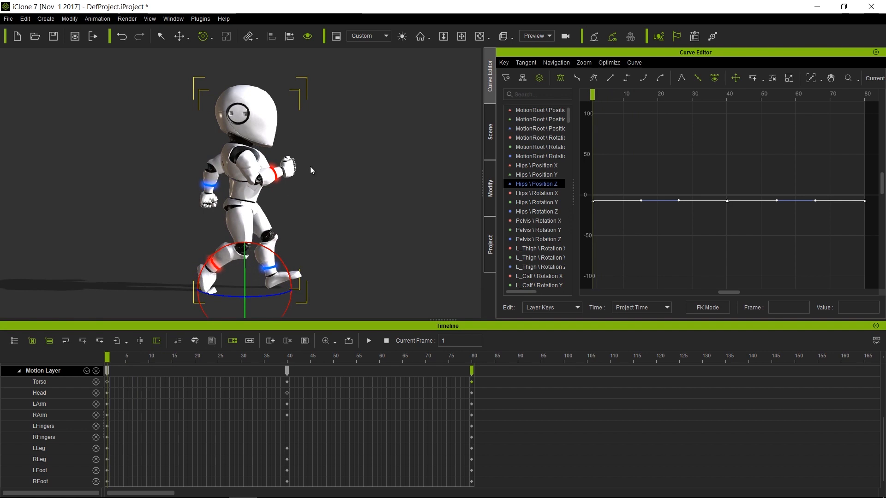
# Step: Open the avatar's motion layer editor in IK mode and raise the right foot slightly at frame 1
pyautogui.click(492, 177)
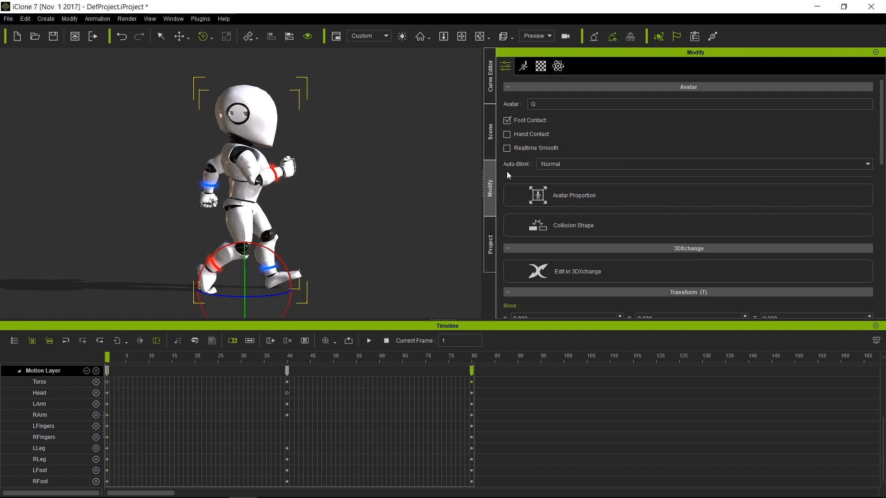
pyautogui.click(526, 68)
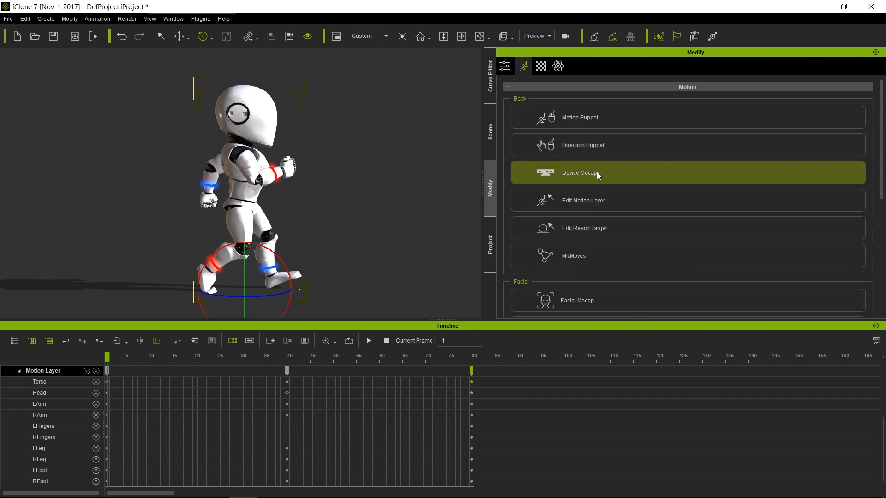
pyautogui.click(604, 196)
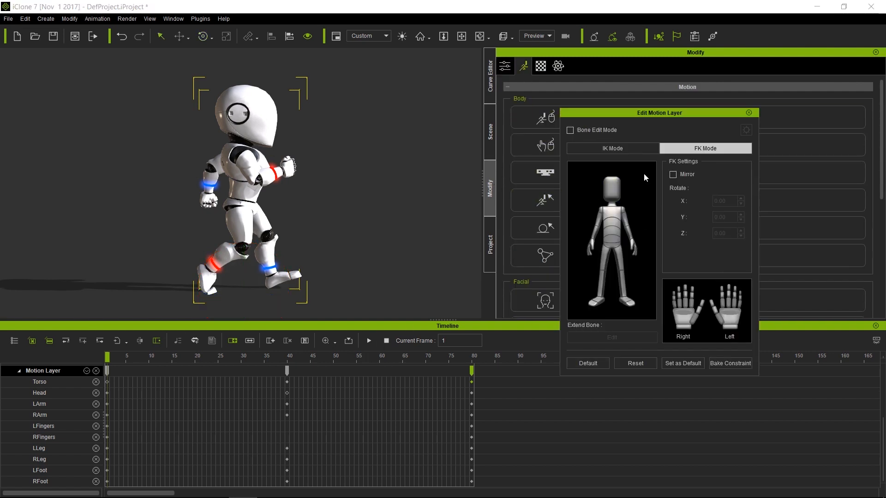
pyautogui.click(635, 148)
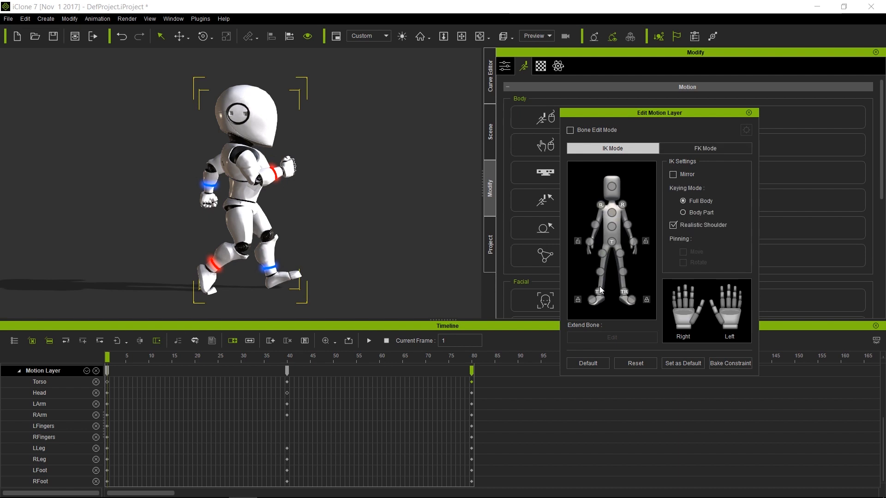
pyautogui.click(599, 291)
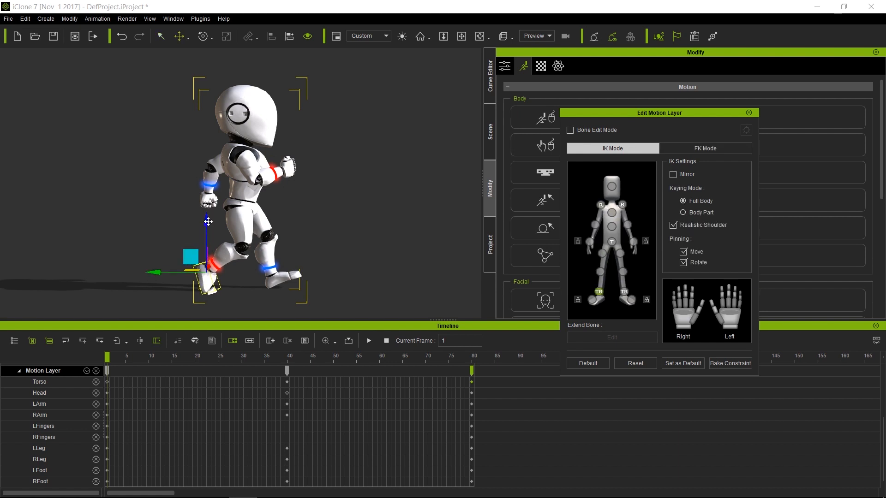
pyautogui.moveTo(209, 222); pyautogui.dragTo(206, 220)
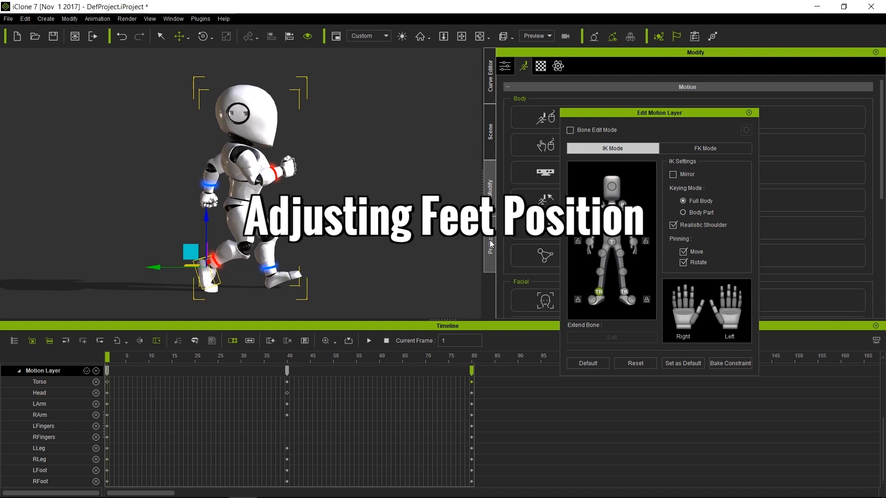
# Step: Activate the 2D background walk reference and widen the frame 1 stride by moving the right foot back and the left foot forward
pyautogui.click(490, 245)
pyautogui.click(515, 212)
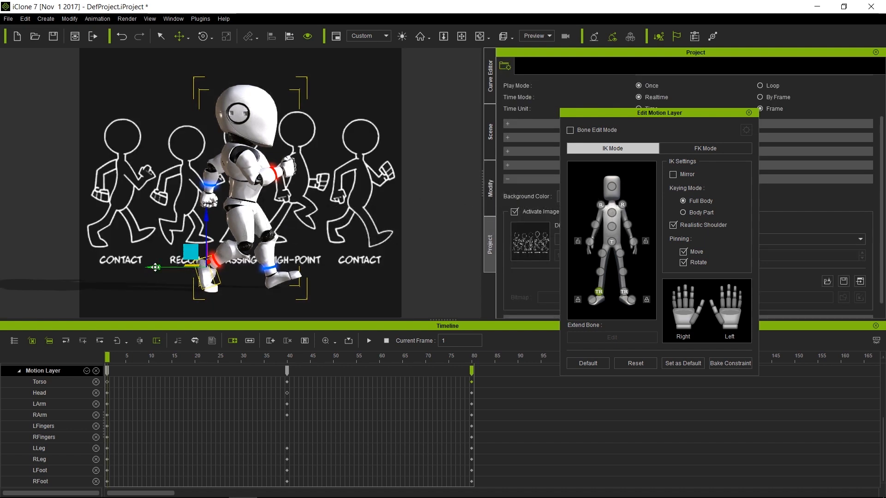
pyautogui.moveTo(156, 268); pyautogui.dragTo(150, 268)
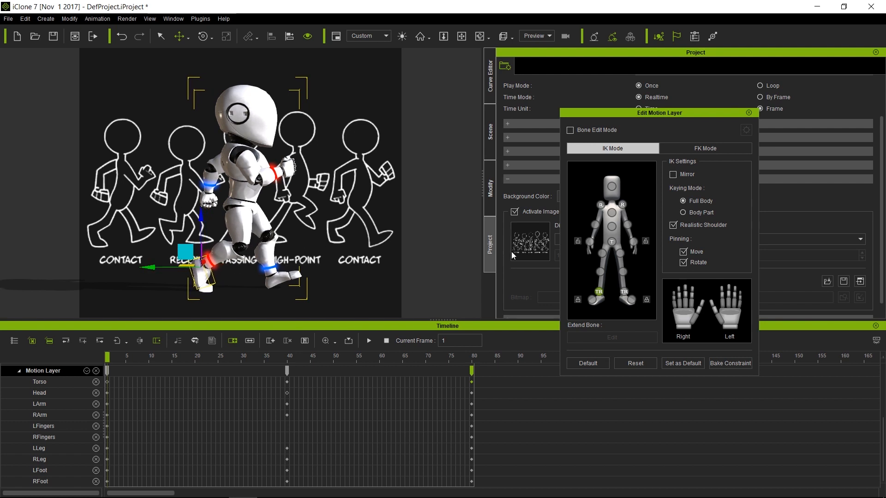
pyautogui.click(624, 292)
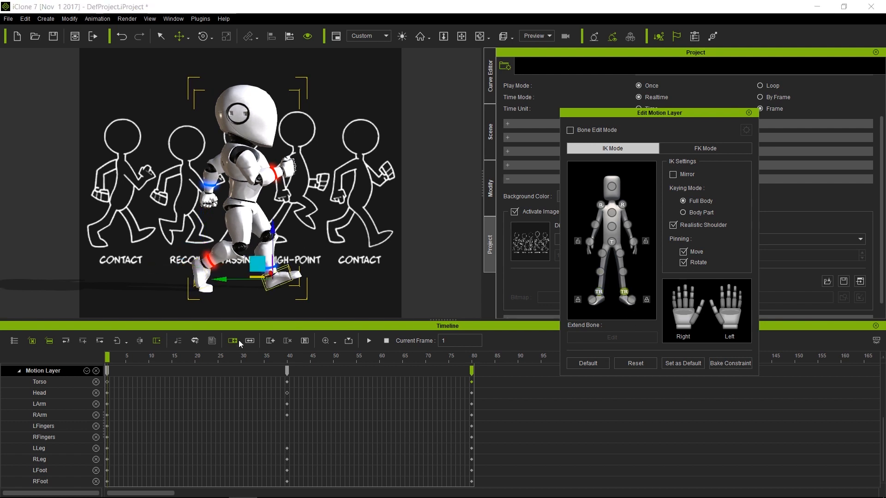
pyautogui.moveTo(224, 278); pyautogui.dragTo(228, 280)
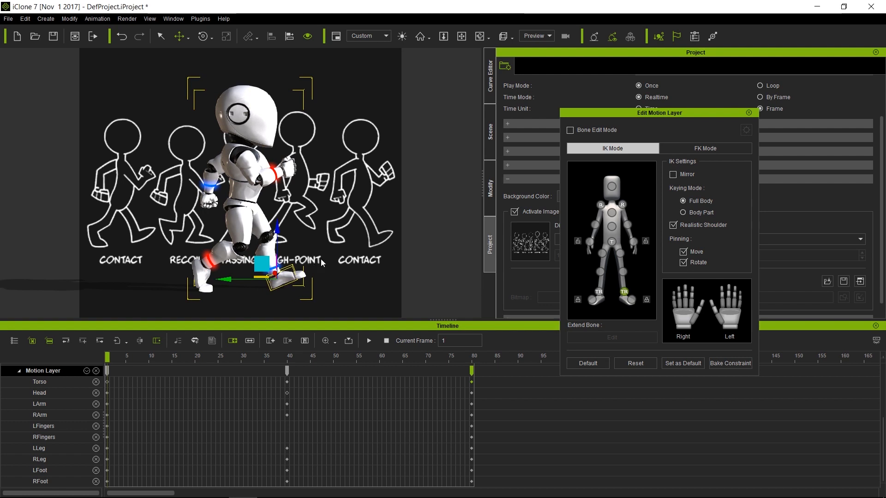
# Step: Overlay the avatar on the first CONTACT figure of the reference image and shift its right foot slightly forward to match
pyautogui.press('e')
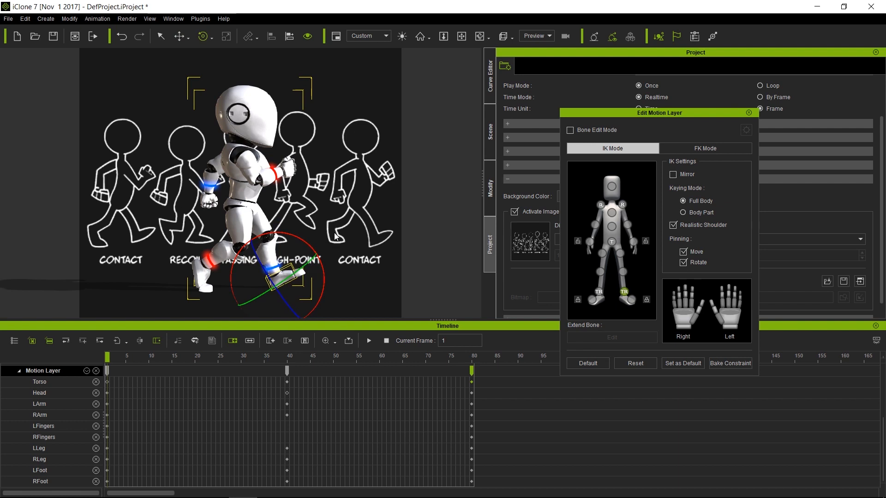
pyautogui.hotkey('ctrl', 'z')
pyautogui.hotkey('ctrl', 'z')
pyautogui.hotkey('ctrl', 'z')
pyautogui.hotkey('ctrl', 'z')
pyautogui.hotkey('ctrl', 'z')
pyautogui.hotkey('ctrl', 'z')
pyautogui.hotkey('ctrl', 'z')
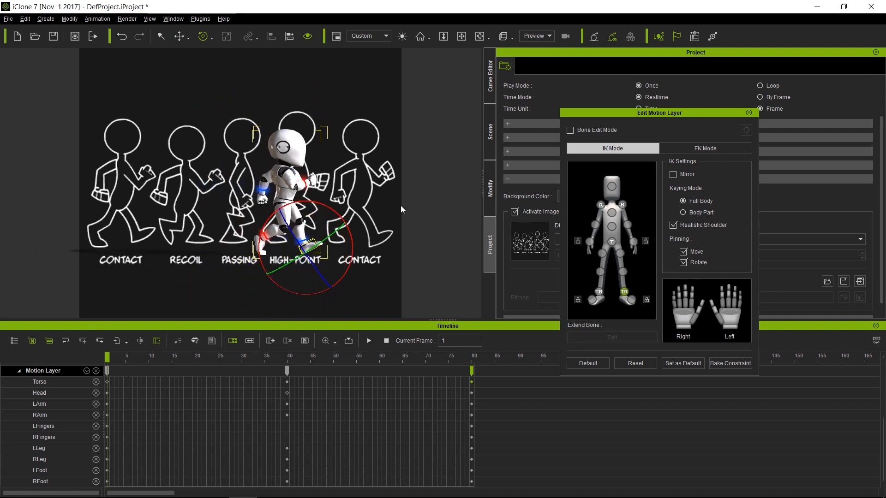
pyautogui.moveTo(266, 194); pyautogui.dragTo(282, 190, button='right')
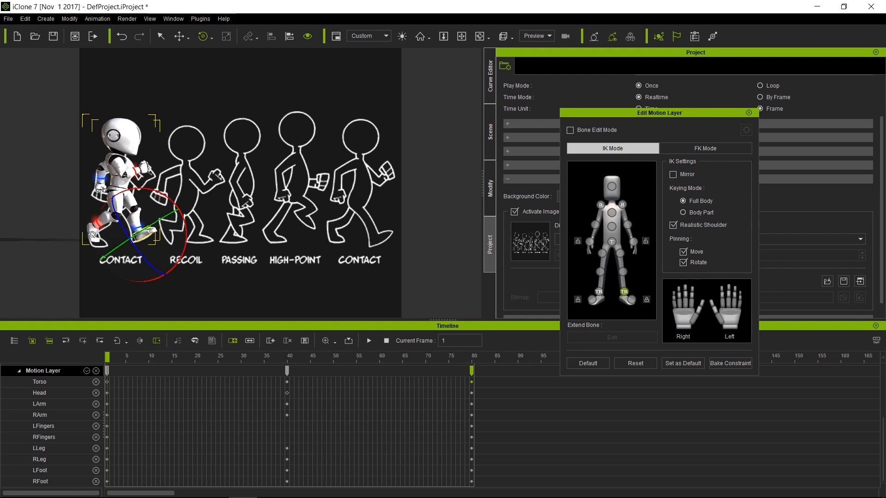
pyautogui.click(594, 294)
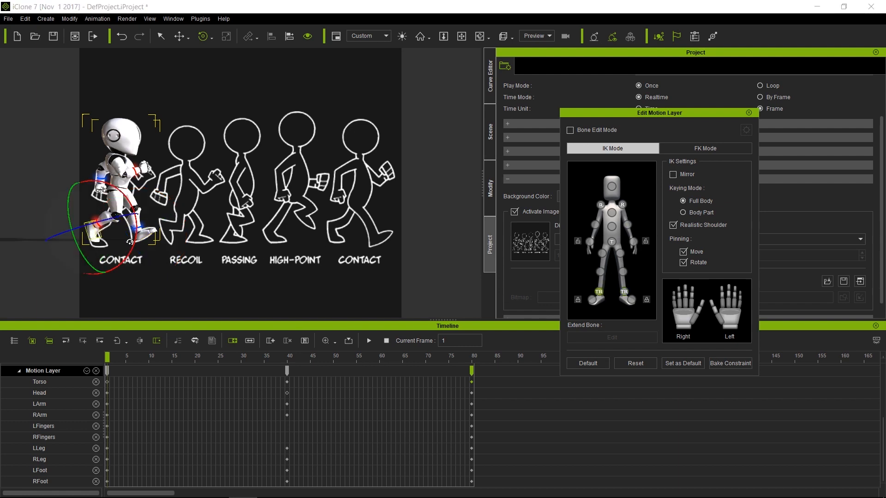
pyautogui.press('w')
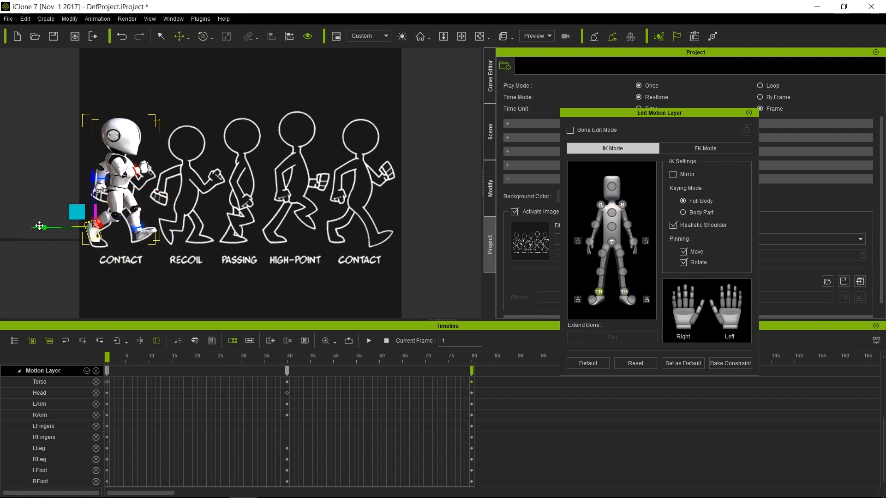
pyautogui.moveTo(39, 226); pyautogui.dragTo(42, 226)
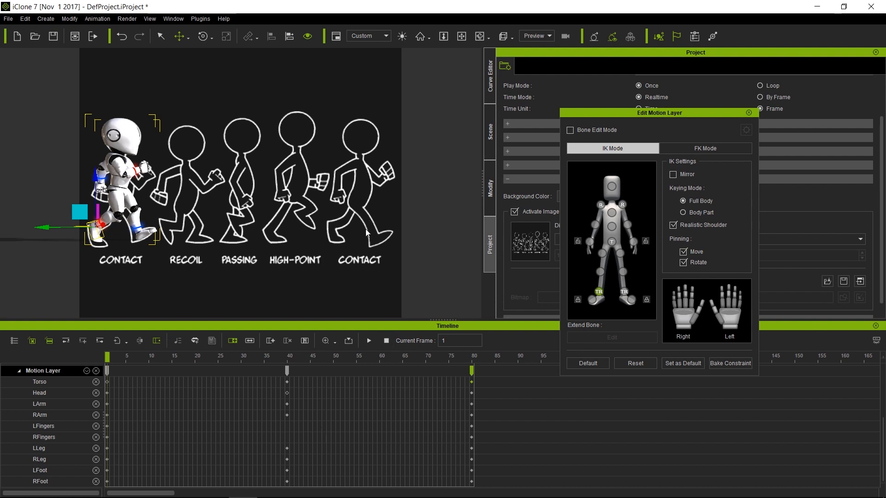
# Step: Replace the Motion Layer key at frame 80 with a copy of the frame 1 key and scrub back to frame 1 to check
pyautogui.click(475, 375)
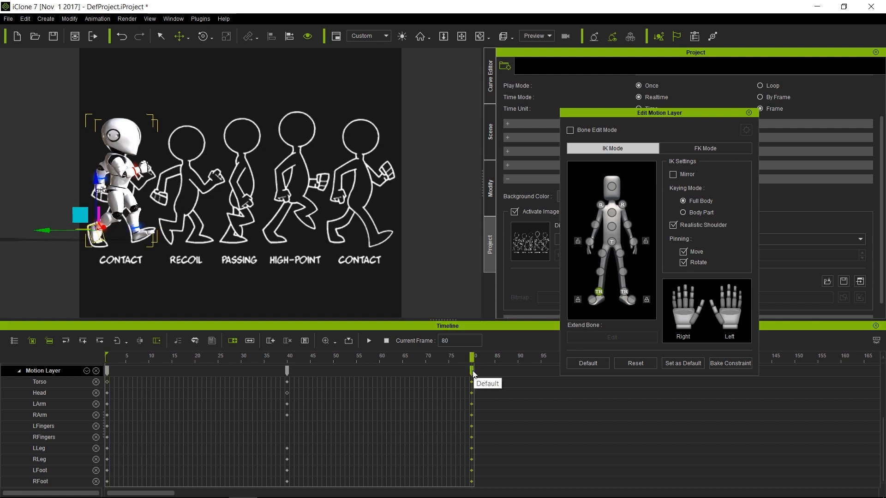
pyautogui.press('Delete')
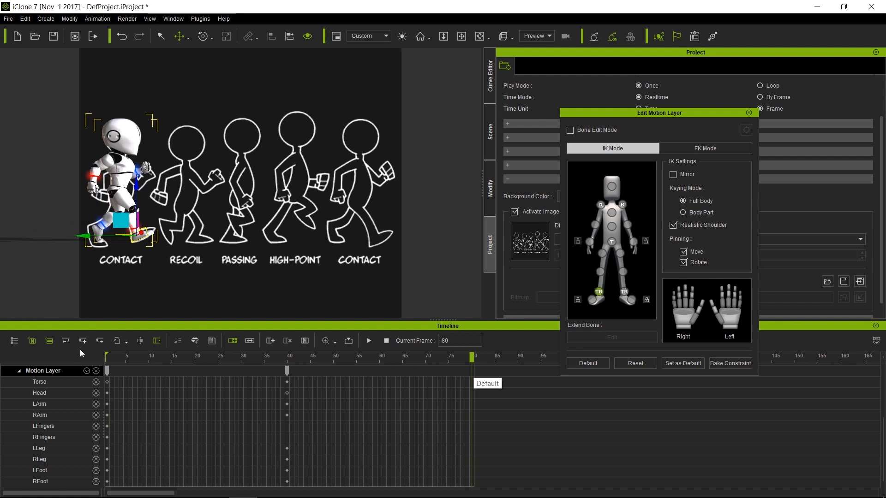
pyautogui.click(109, 372)
pyautogui.rightClick(109, 370)
pyautogui.click(132, 392)
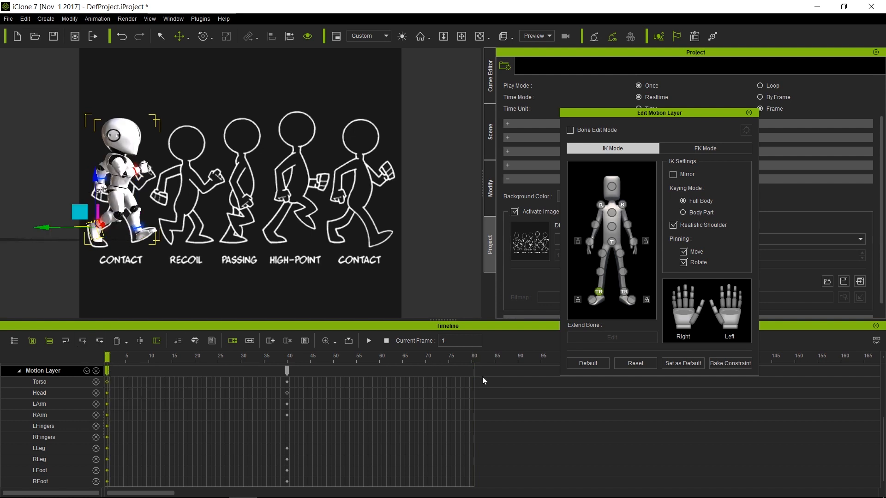
pyautogui.click(474, 371)
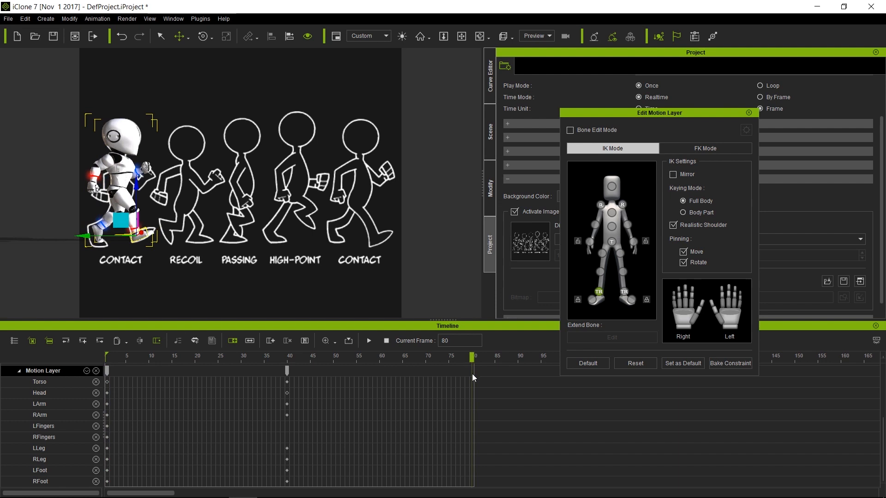
pyautogui.rightClick(472, 381)
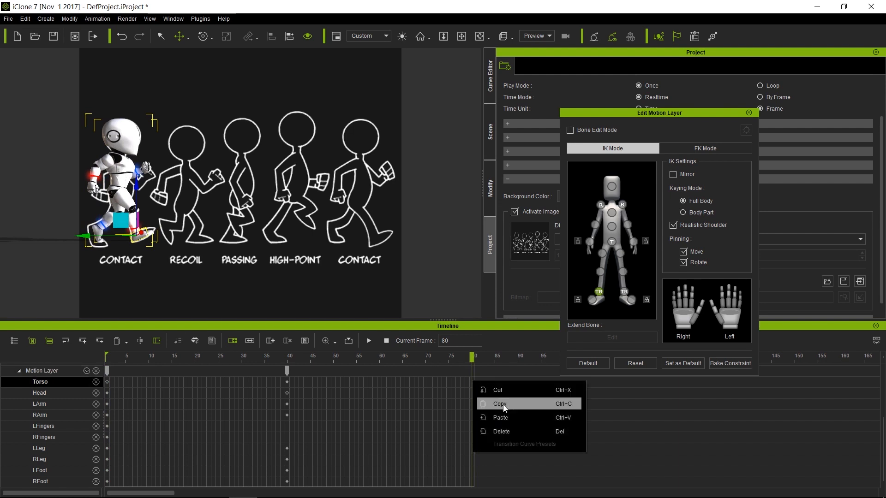
pyautogui.click(506, 416)
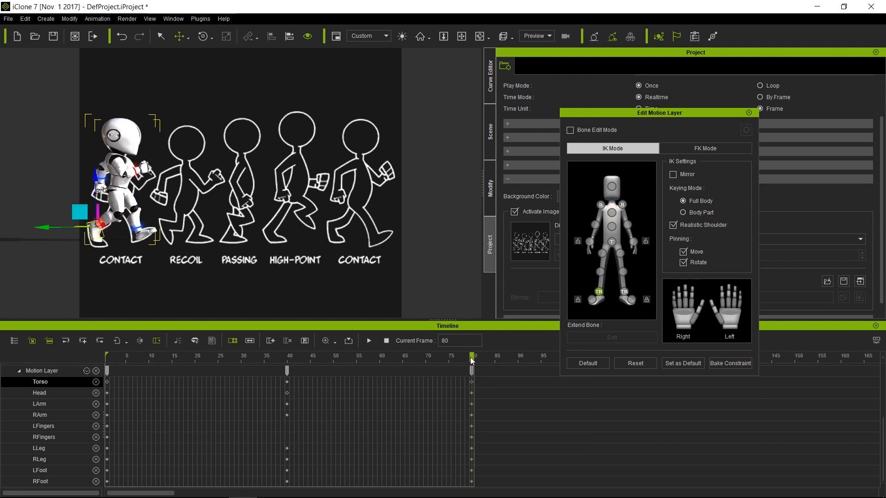
pyautogui.moveTo(471, 357); pyautogui.dragTo(73, 351)
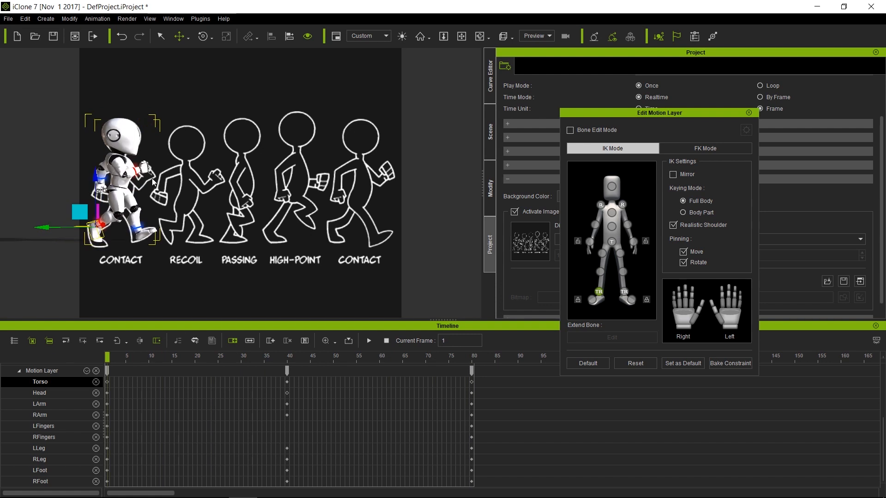
# Step: Switch to Photos to examine the CONTACT, RECOIL, PASSING and HIGH-POINT poses in sq_003.jpg, and return to iClone
pyautogui.moveTo(278, 492)
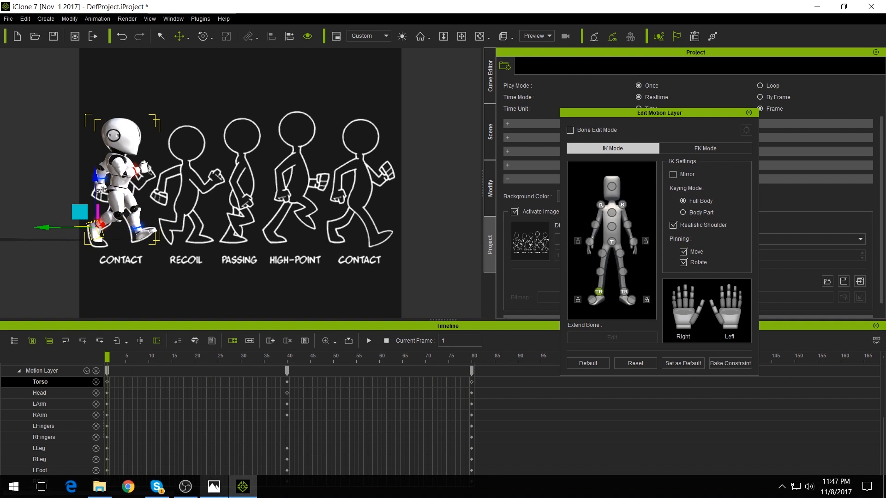
pyautogui.click(212, 487)
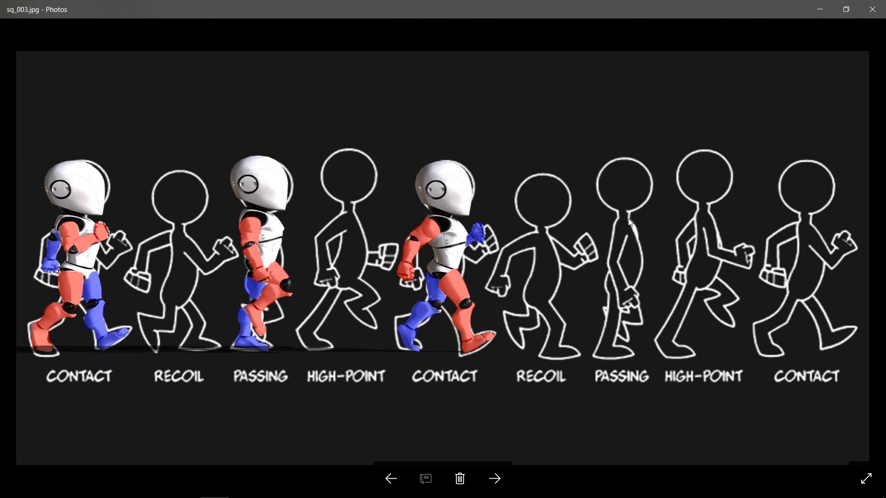
pyautogui.click(823, 9)
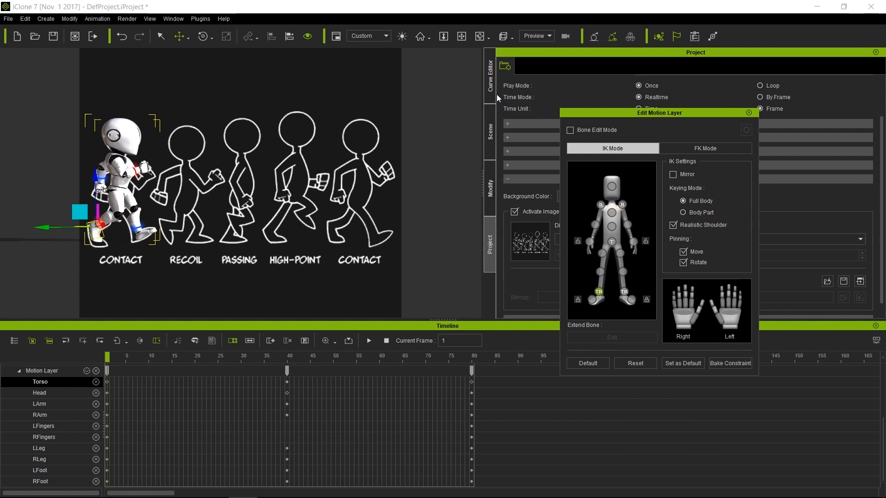
# Step: Close the motion layer editor, go to frame 10 in the Curve Editor, and line the avatar up with the RECOIL figure
pyautogui.click(749, 112)
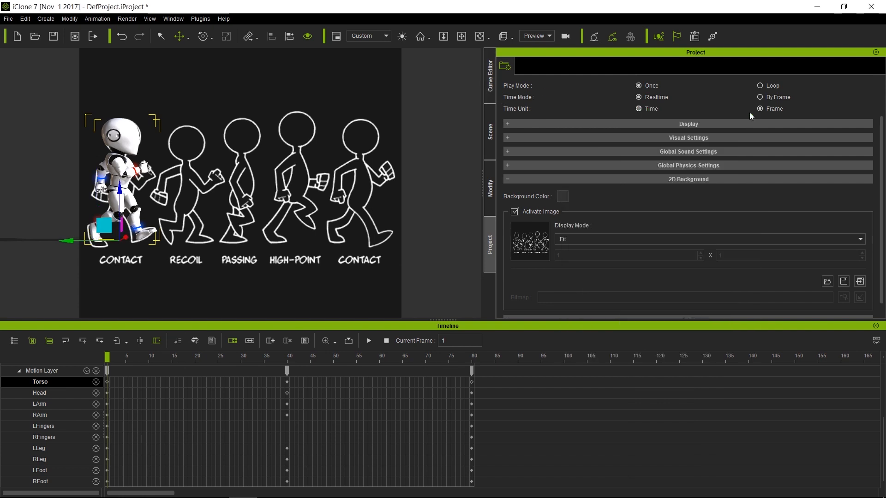
pyautogui.click(490, 85)
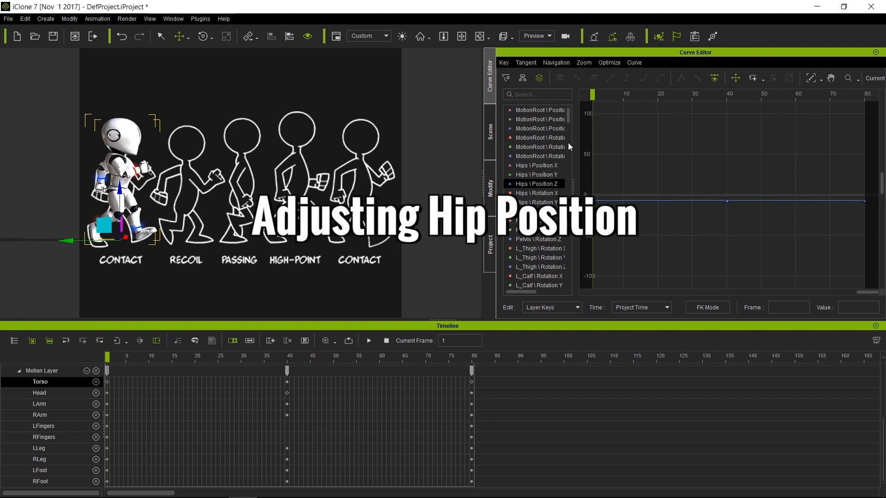
pyautogui.click(625, 96)
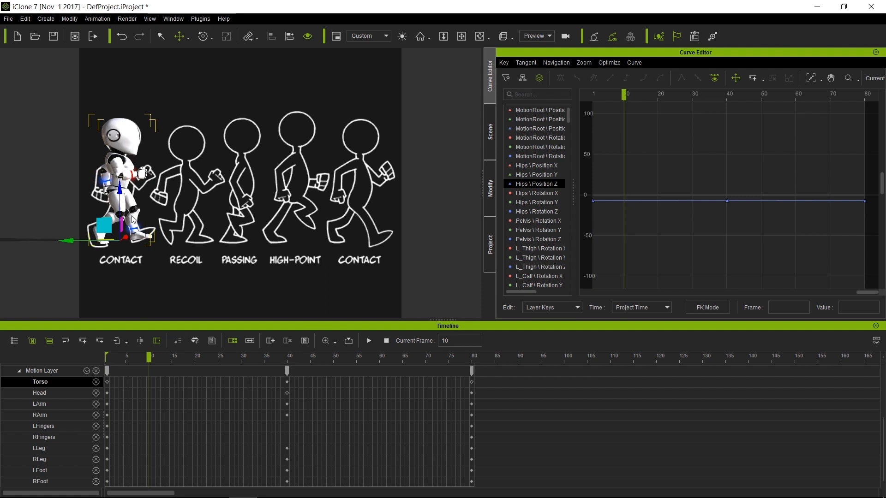
pyautogui.moveTo(214, 216)
pyautogui.mouseDown()
pyautogui.moveTo(256, 214)
pyautogui.moveTo(207, 216)
pyautogui.mouseUp()
pyautogui.moveTo(207, 216); pyautogui.dragTo(208, 214, button='middle')
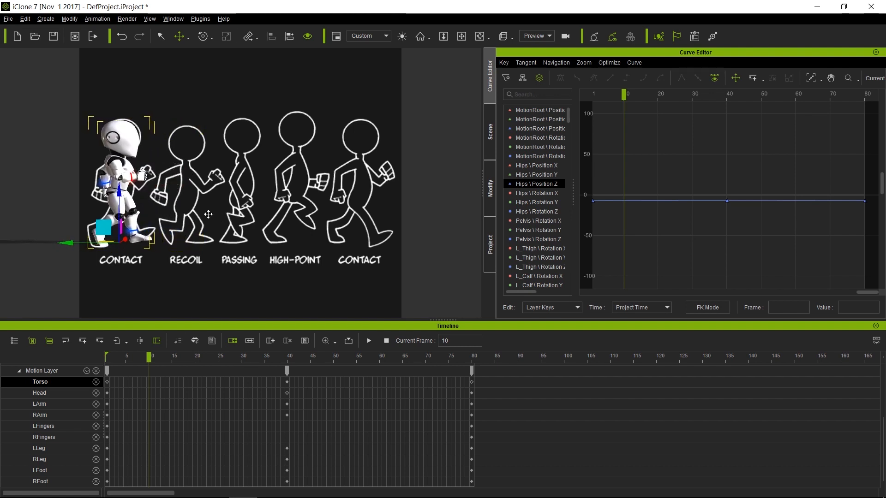
pyautogui.keyDown('alt'); pyautogui.moveTo(238, 218); pyautogui.dragTo(237, 213, button='right'); pyautogui.keyUp('alt')
pyautogui.moveTo(235, 214); pyautogui.dragTo(235, 213, button='middle')
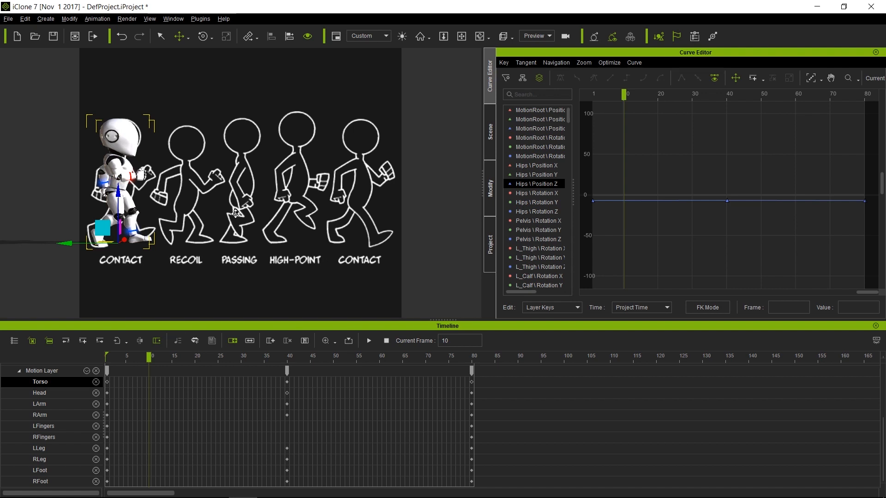
pyautogui.moveTo(236, 213); pyautogui.dragTo(283, 214, button='middle')
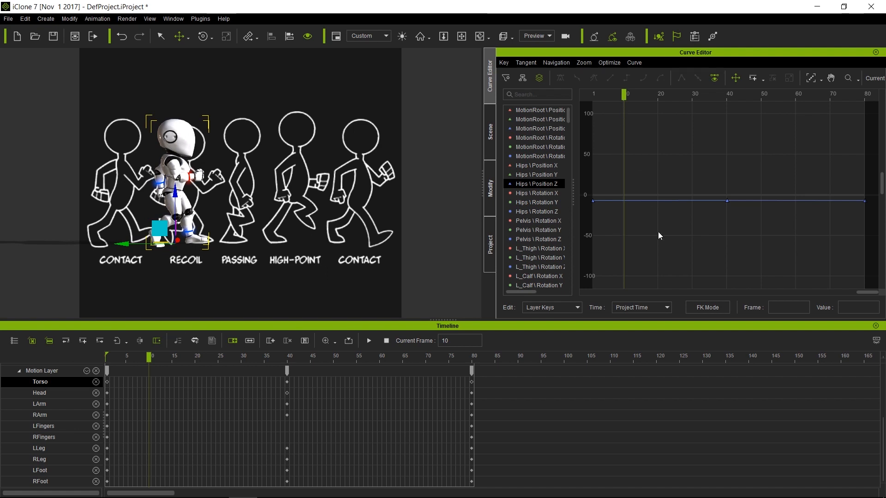
# Step: Add a Hips \ Position Z key at frame 10 and lower it to about -15.5
pyautogui.click(754, 79)
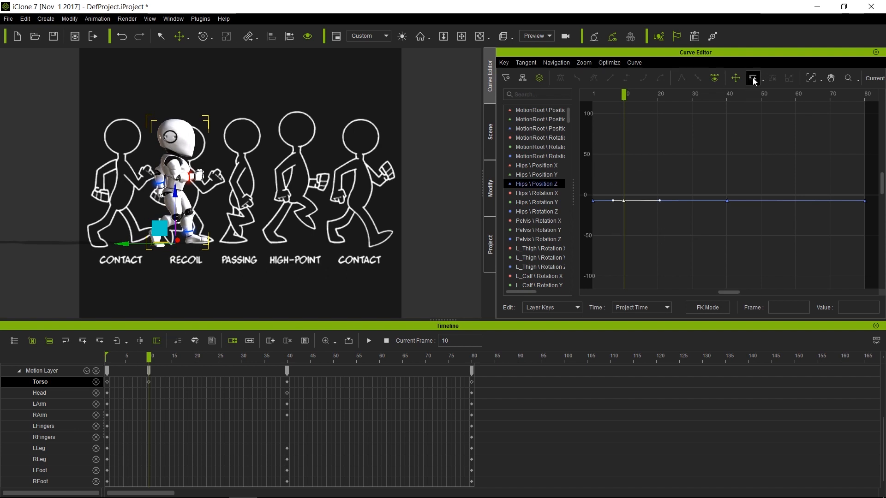
pyautogui.click(624, 201)
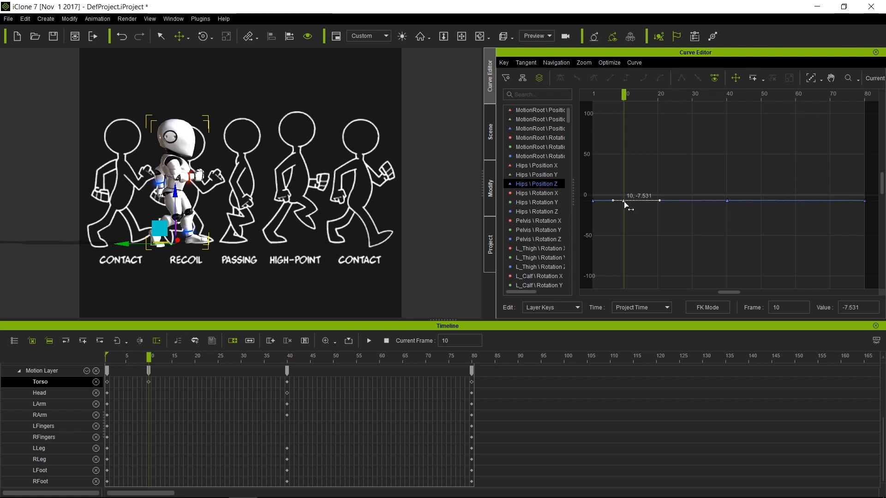
pyautogui.moveTo(624, 205); pyautogui.dragTo(625, 211)
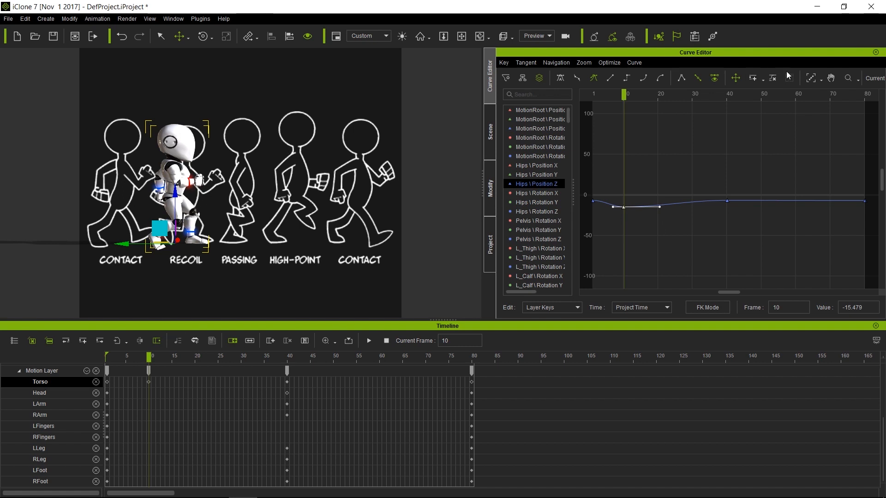
# Step: Line the avatar up with the HIGH-POINT figure, add a Hips \ Position Z key at frame 30, and raise it to about -2.6
pyautogui.click(693, 99)
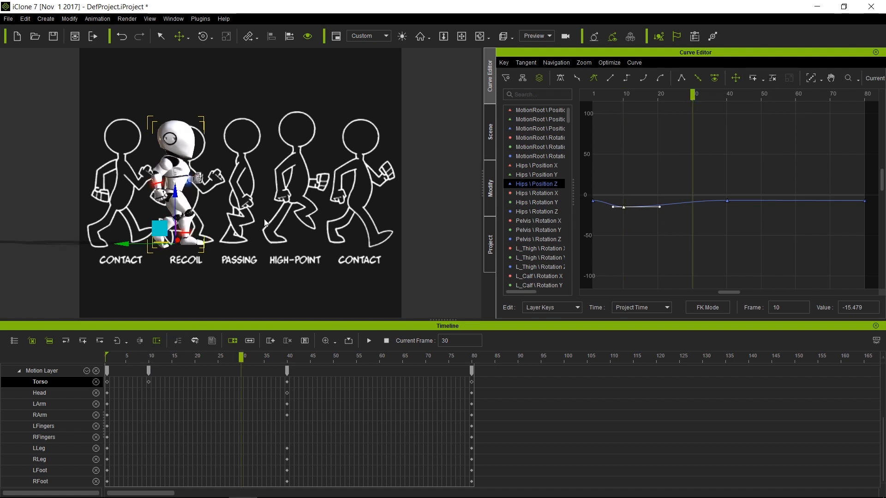
pyautogui.moveTo(249, 208); pyautogui.dragTo(342, 199)
pyautogui.moveTo(342, 200); pyautogui.dragTo(349, 203, button='middle')
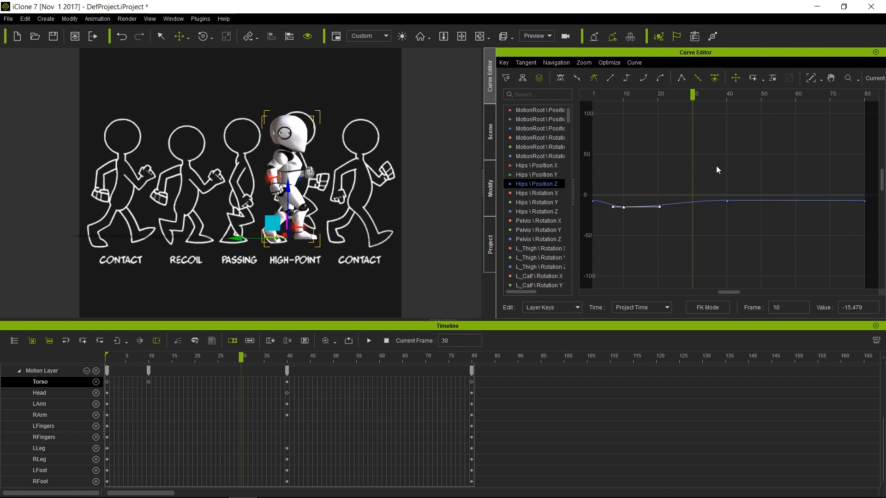
pyautogui.click(699, 149)
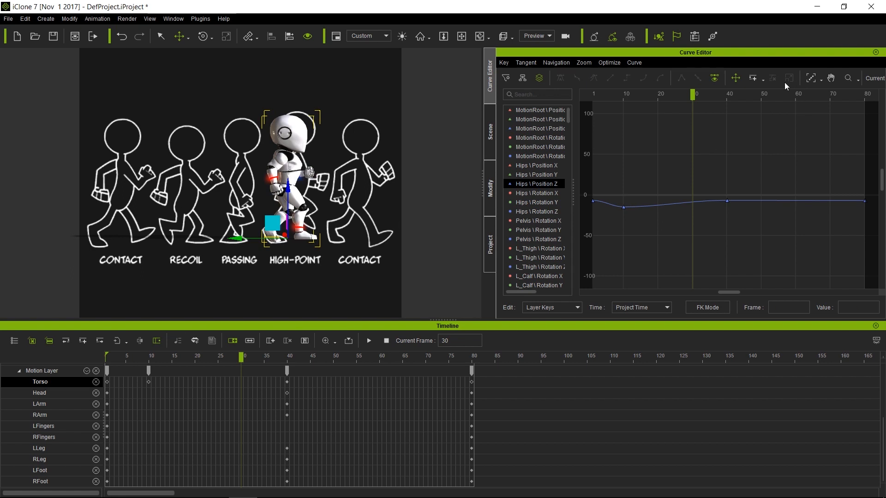
pyautogui.click(753, 79)
pyautogui.click(692, 203)
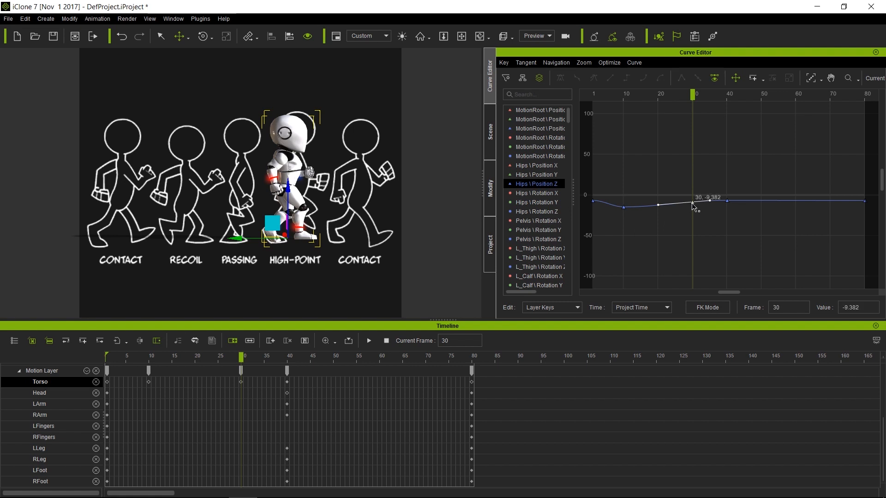
pyautogui.moveTo(692, 203); pyautogui.dragTo(695, 201)
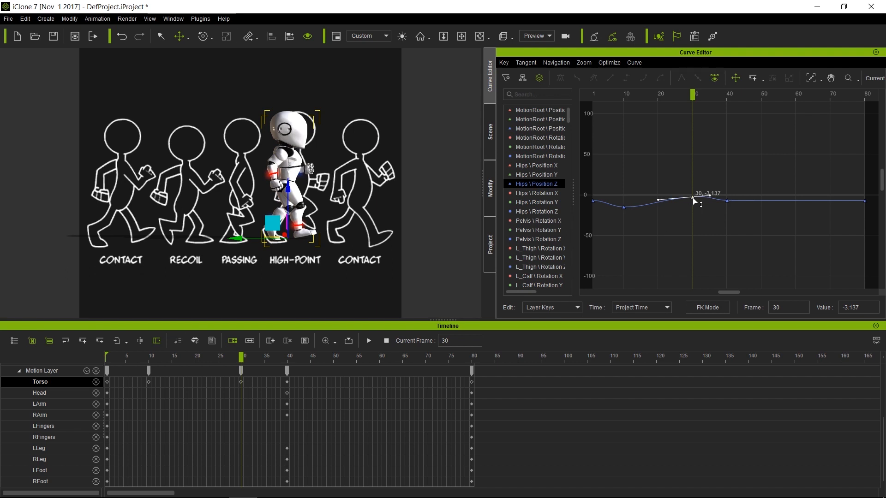
pyautogui.moveTo(695, 202); pyautogui.dragTo(696, 201)
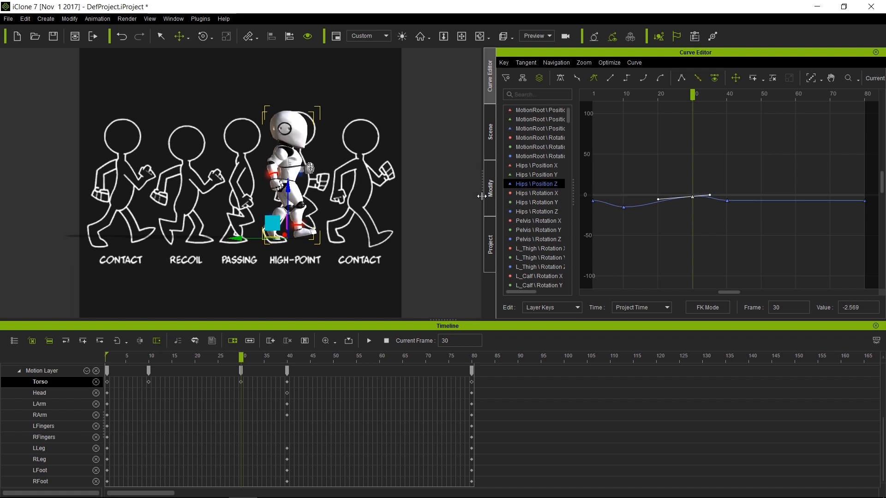
# Step: Open the motion layer editor in IK Mode and, at frame 30, lift the right foot and tilt its toes down for the high-point pose
pyautogui.click(493, 198)
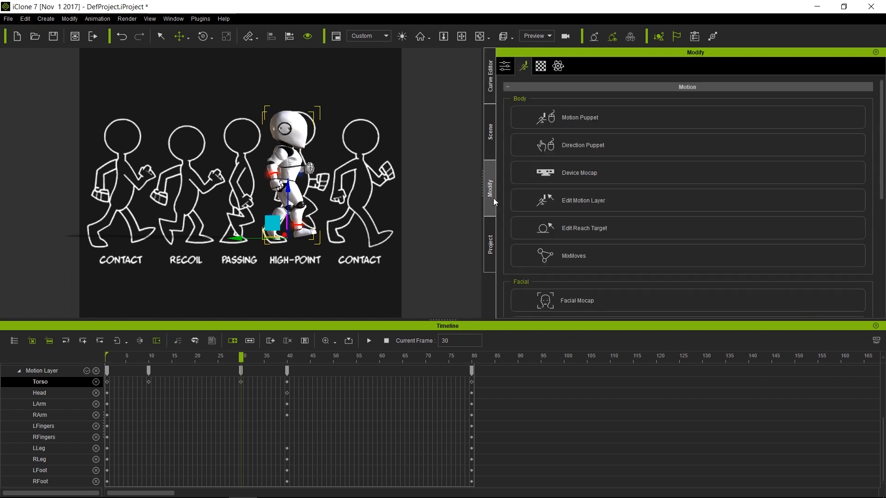
pyautogui.click(666, 200)
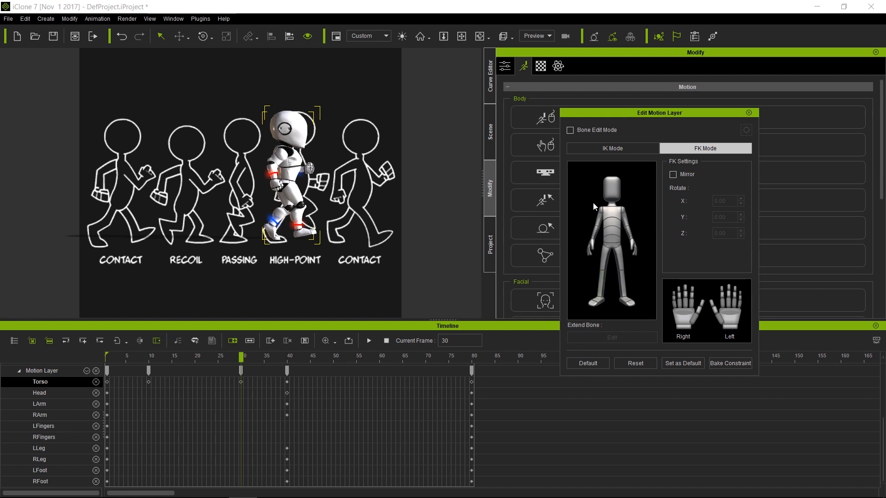
pyautogui.click(607, 148)
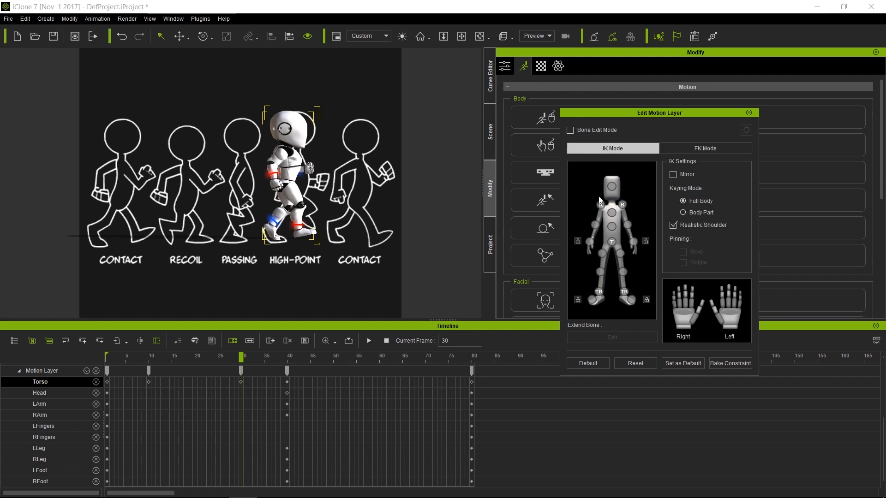
pyautogui.click(599, 295)
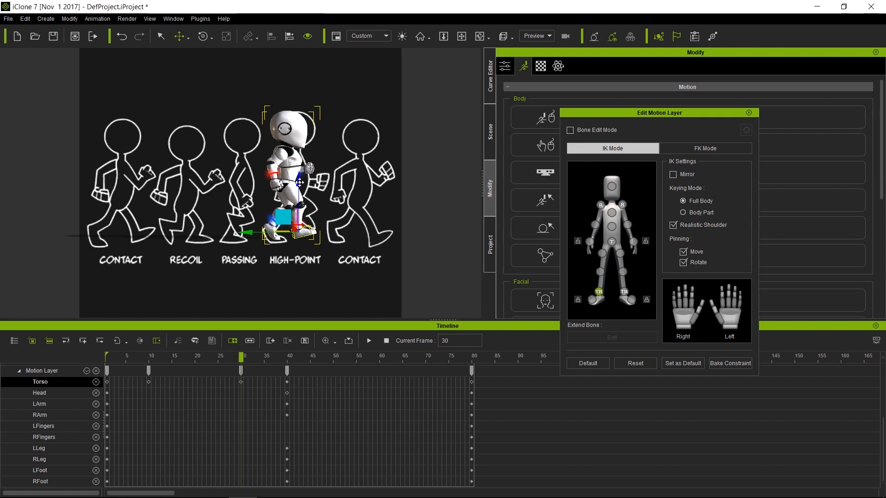
pyautogui.moveTo(300, 182); pyautogui.dragTo(302, 183)
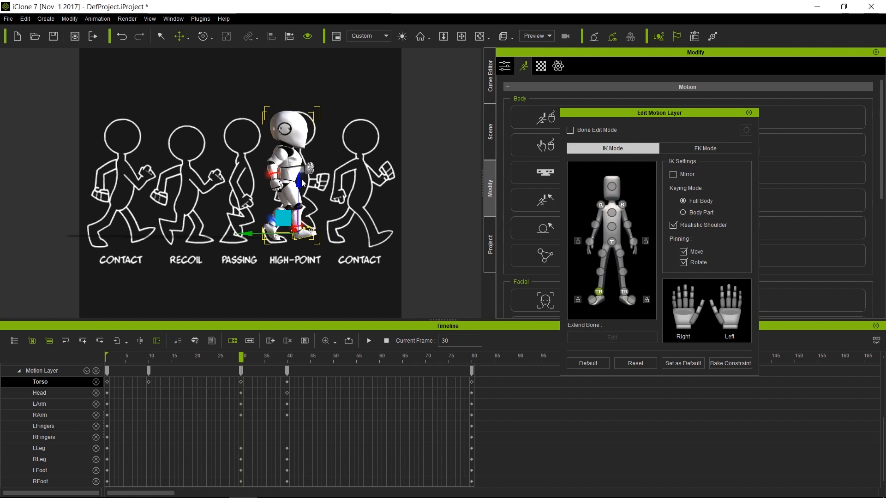
pyautogui.moveTo(302, 183); pyautogui.dragTo(303, 173)
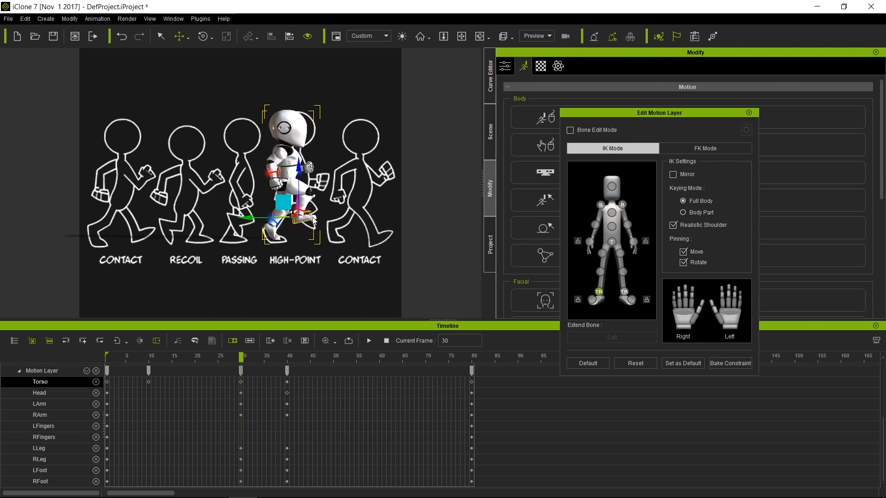
pyautogui.press('e')
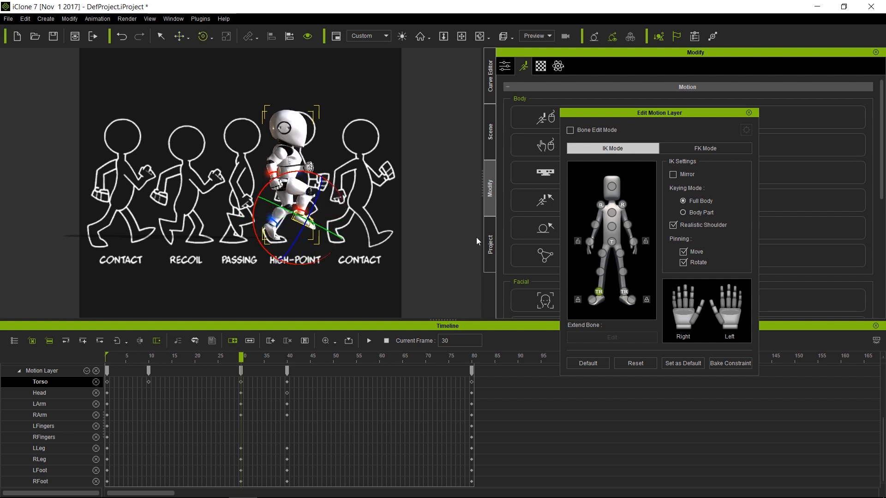
# Step: Adjust the left foot's height at frame 30 so the supporting foot meets the ground
pyautogui.click(627, 294)
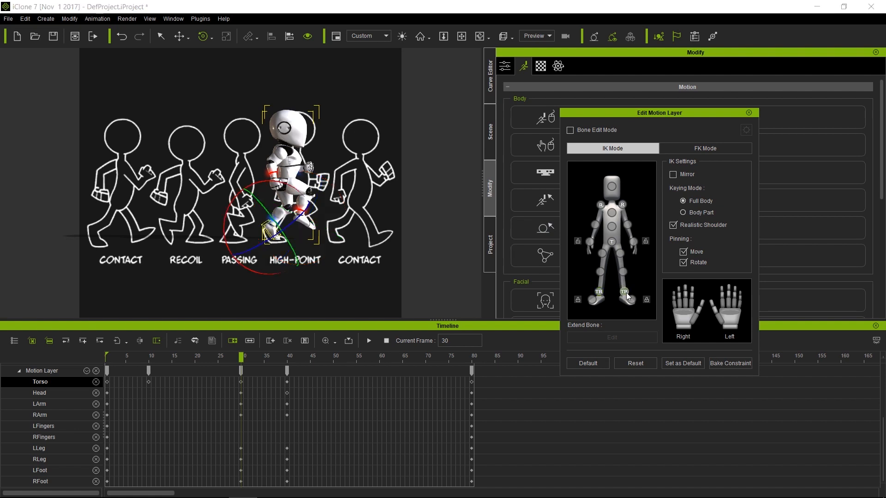
pyautogui.press('w')
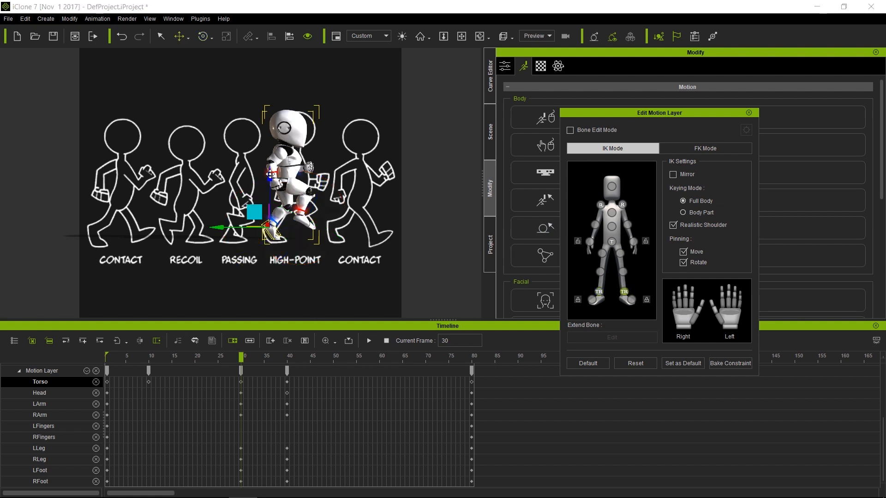
pyautogui.moveTo(268, 178); pyautogui.dragTo(267, 182)
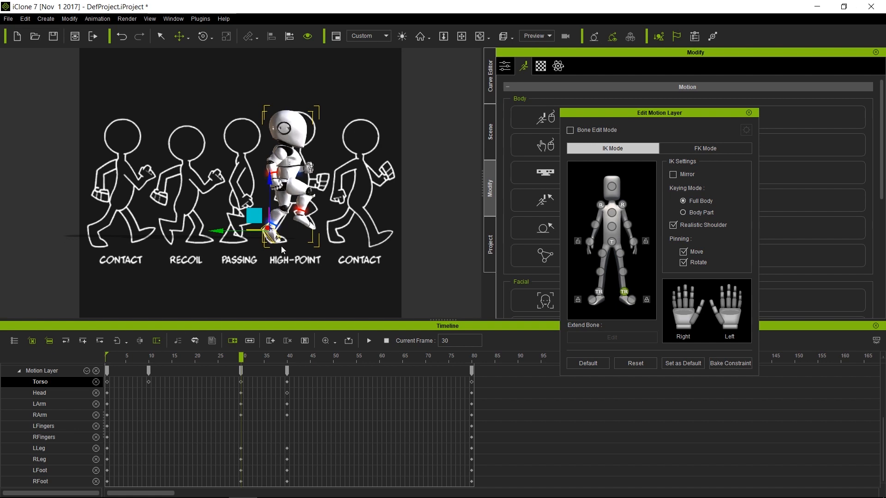
pyautogui.moveTo(271, 186); pyautogui.dragTo(271, 184)
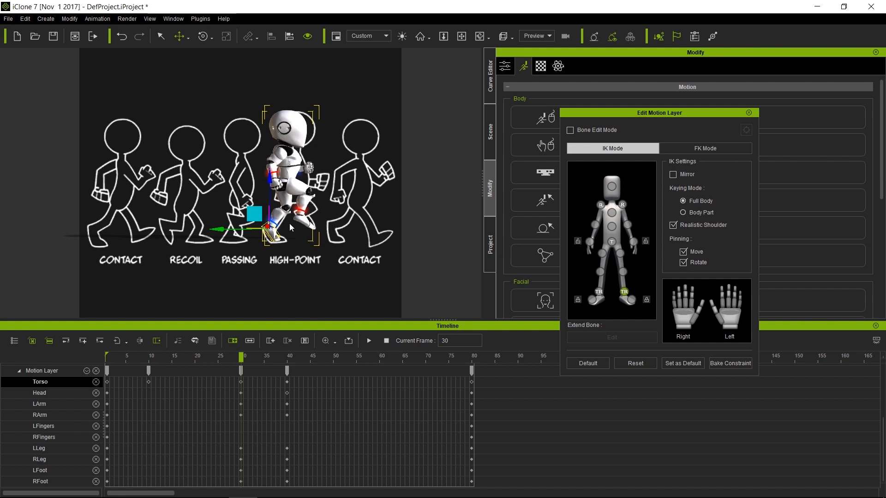
pyautogui.scroll(2, 312, 194)
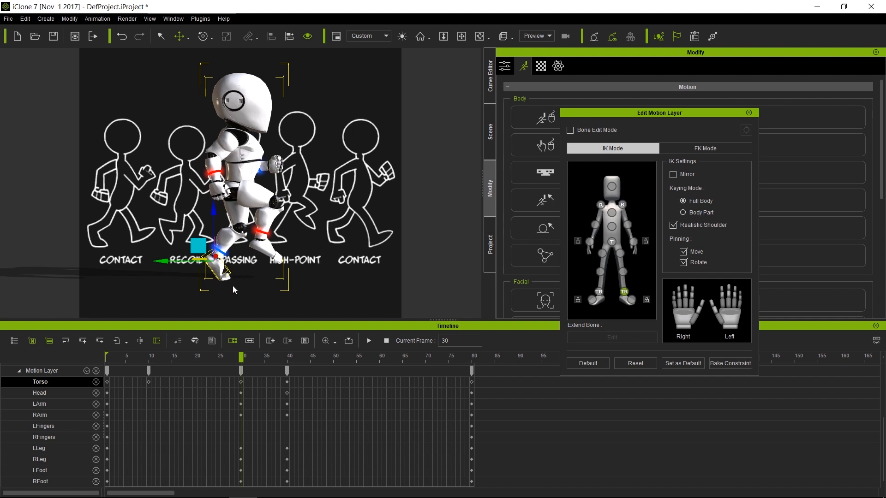
pyautogui.moveTo(213, 212); pyautogui.dragTo(214, 212)
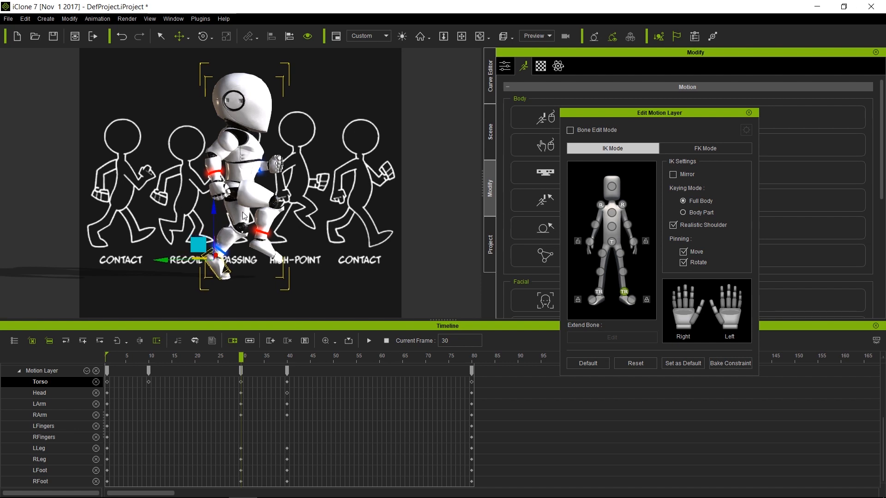
# Step: Raise the trailing right foot off the ground at frame 10 to match the RECOIL figure
pyautogui.click(150, 383)
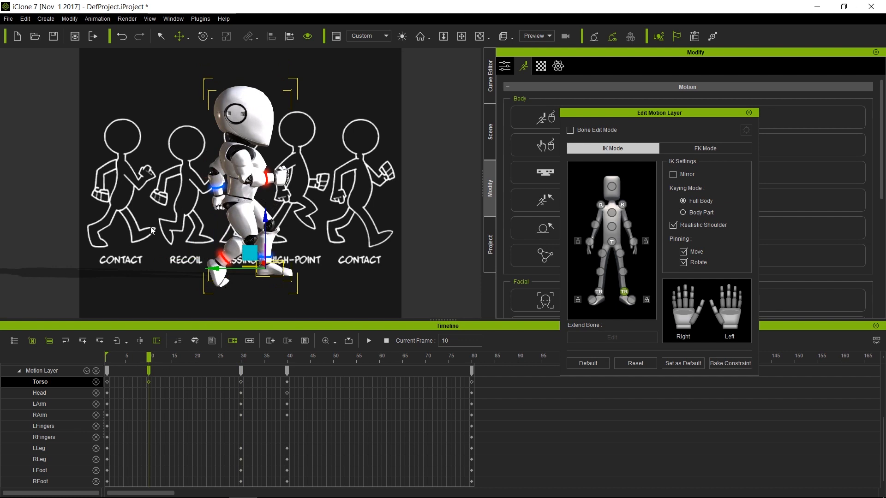
pyautogui.moveTo(368, 172); pyautogui.dragTo(417, 169)
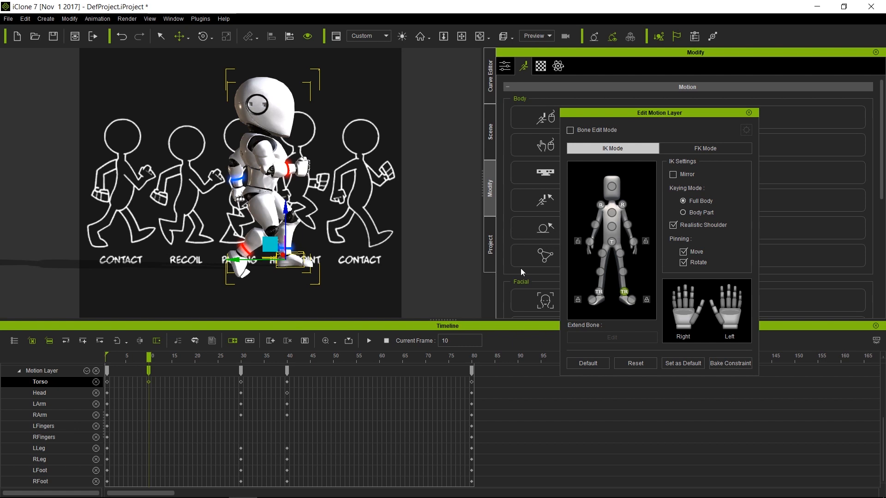
pyautogui.click(599, 292)
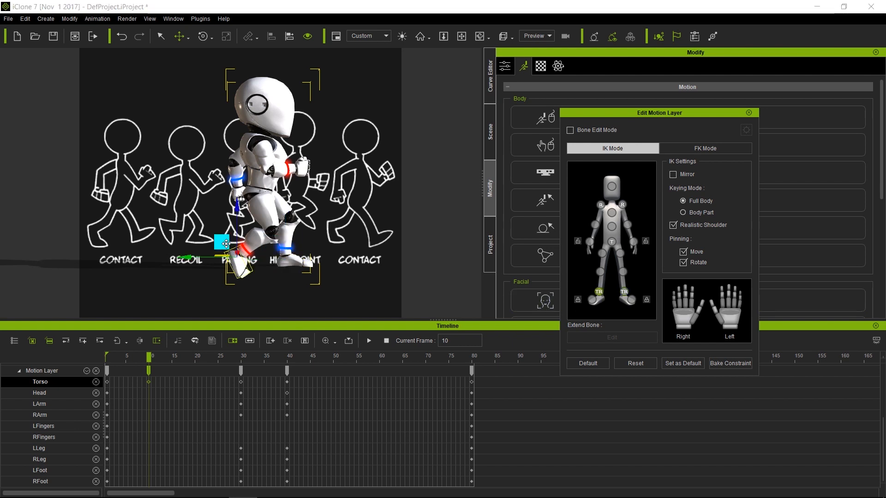
pyautogui.moveTo(221, 246); pyautogui.dragTo(221, 228)
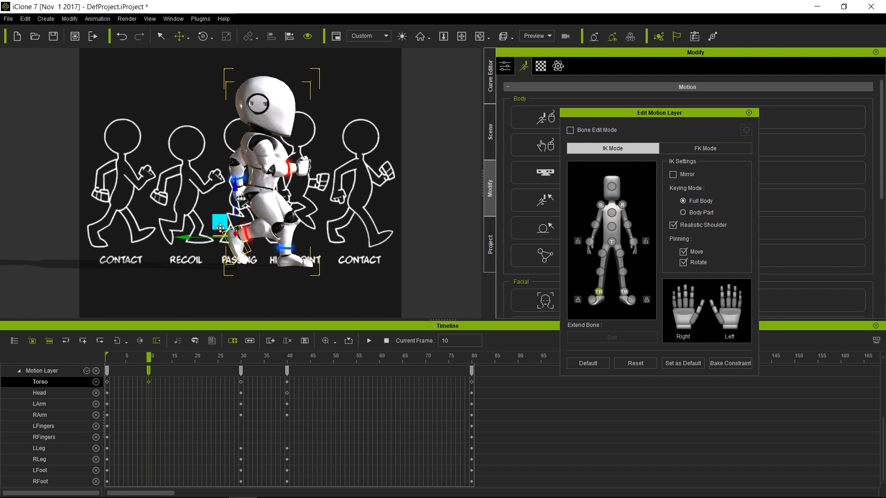
pyautogui.moveTo(220, 228); pyautogui.dragTo(221, 230)
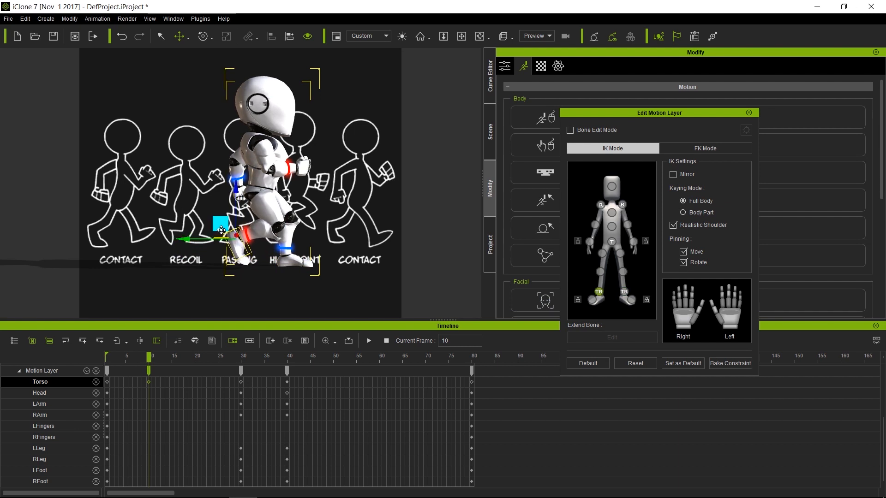
# Step: Widen the arm swing at frame 10 by moving the right hand slightly forward and up and the left hand backward
pyautogui.click(590, 242)
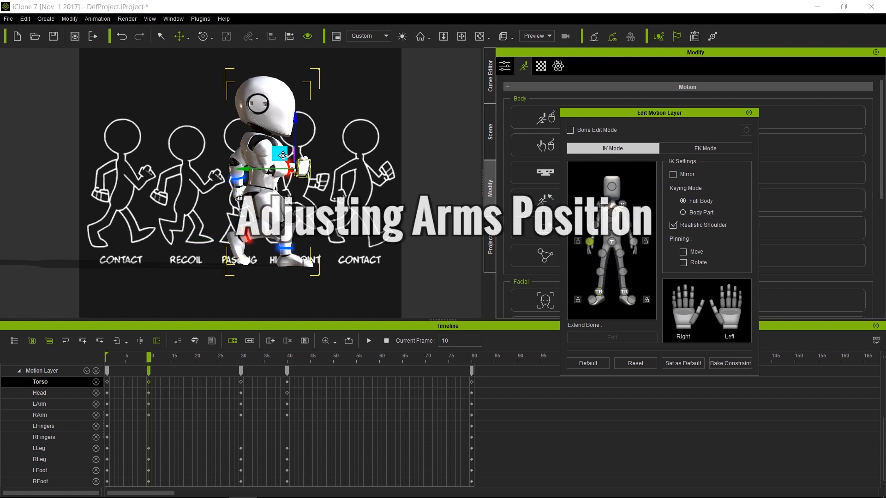
pyautogui.moveTo(283, 154); pyautogui.dragTo(286, 151)
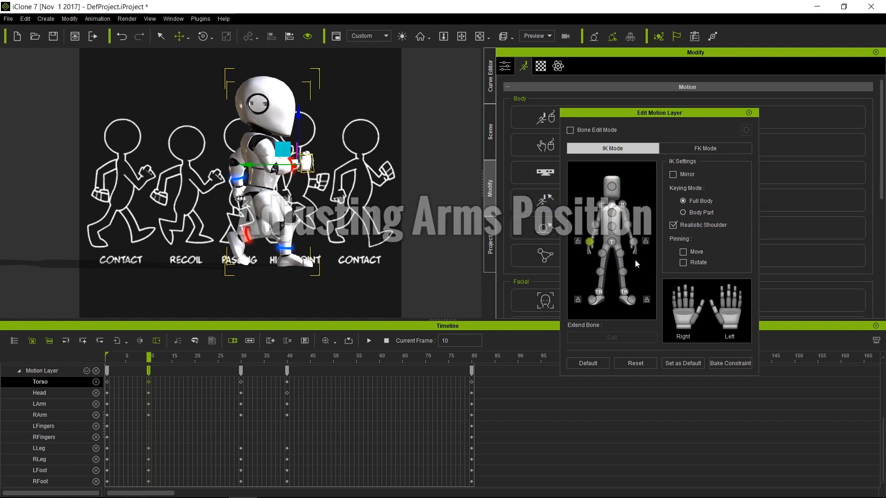
pyautogui.click(634, 242)
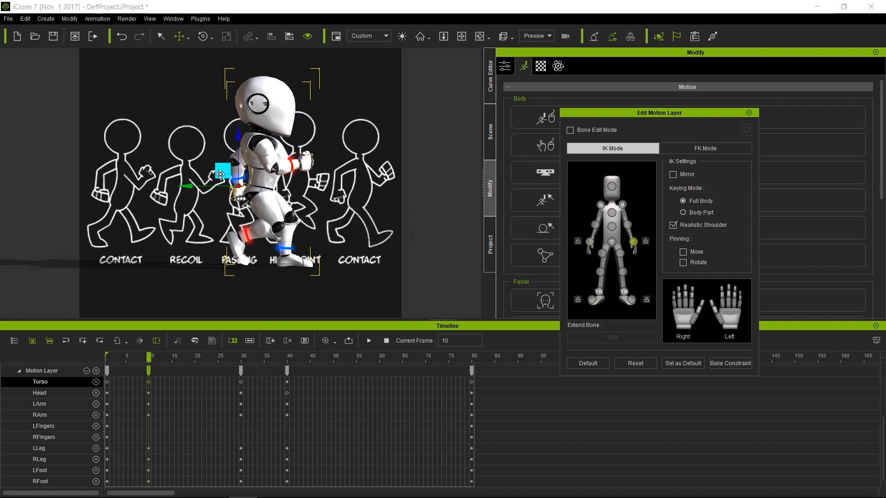
pyautogui.moveTo(220, 173); pyautogui.dragTo(209, 171)
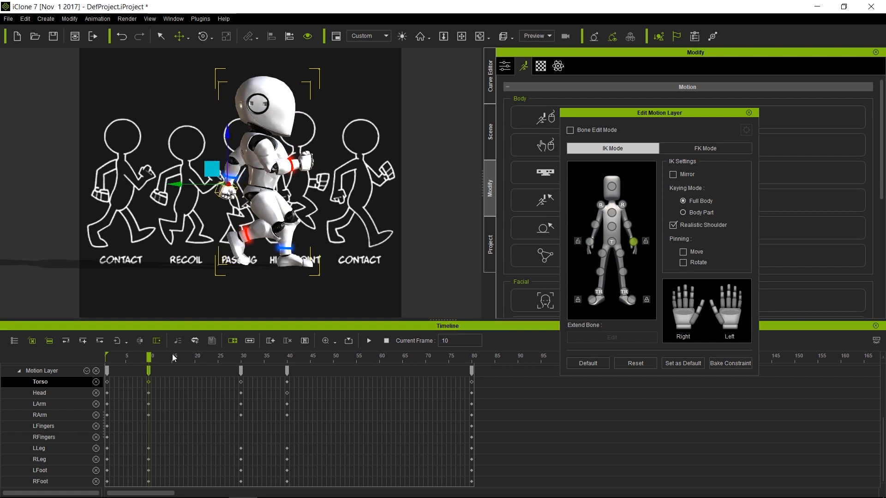
# Step: At frame 20, rotate the right shoulder in the front view to swing the arm outward from the body, and return to the side view
pyautogui.moveTo(150, 357); pyautogui.dragTo(193, 356)
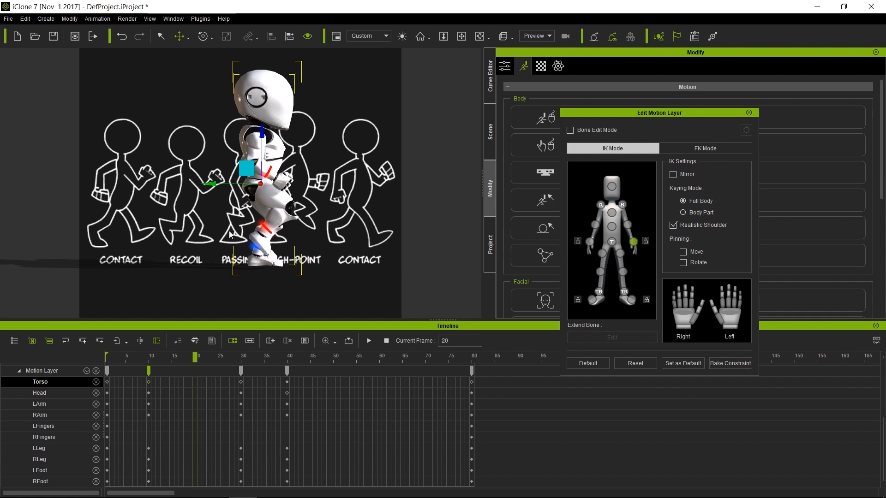
pyautogui.keyDown('alt'); pyautogui.moveTo(393, 225); pyautogui.dragTo(272, 215, button='middle'); pyautogui.keyUp('alt')
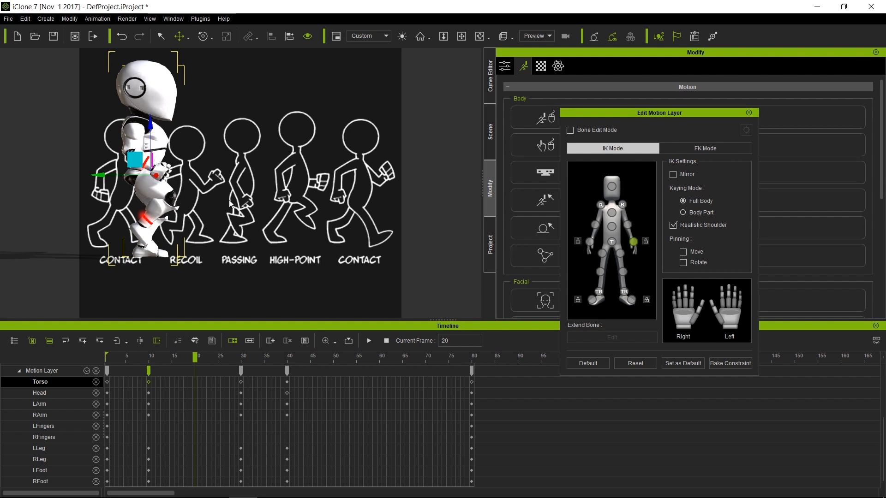
pyautogui.press('f')
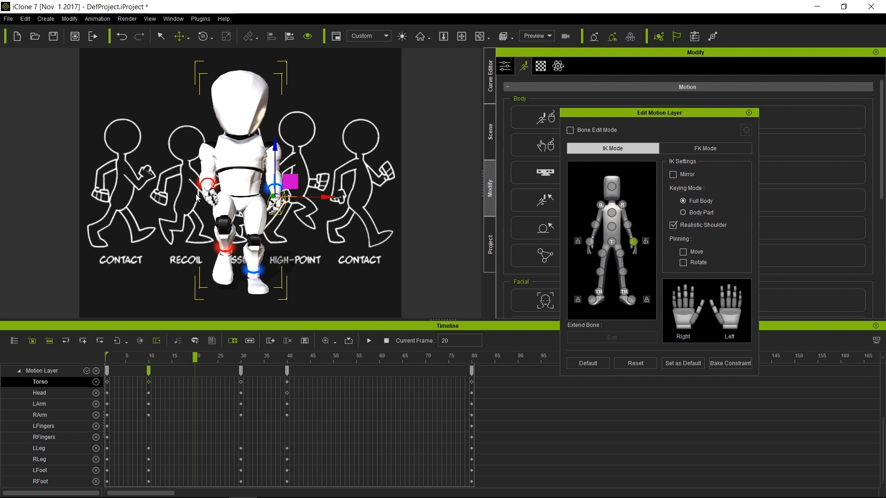
pyautogui.click(600, 205)
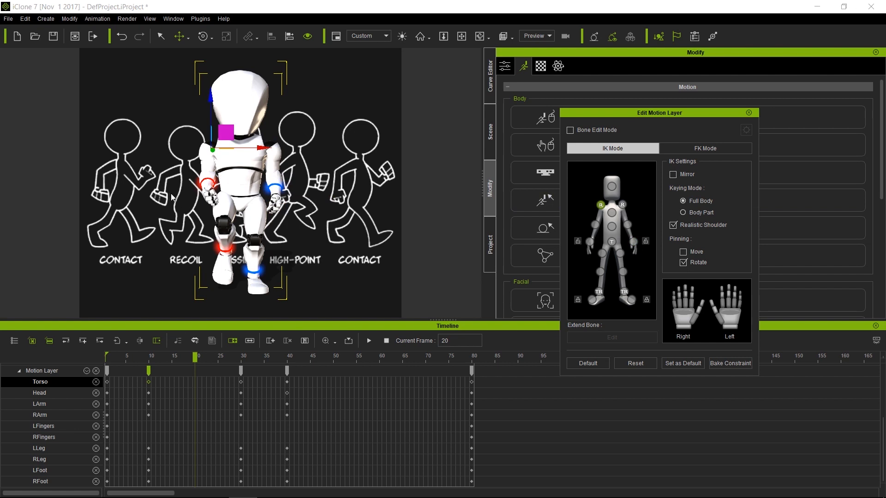
pyautogui.press('e')
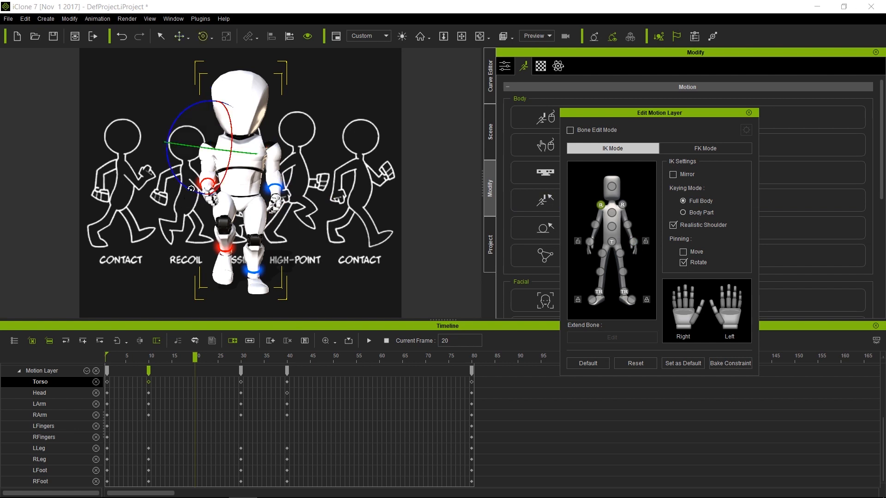
pyautogui.moveTo(189, 187); pyautogui.dragTo(237, 129)
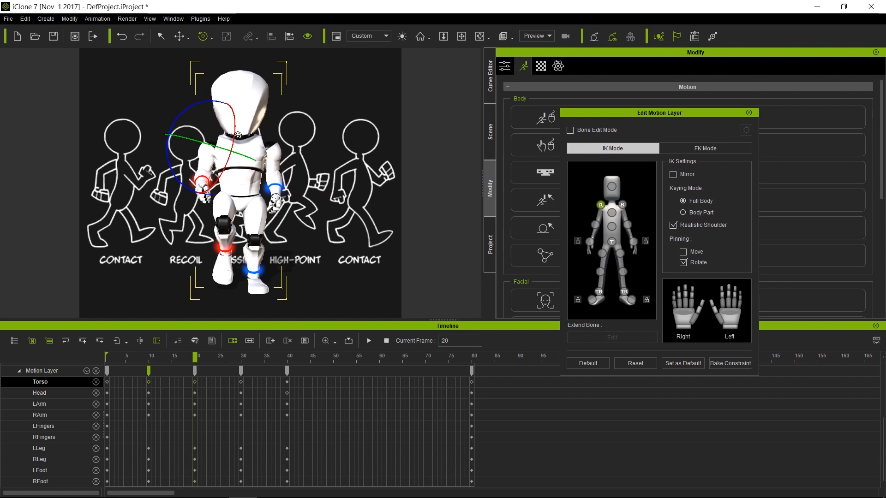
pyautogui.press('a')
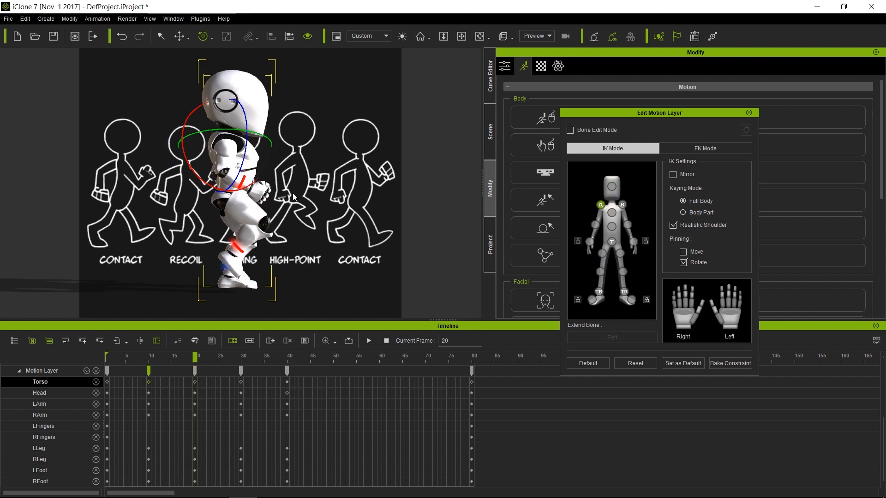
# Step: At frame 20, move the right hand backward and slightly down, bringing it beside the hip
pyautogui.click(589, 242)
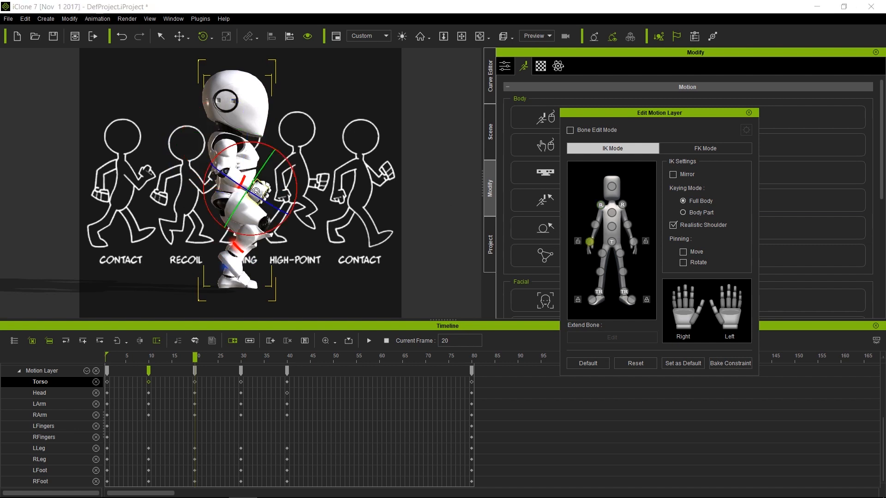
pyautogui.press('w')
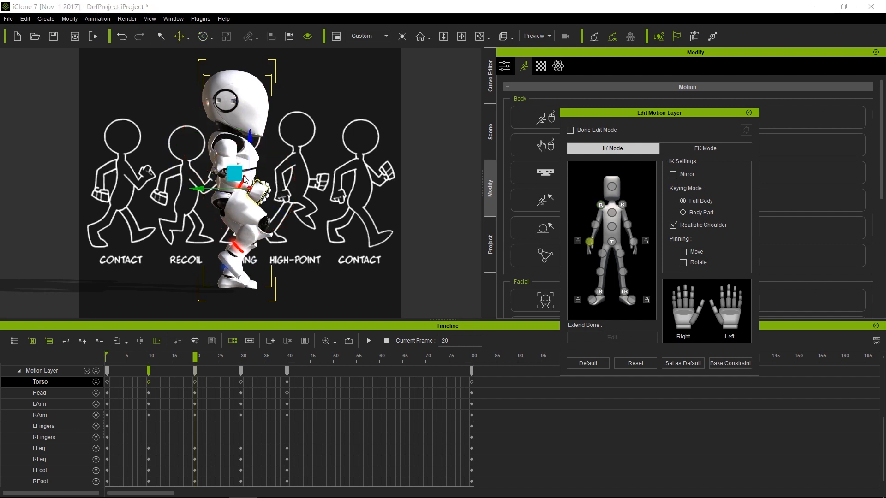
pyautogui.moveTo(238, 176); pyautogui.dragTo(224, 189)
pyautogui.moveTo(342, 213); pyautogui.dragTo(290, 200, button='middle')
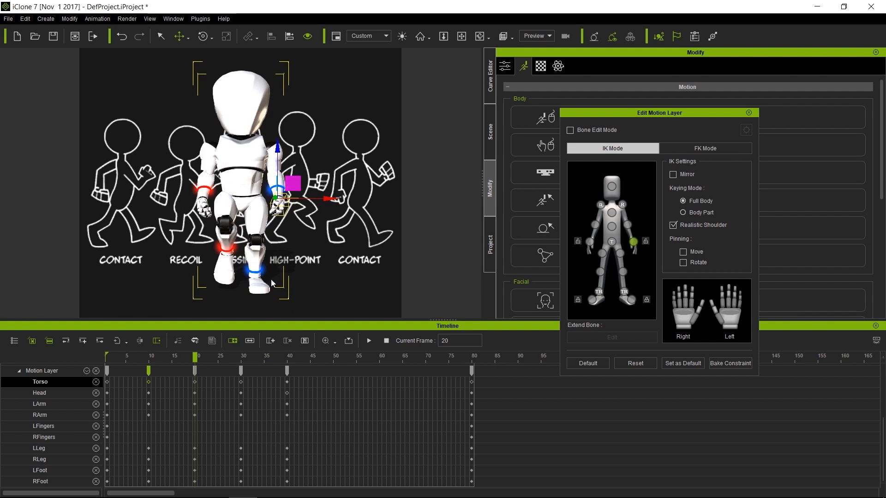
# Step: At frame 40, raise the left foot slightly in the side view
pyautogui.moveTo(195, 361); pyautogui.dragTo(287, 363)
pyautogui.moveTo(322, 196); pyautogui.dragTo(308, 237, button='right')
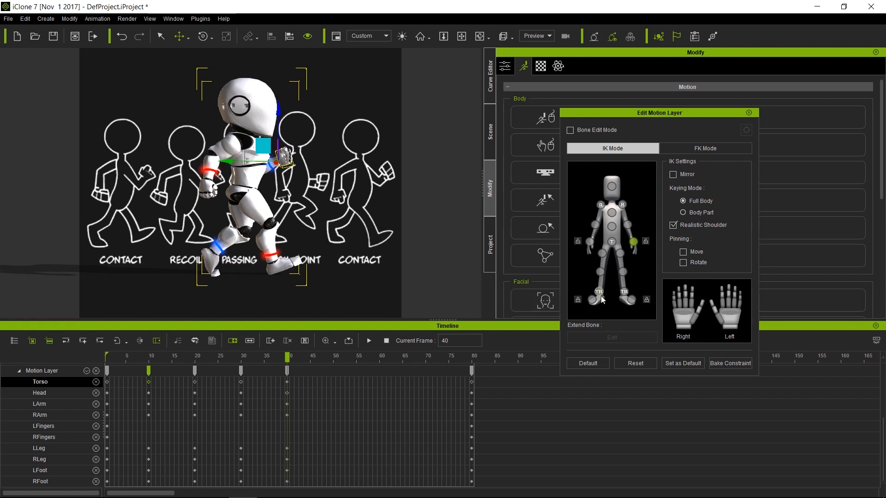
pyautogui.click(623, 291)
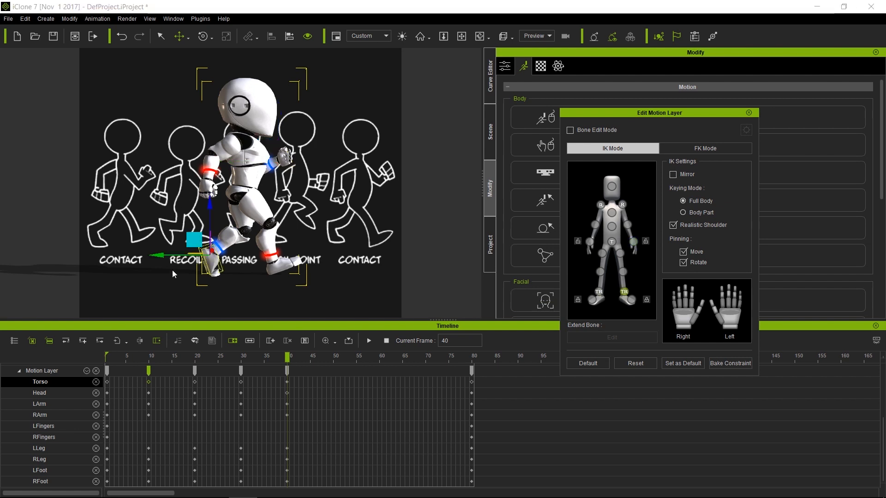
pyautogui.moveTo(210, 208); pyautogui.dragTo(210, 206)
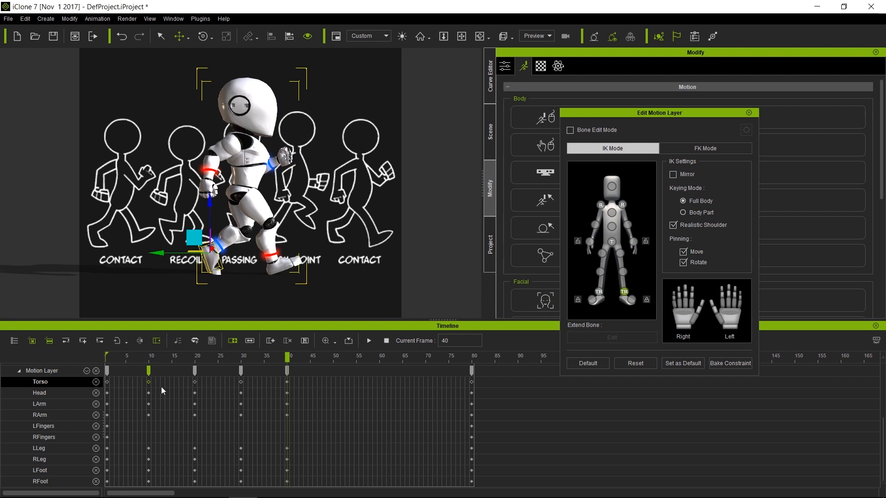
# Step: Play the walk cycle to review its motion, and return to frame 1
pyautogui.press('space')
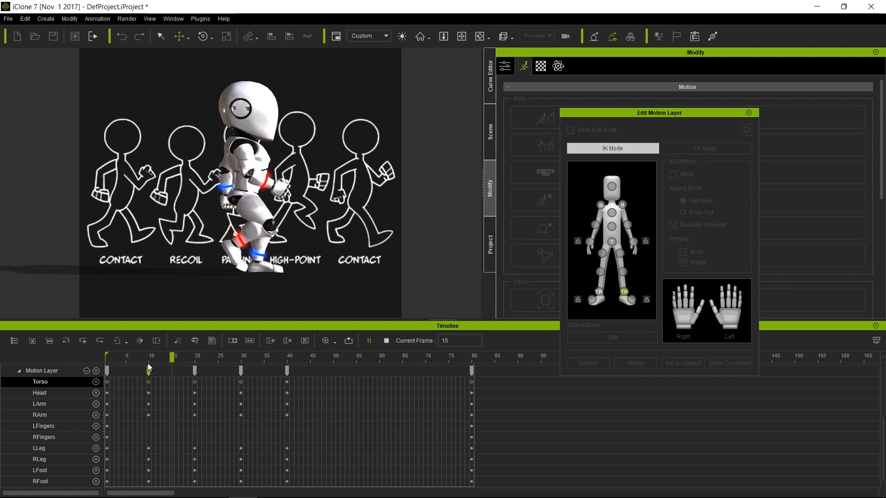
pyautogui.press('space')
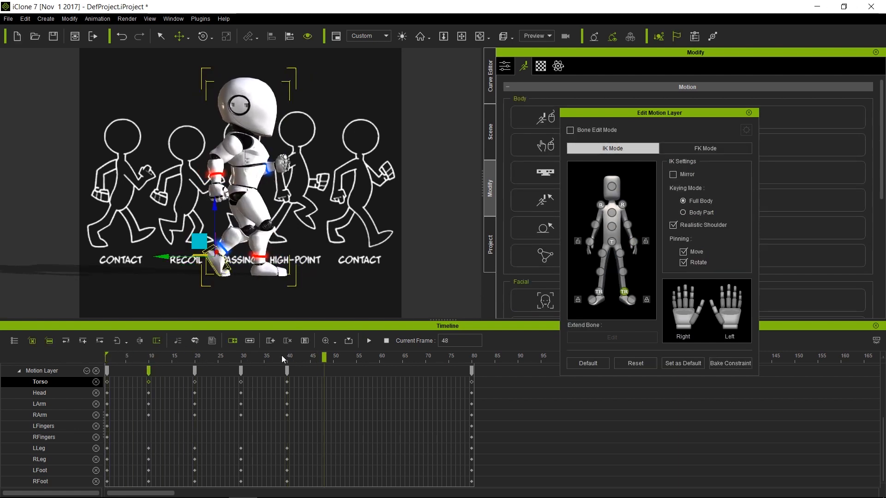
pyautogui.click(287, 358)
pyautogui.moveTo(287, 360); pyautogui.dragTo(78, 362)
# Step: Replace the motion layer editor with the Curve Editor, fit the Hips Position Z curve in view, and consult the full walk-cycle reference image
pyautogui.click(489, 76)
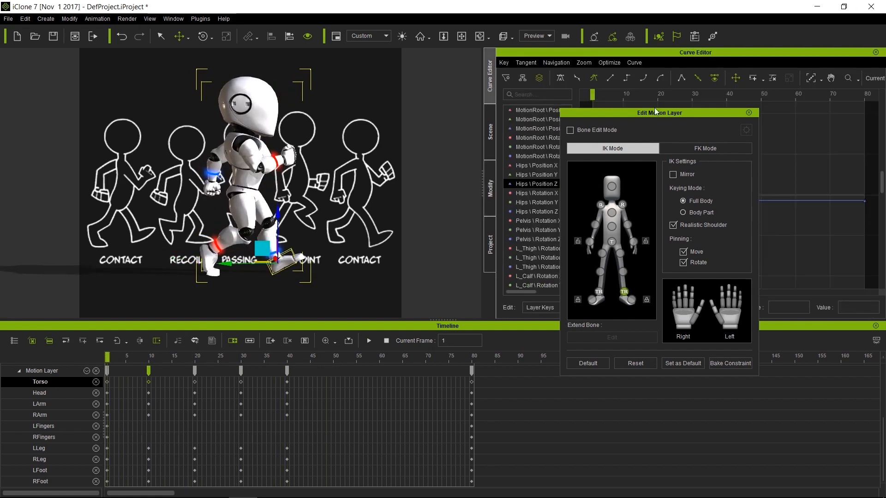
pyautogui.click(749, 113)
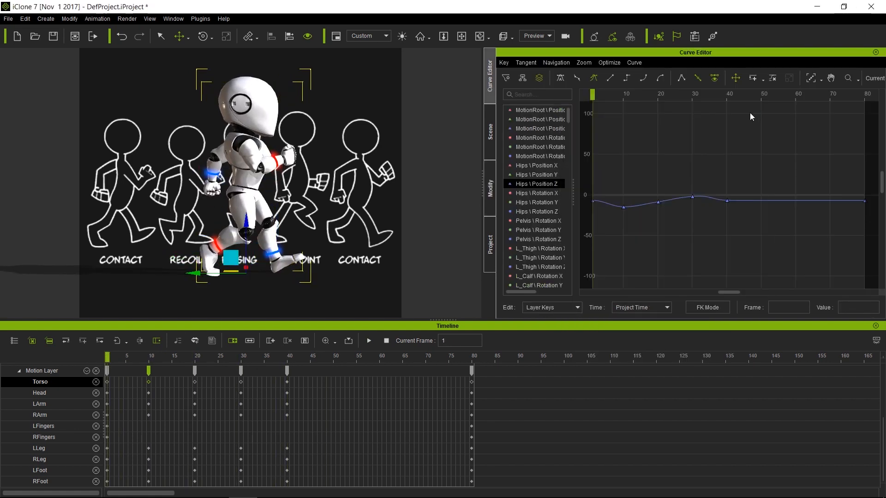
pyautogui.click(810, 78)
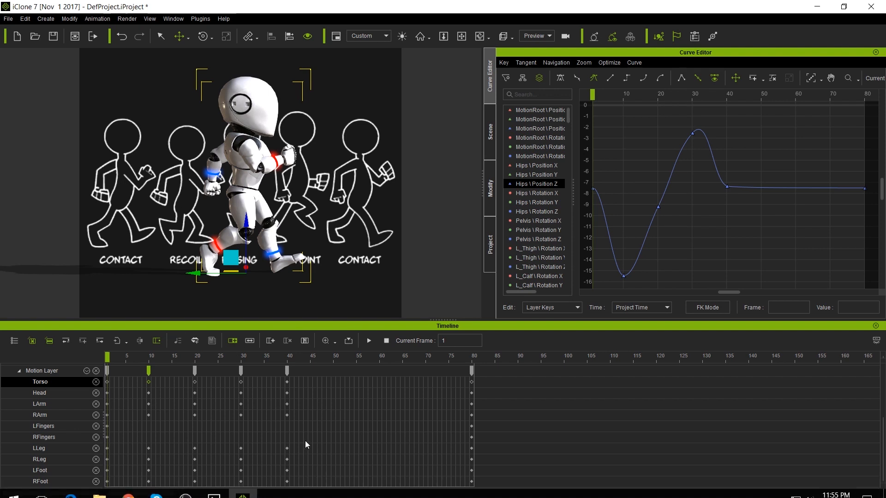
pyautogui.click(214, 487)
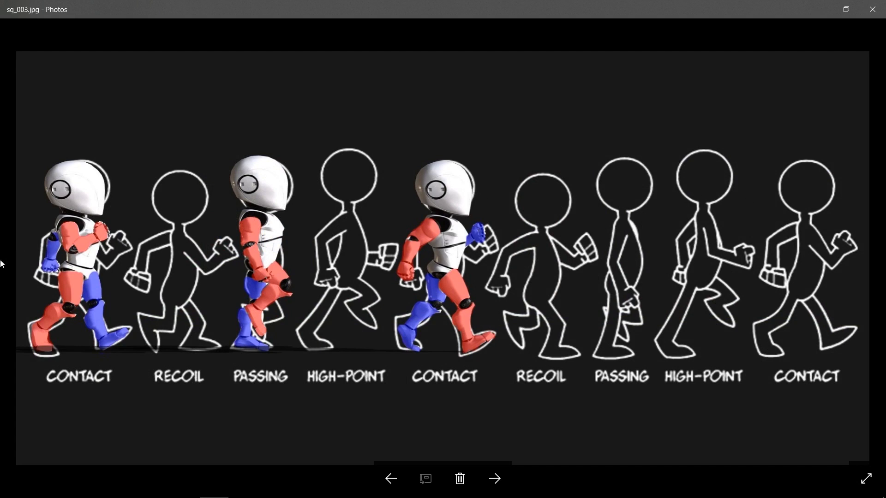
pyautogui.click(820, 10)
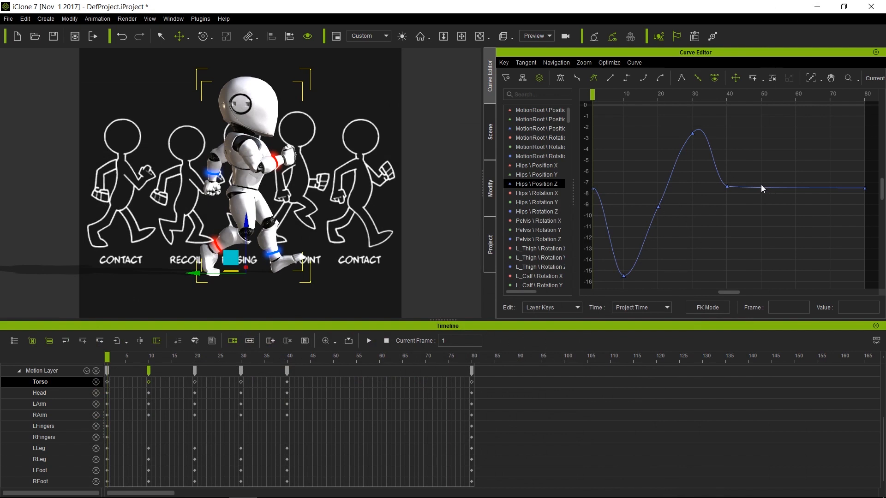
# Step: Add a Hips Position Z key at frame 50 and give it the frame 10 key's value of -15.479
pyautogui.click(764, 95)
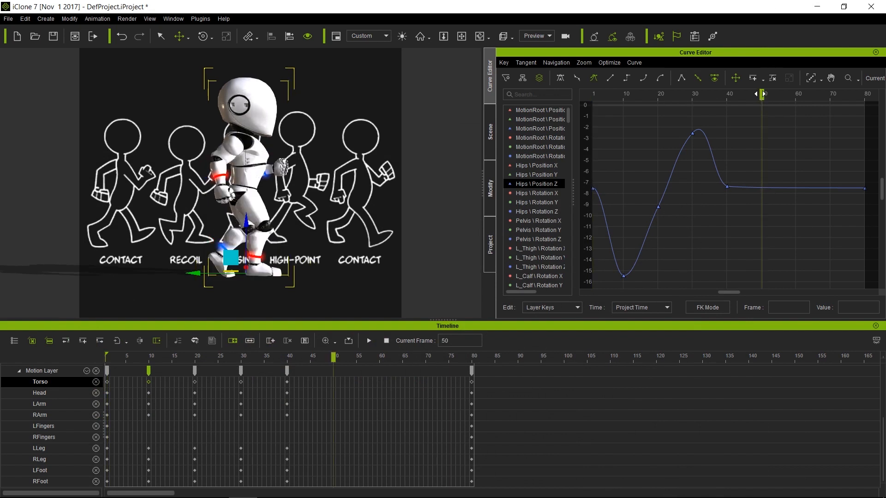
pyautogui.click(753, 78)
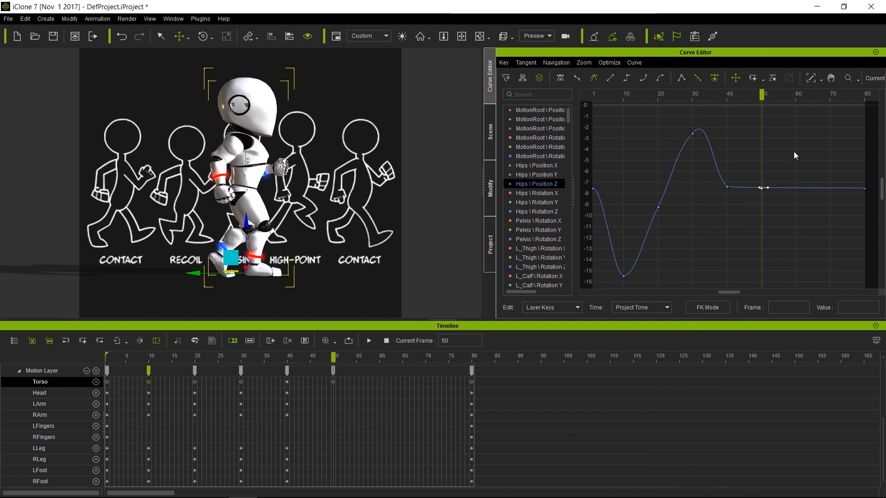
pyautogui.moveTo(605, 270); pyautogui.dragTo(644, 285)
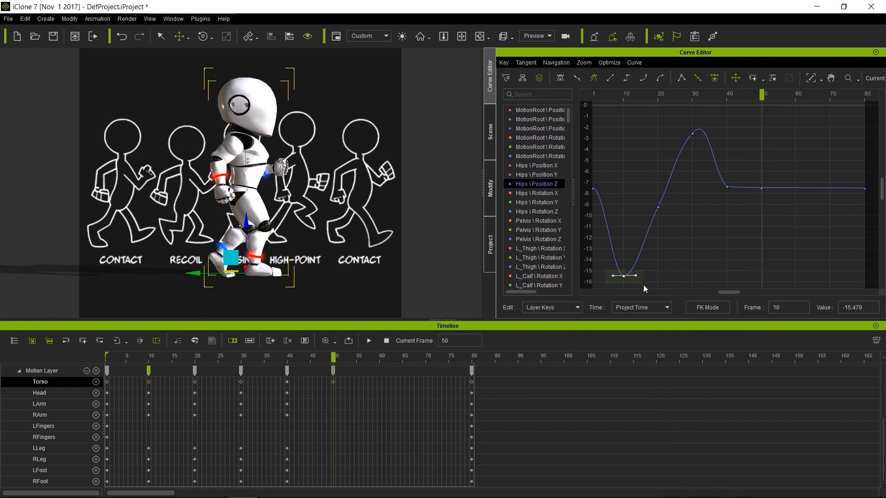
pyautogui.doubleClick(874, 311)
pyautogui.hotkey('ctrl', 'c')
pyautogui.moveTo(751, 171); pyautogui.dragTo(777, 189)
pyautogui.doubleClick(866, 307)
pyautogui.hotkey('ctrl', 'v')
pyautogui.press('Return')
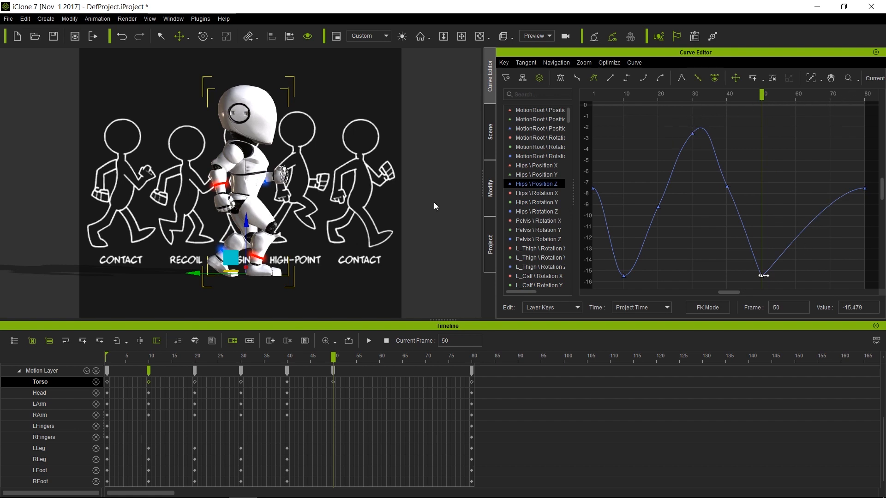
# Step: Add a Hips Position Z key at frame 70 and give it the frame 30 key's value of -2.569
pyautogui.click(684, 124)
pyautogui.moveTo(684, 124); pyautogui.dragTo(713, 157)
pyautogui.moveTo(867, 306); pyautogui.dragTo(815, 307)
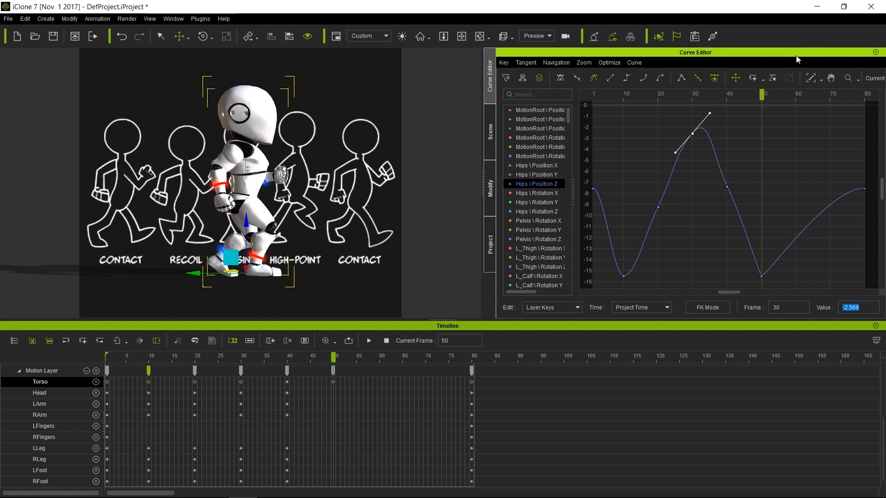
pyautogui.click(802, 115)
pyautogui.click(835, 96)
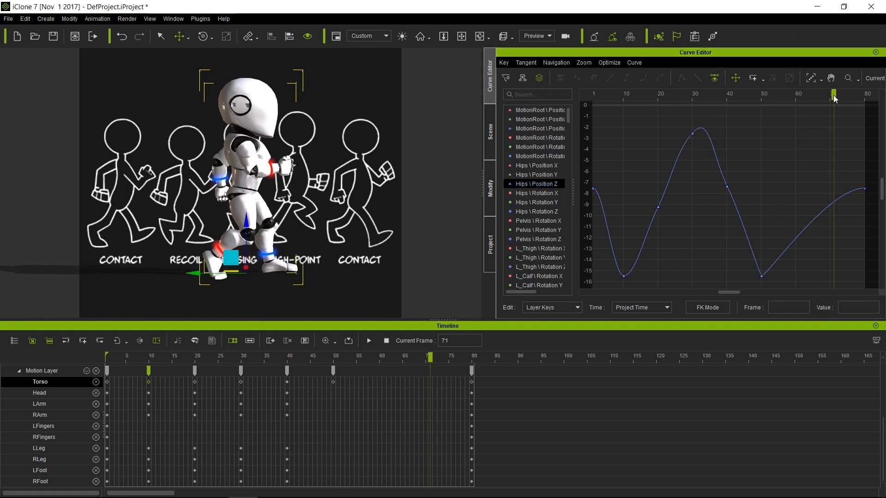
pyautogui.moveTo(835, 98); pyautogui.dragTo(831, 99)
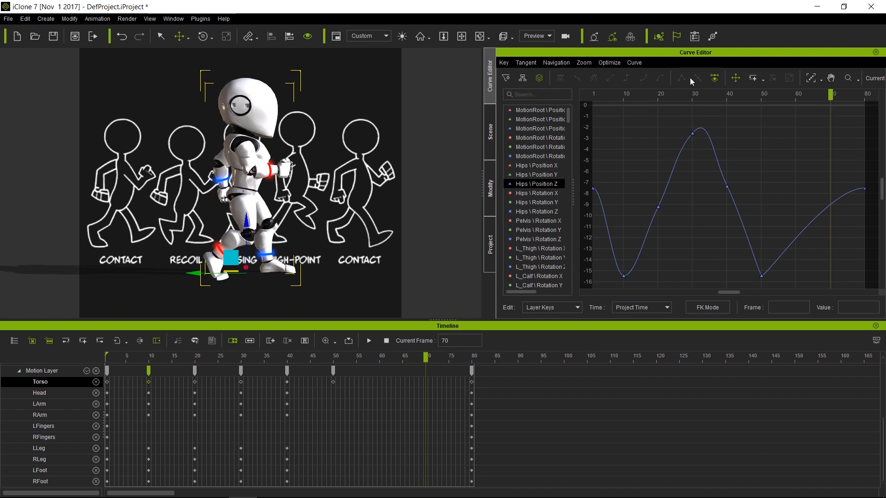
pyautogui.click(752, 78)
pyautogui.moveTo(813, 187); pyautogui.dragTo(834, 221)
pyautogui.doubleClick(866, 309)
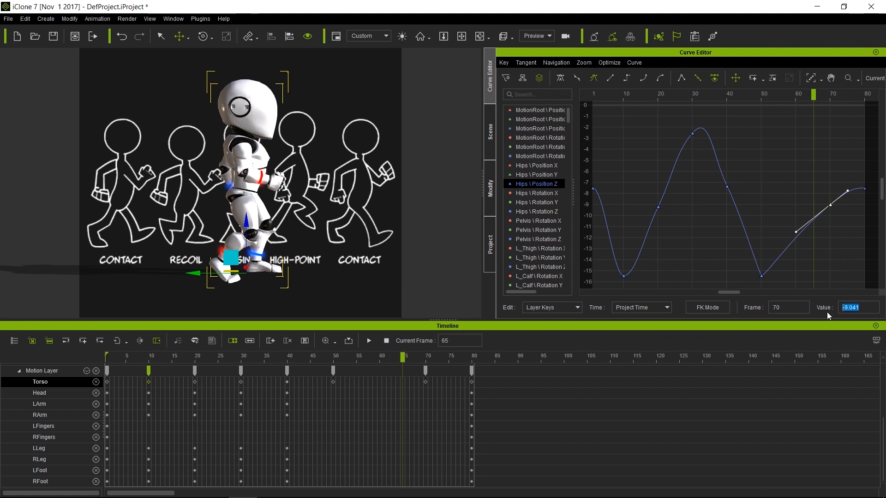
pyautogui.write('-2.569')
pyautogui.press('Return')
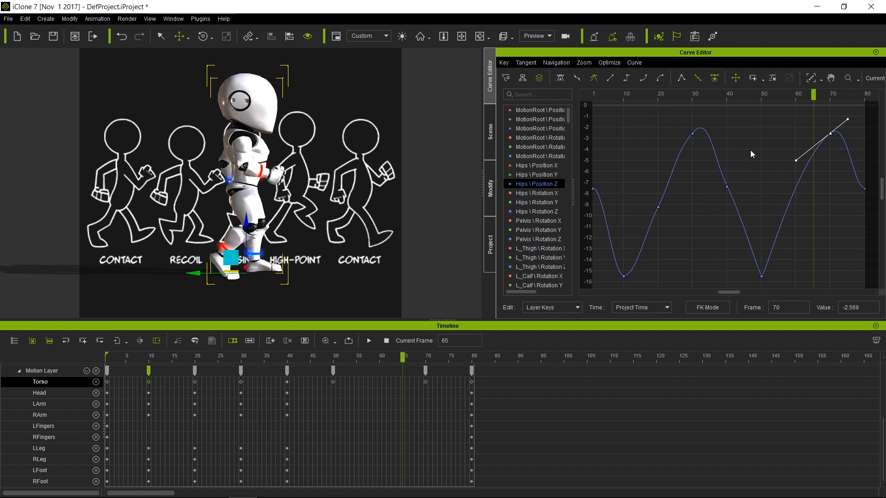
# Step: Smooth the tangents of all Hips Position Z keys, leveling them at the curve's peaks and valleys
pyautogui.rightClick(698, 191)
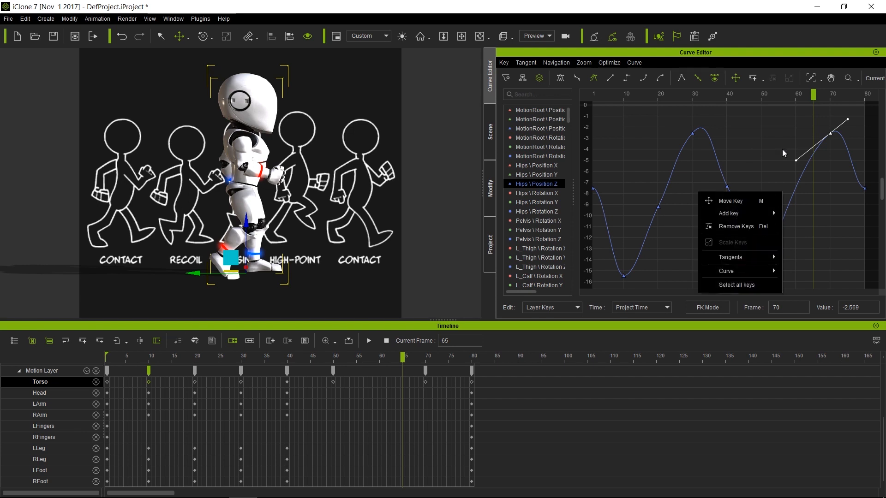
pyautogui.click(755, 285)
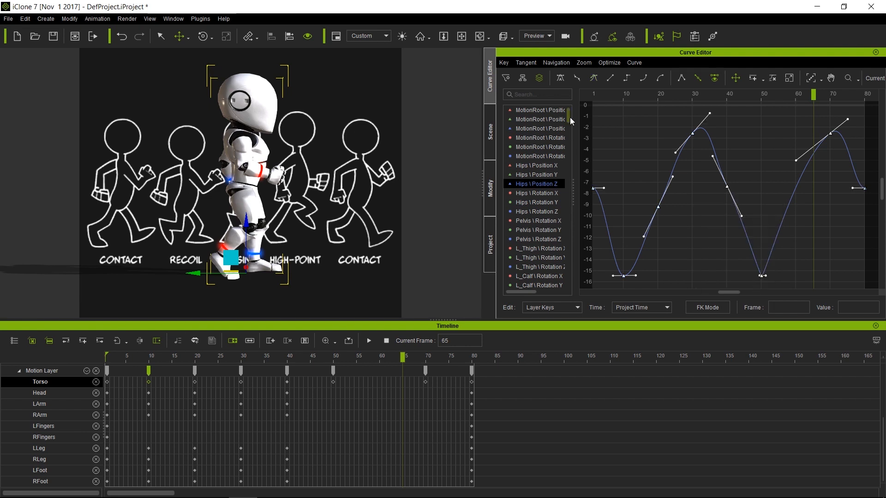
pyautogui.click(560, 78)
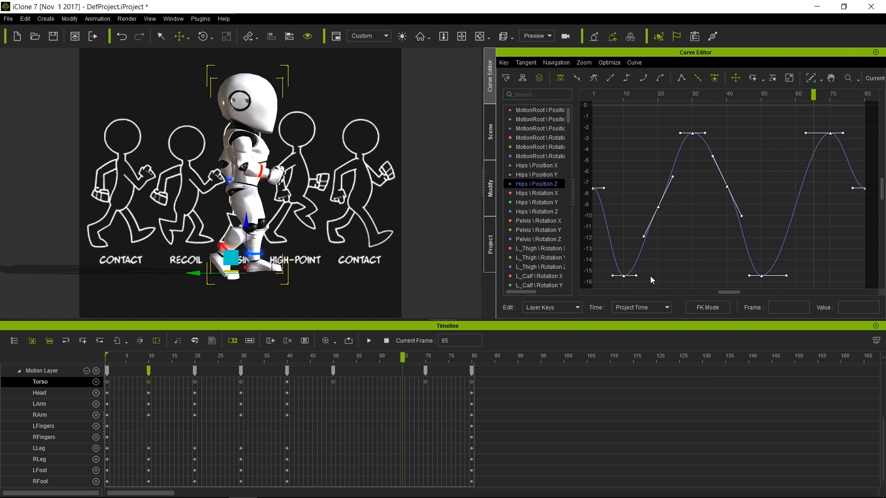
pyautogui.click(640, 141)
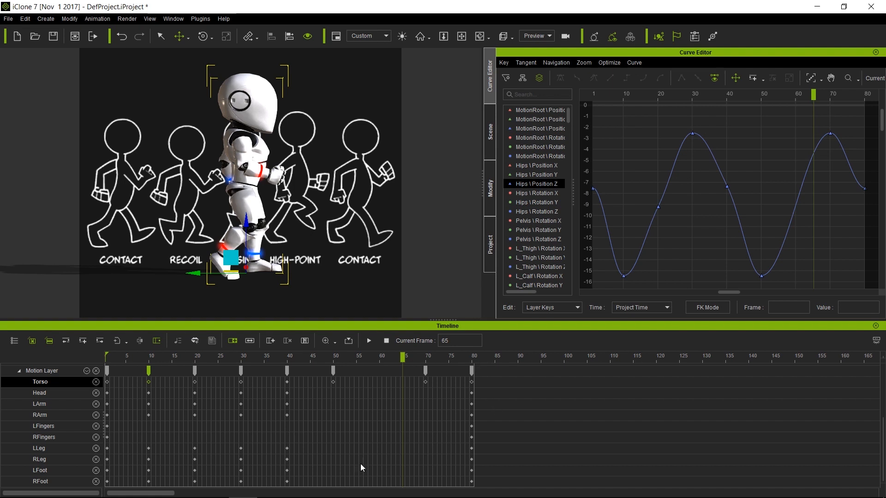
# Step: Shorten the playback range by moving its end marker to just before the last key at frame 80
pyautogui.click(335, 342)
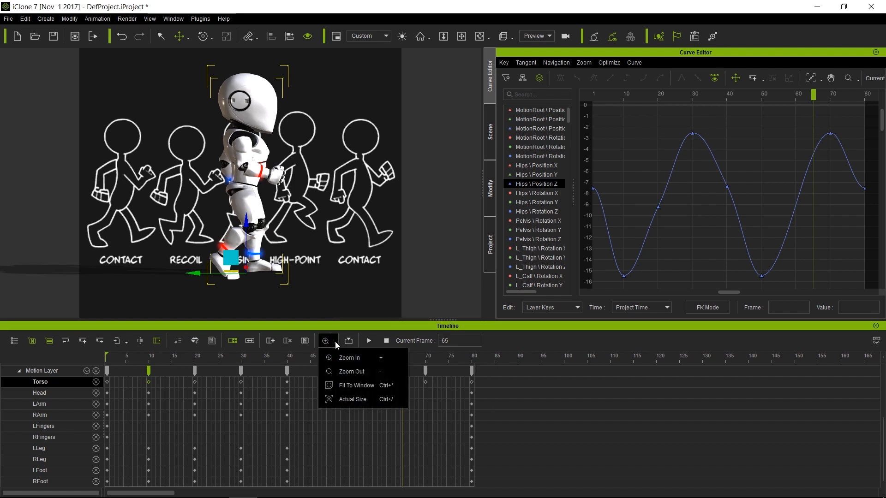
pyautogui.click(339, 387)
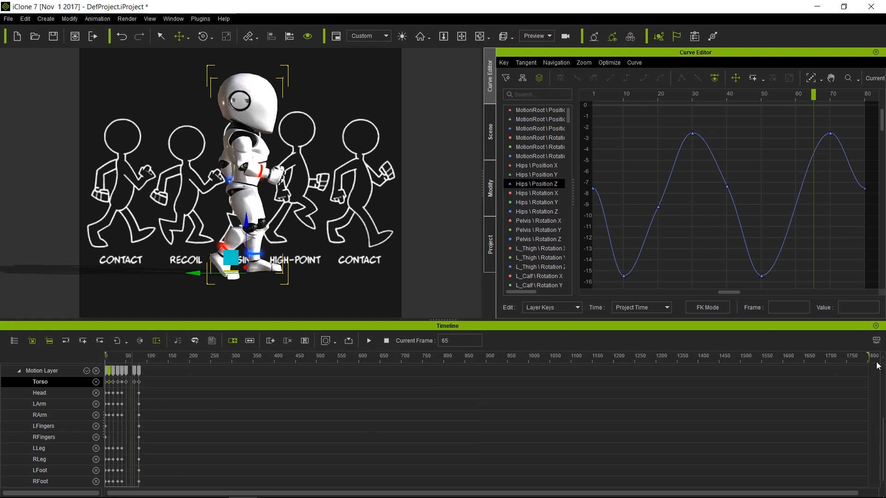
pyautogui.moveTo(868, 358)
pyautogui.mouseDown()
pyautogui.moveTo(129, 374)
pyautogui.moveTo(139, 373)
pyautogui.mouseUp()
pyautogui.click(336, 342)
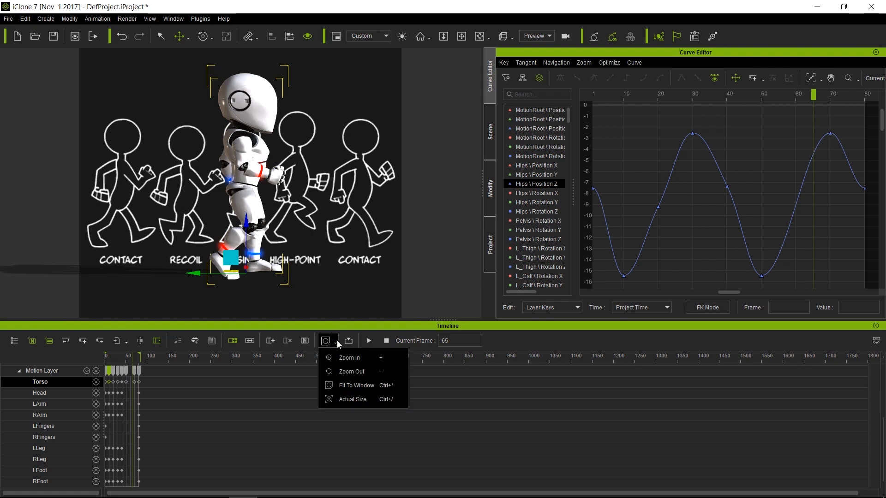
pyautogui.click(360, 399)
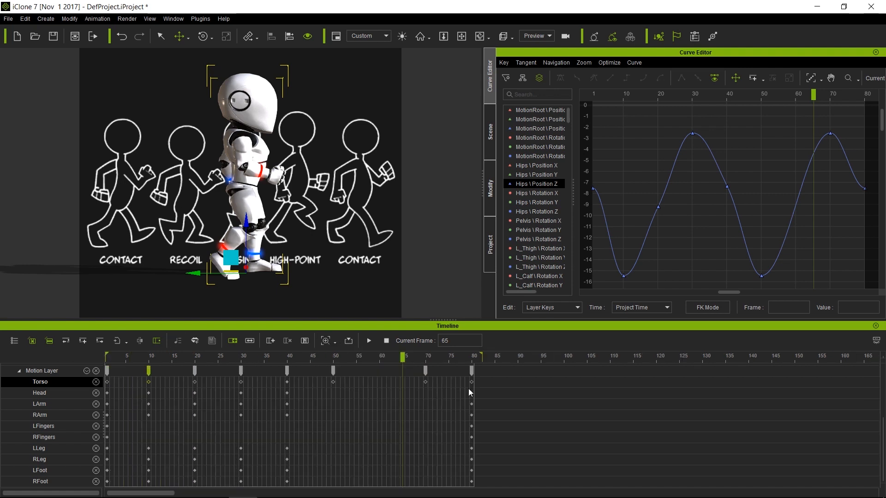
pyautogui.moveTo(482, 361); pyautogui.dragTo(467, 370)
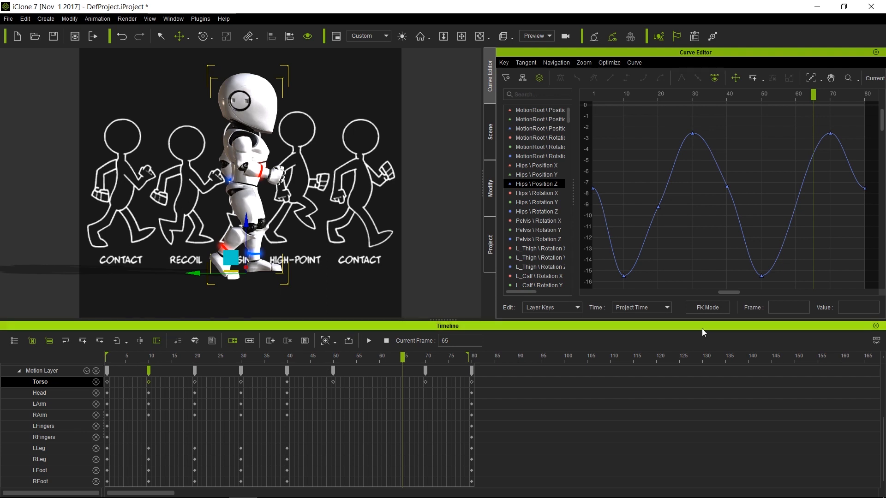
# Step: Enable looped playback using the playback controls, and hide those controls again
pyautogui.click(876, 341)
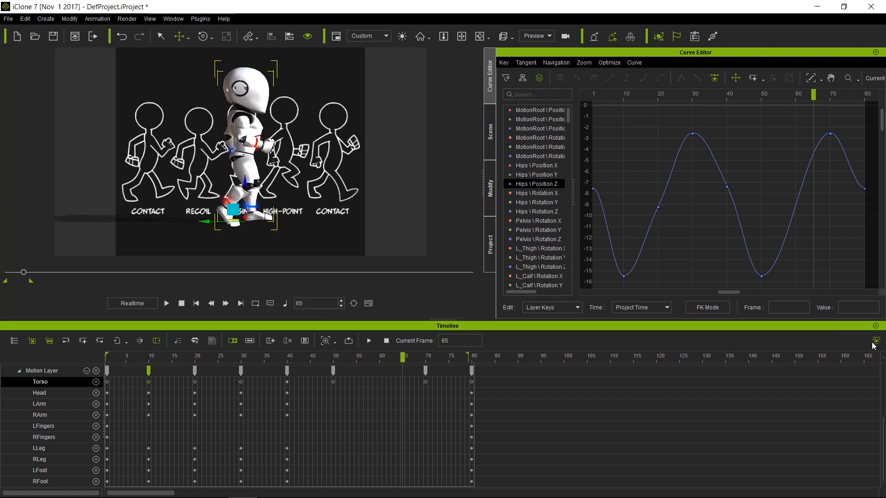
pyautogui.click(255, 303)
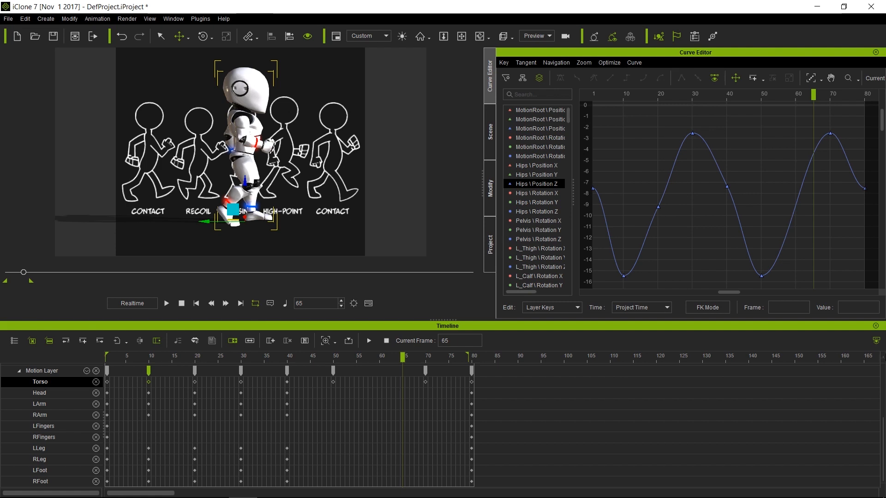
pyautogui.click(876, 340)
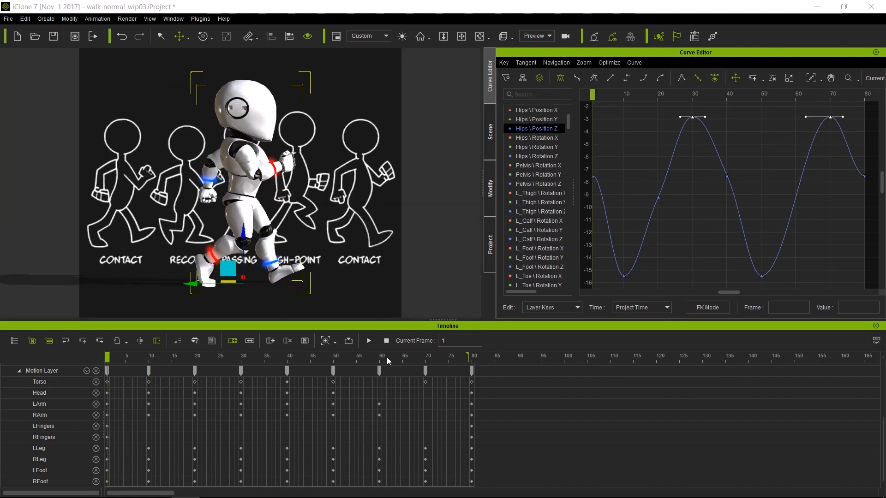
# Step: Deactivate the 2D background image, play the looping walk cycle, and stop it back at frame 1
pyautogui.click(490, 245)
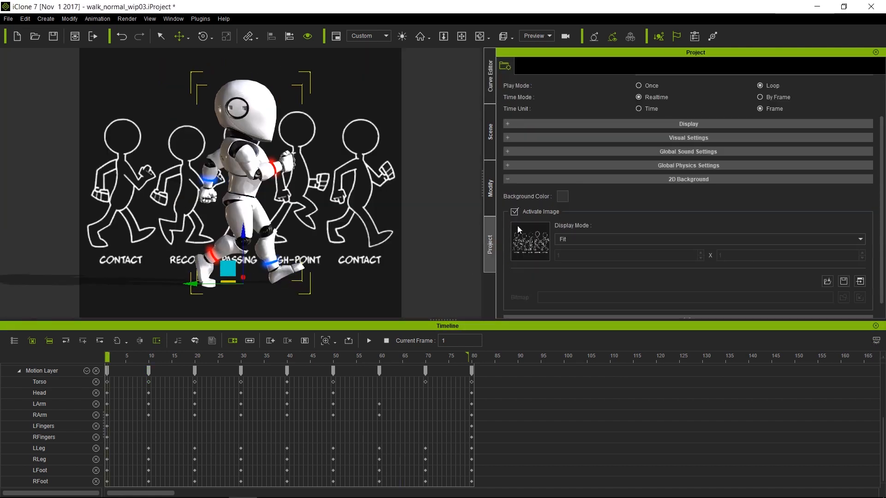
pyautogui.click(515, 213)
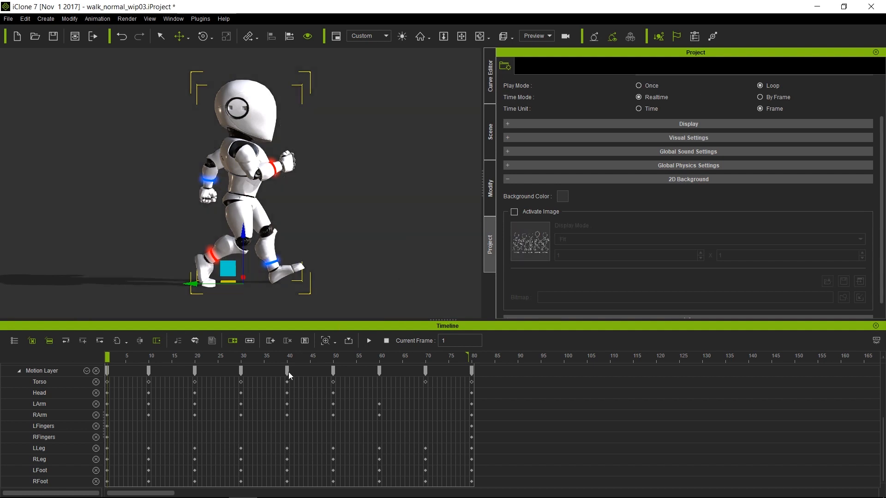
pyautogui.press('space')
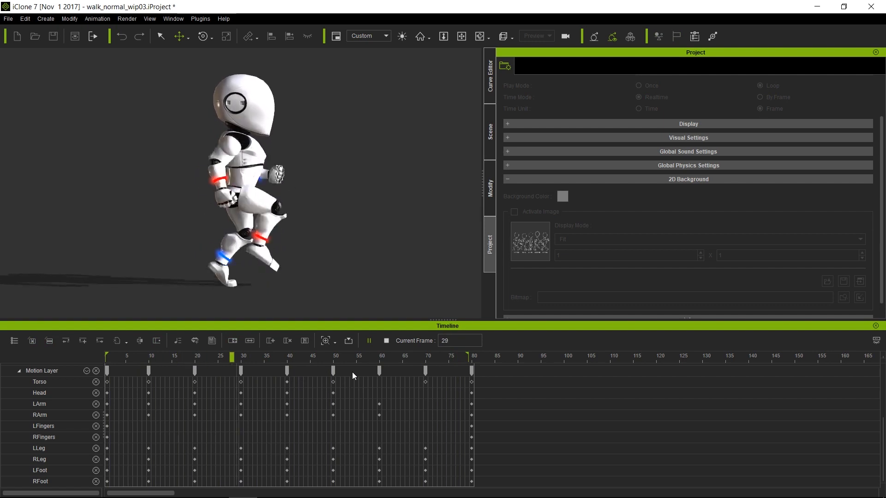
pyautogui.click(387, 341)
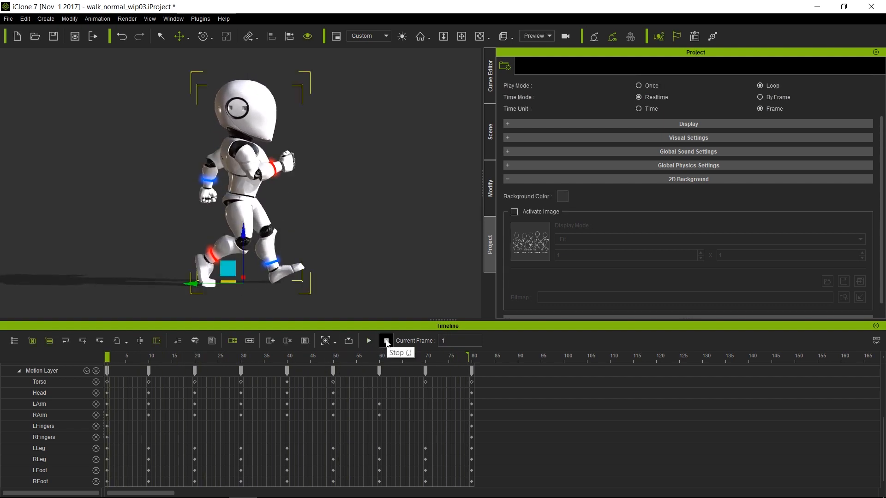